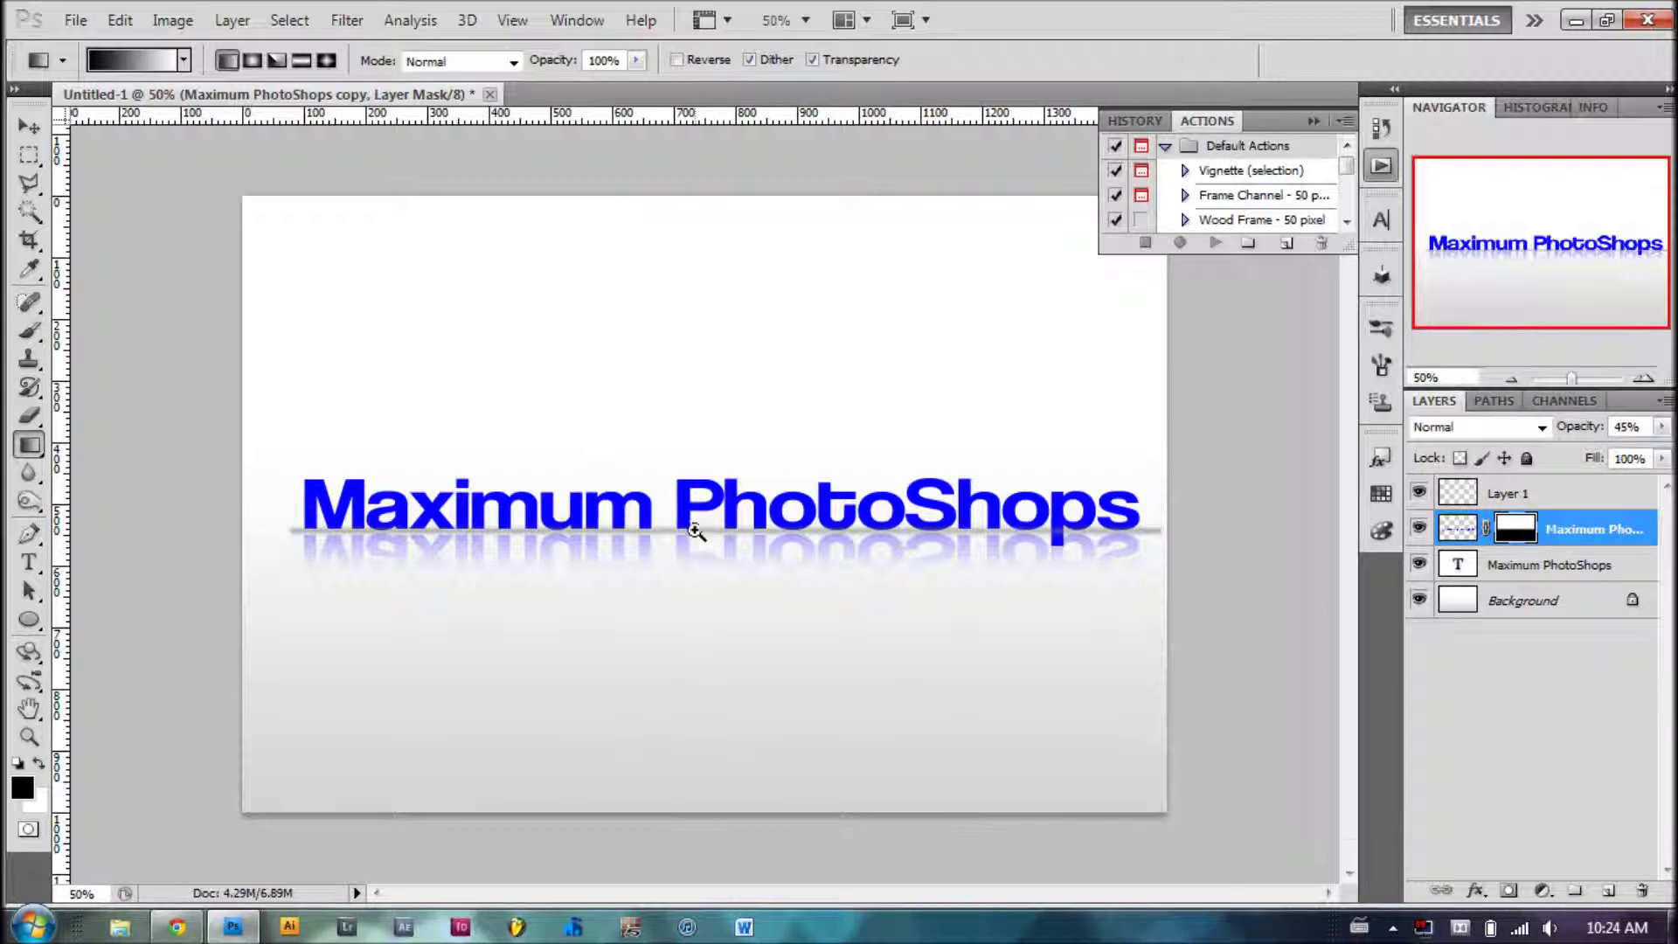
Step: Inspect the finished Maximum PhotoShops design, select the Move tool, and start a new document
scroll(693, 528, up, 1)
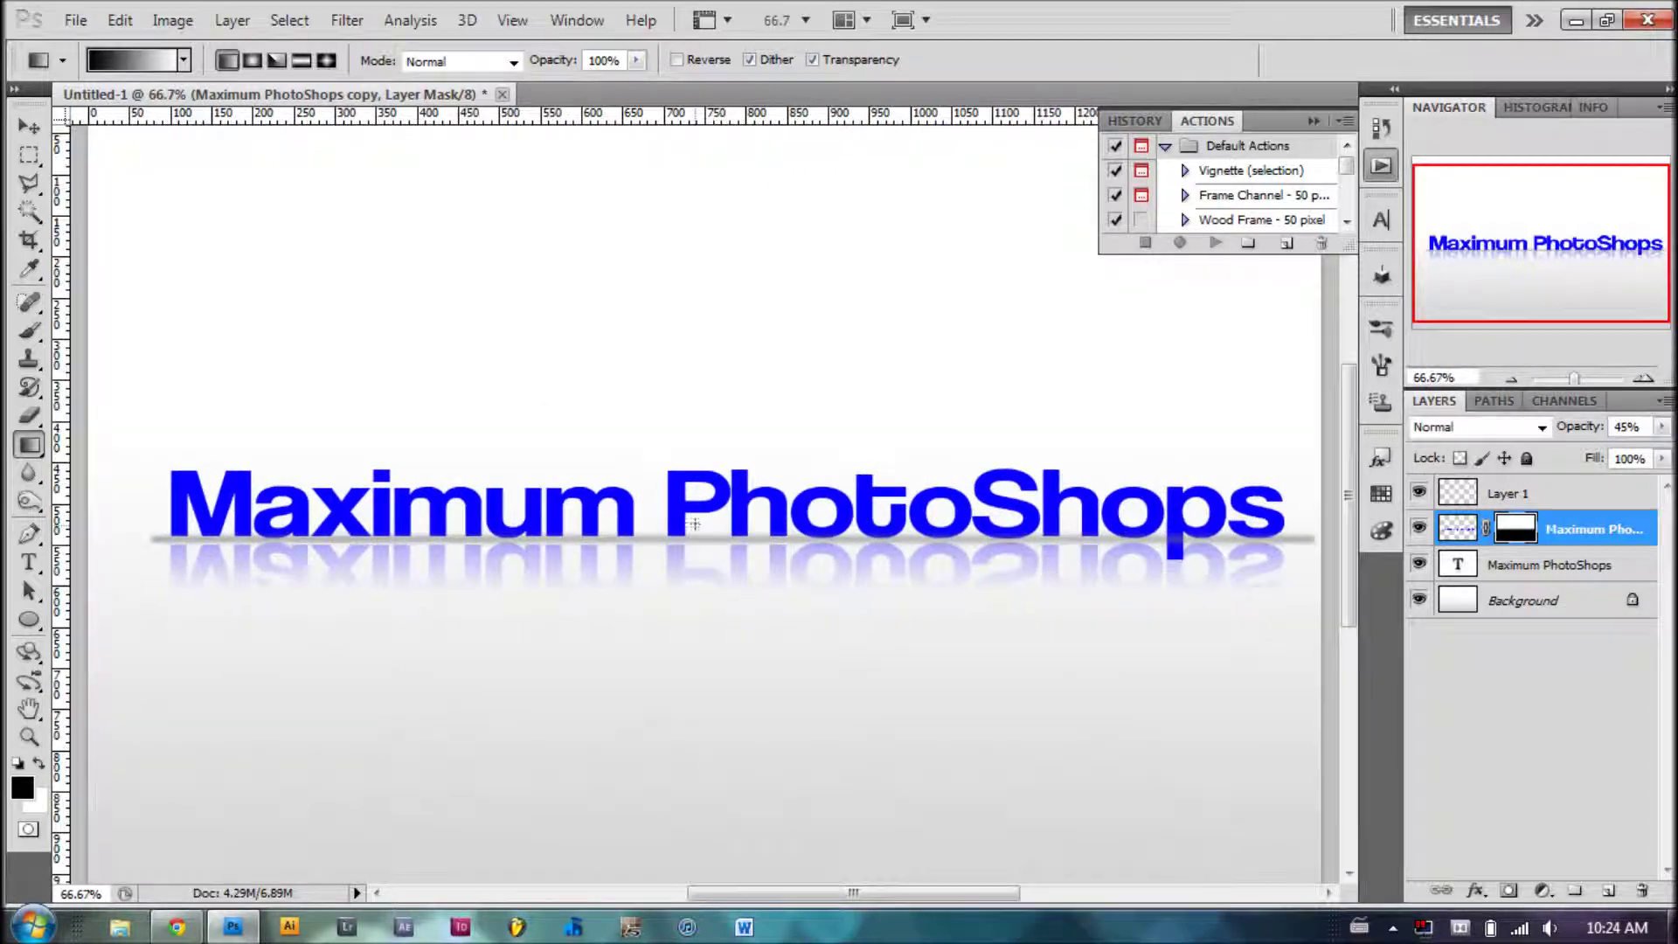
click(28, 126)
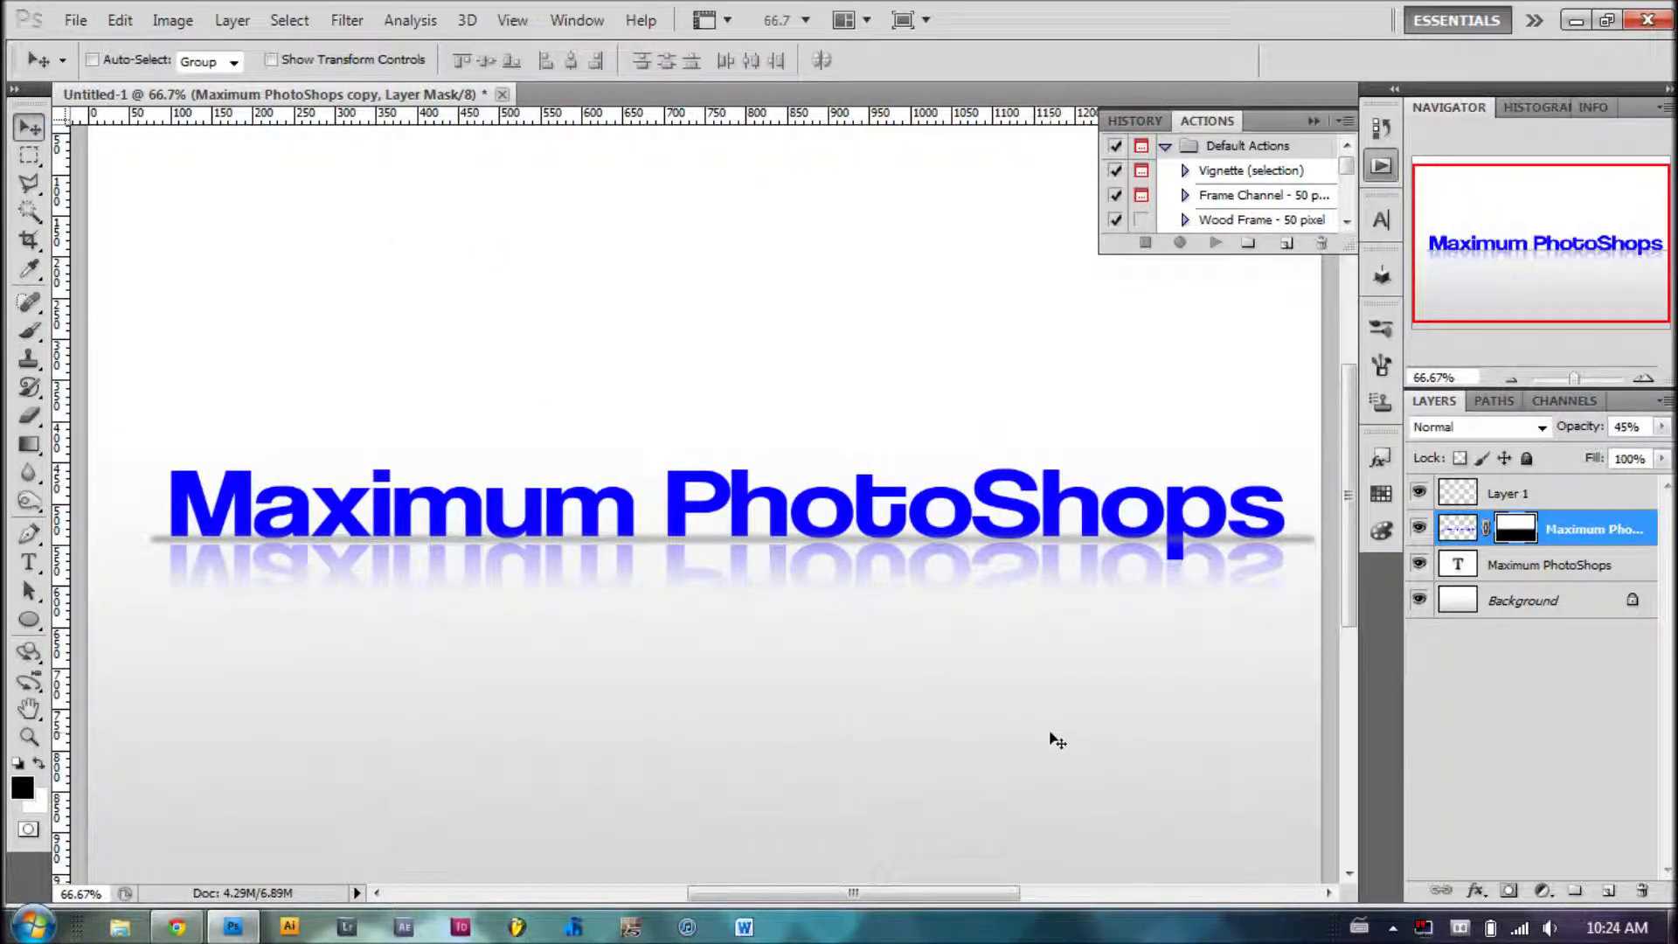
scroll(923, 640, down, 1)
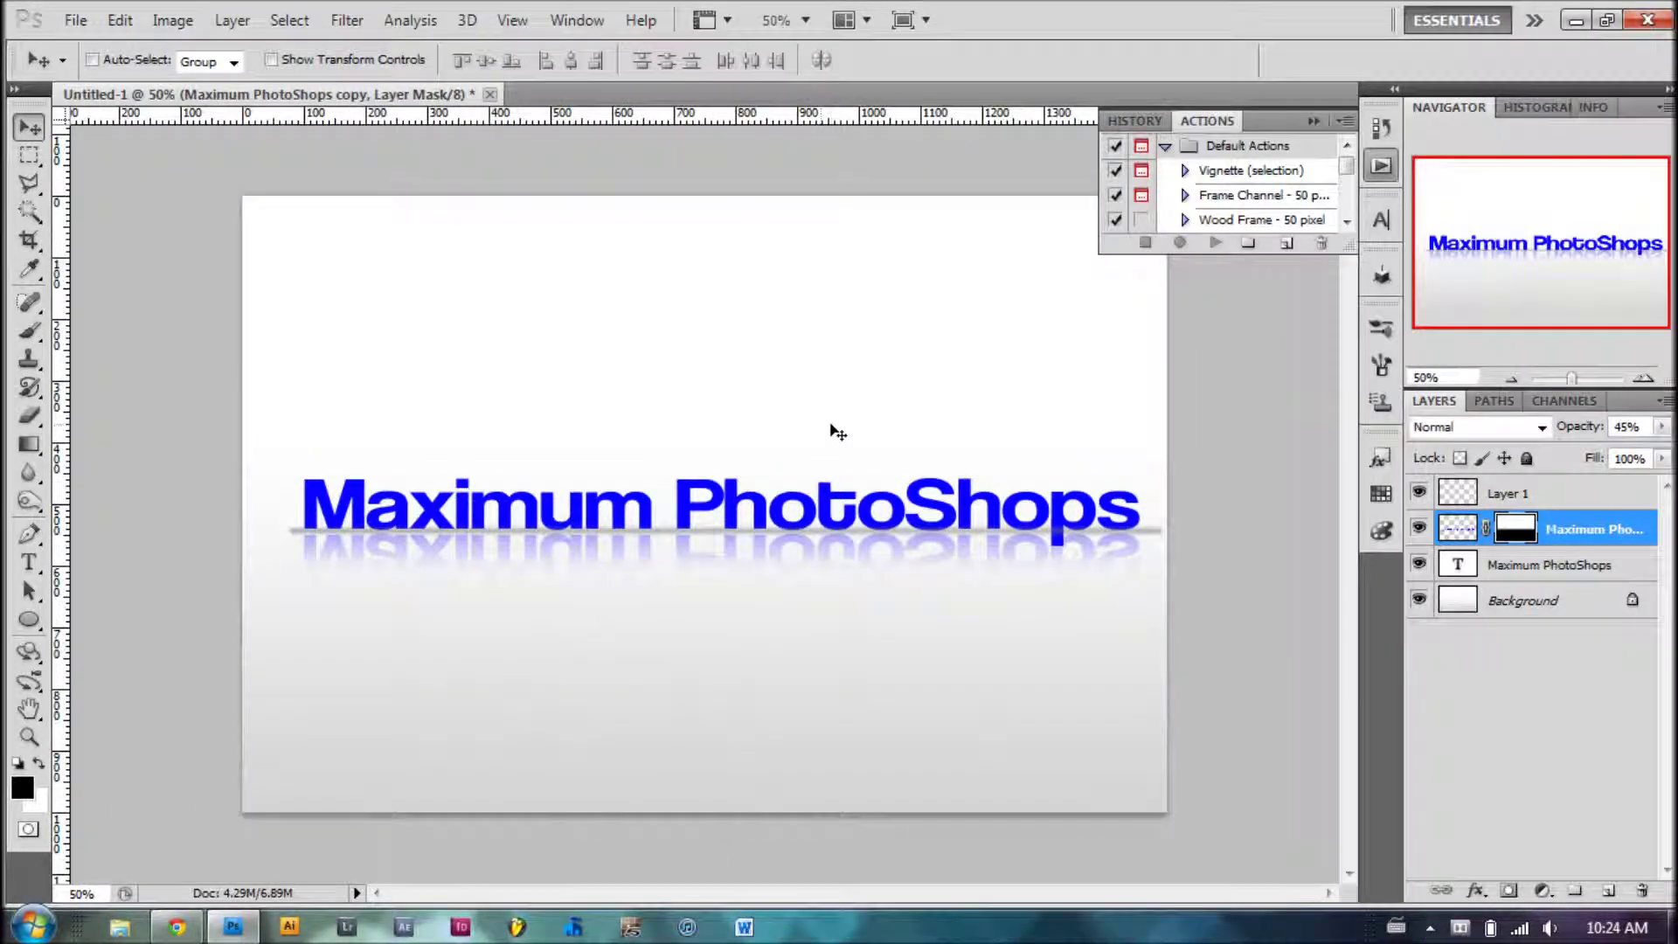
key(ctrl+n)
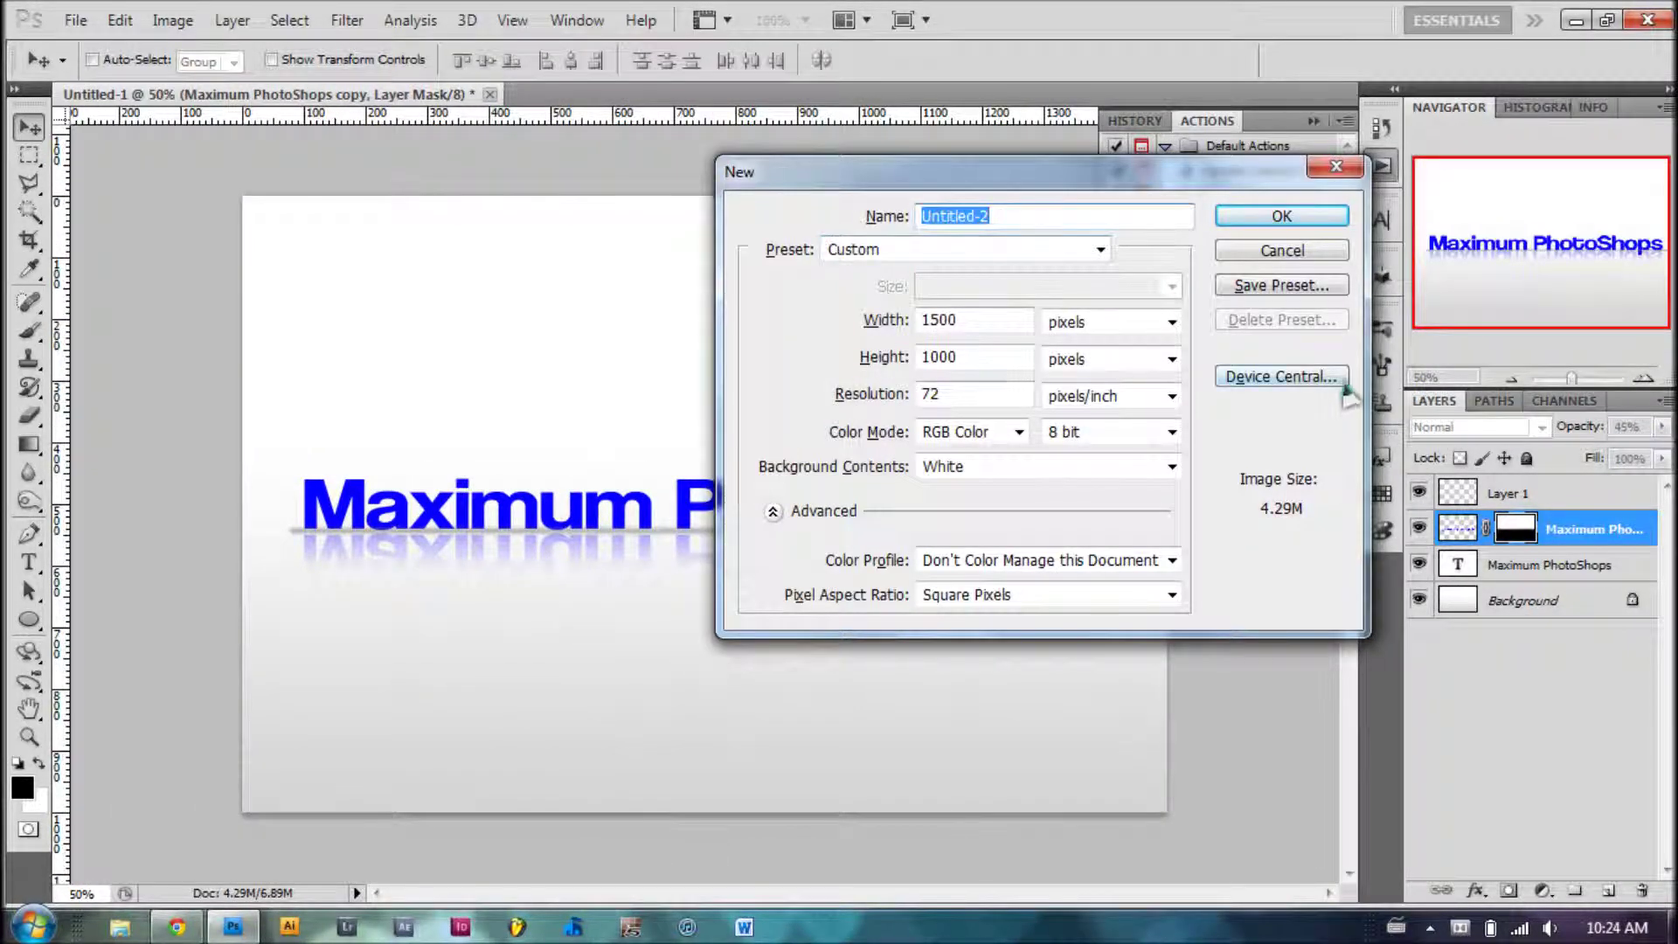
Step: Create a blank white document at 1500 × 1000 pixels and 72 pixels/inch
drag(846, 173, 631, 181)
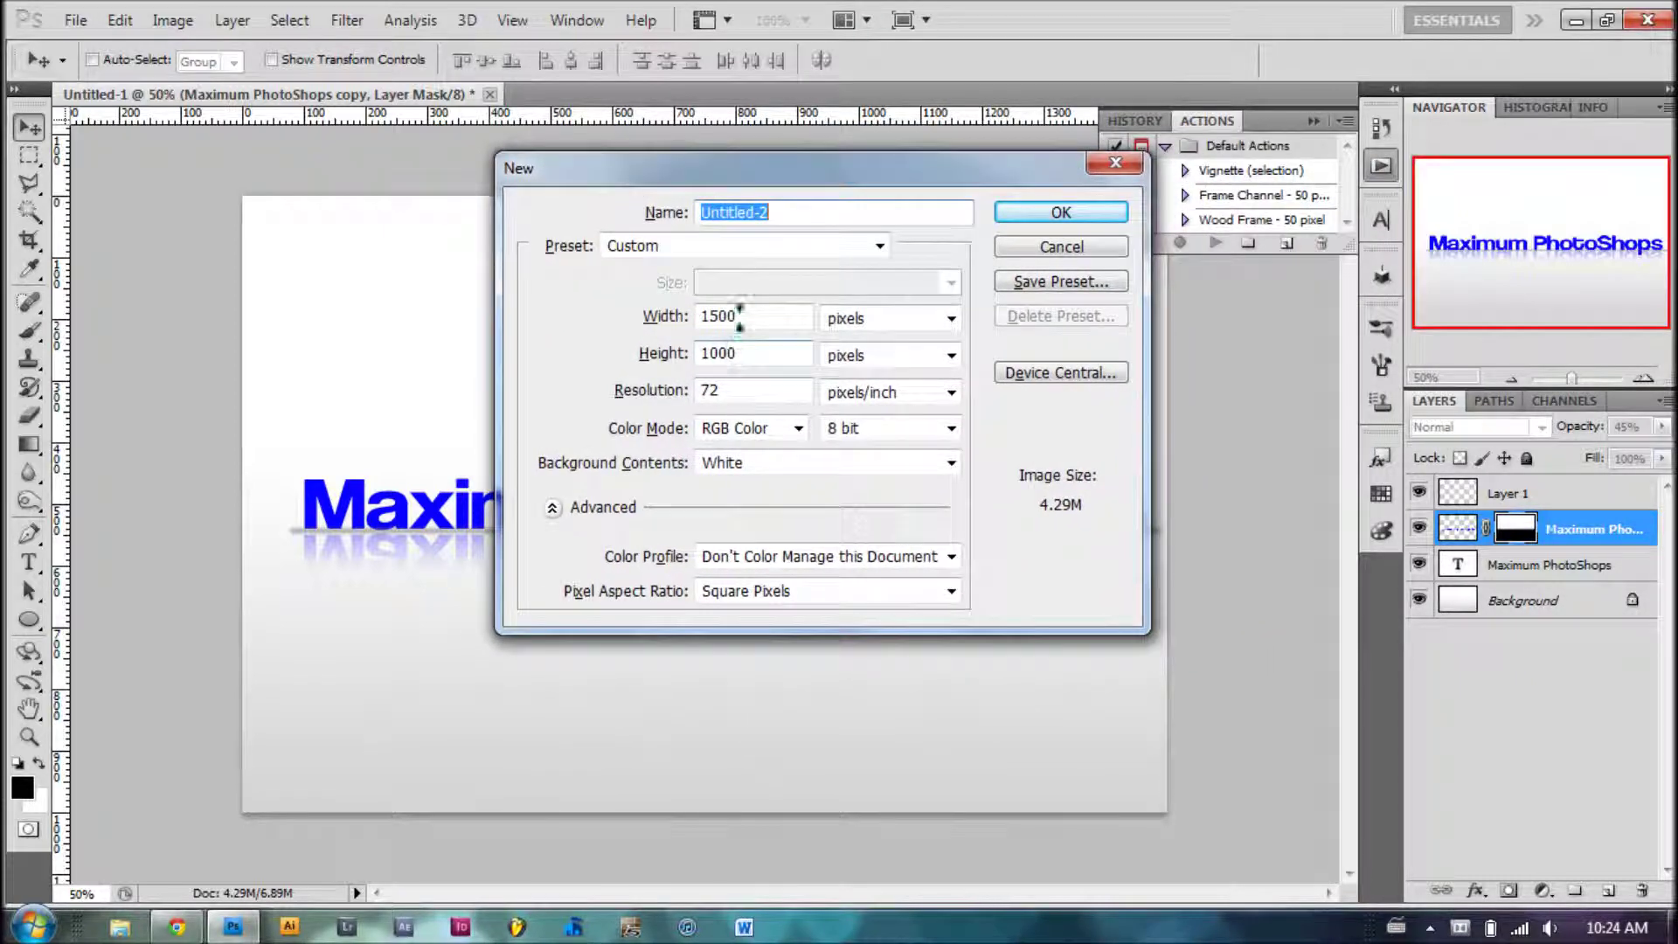
drag(740, 316, 602, 312)
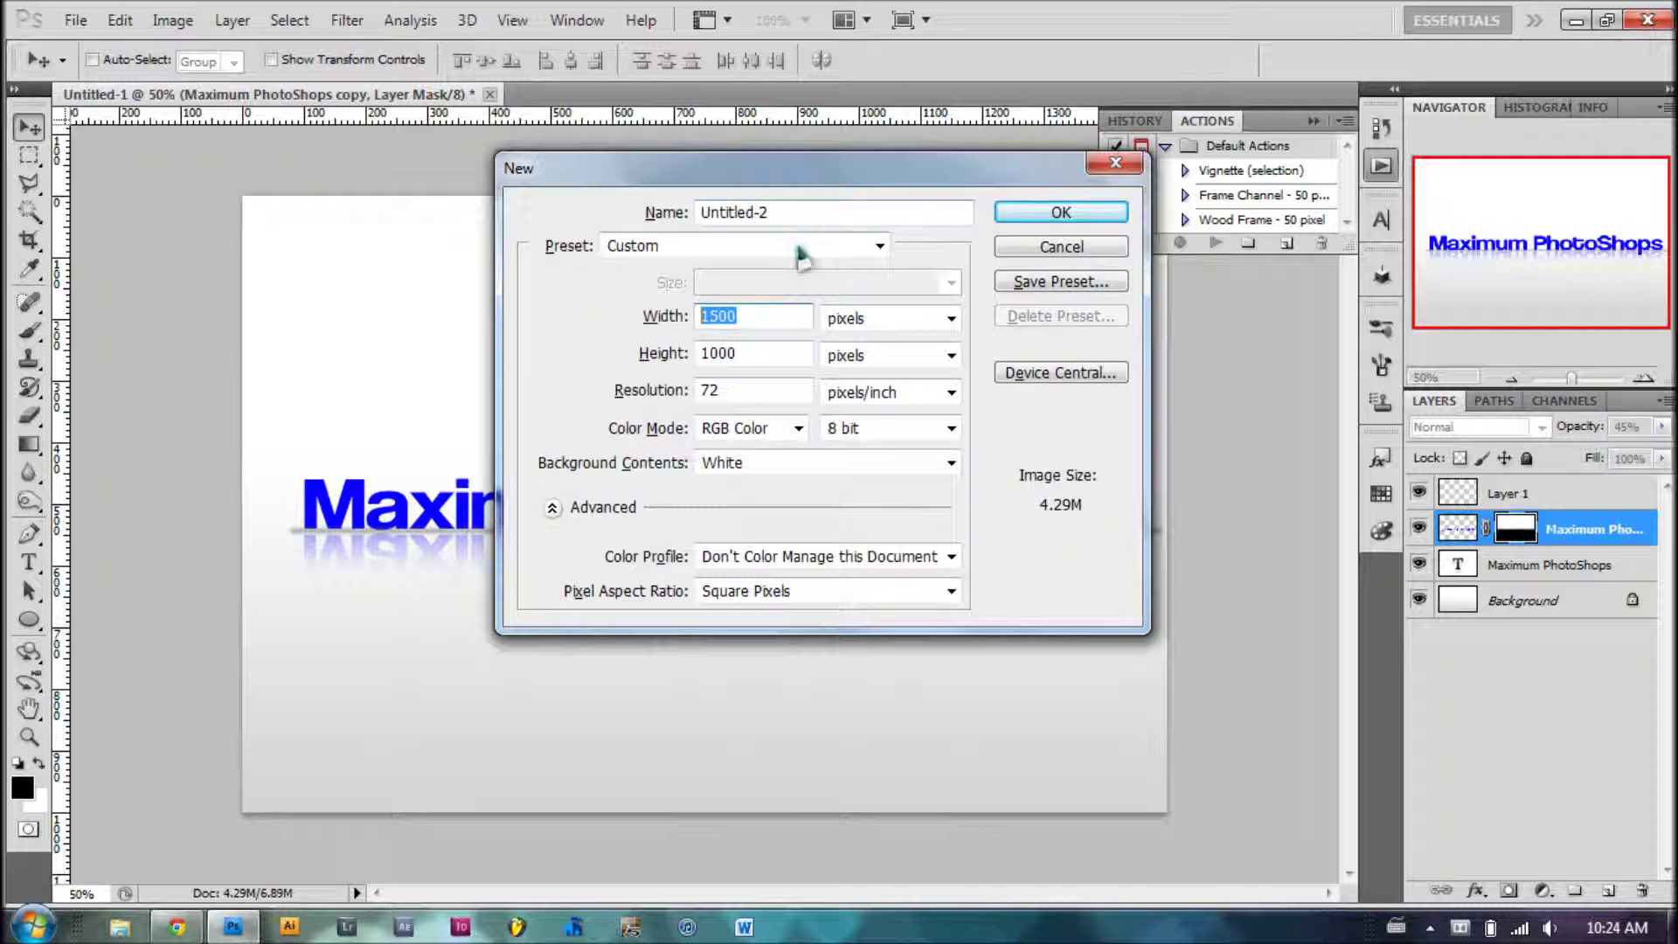
click(766, 354)
drag(767, 354, 588, 347)
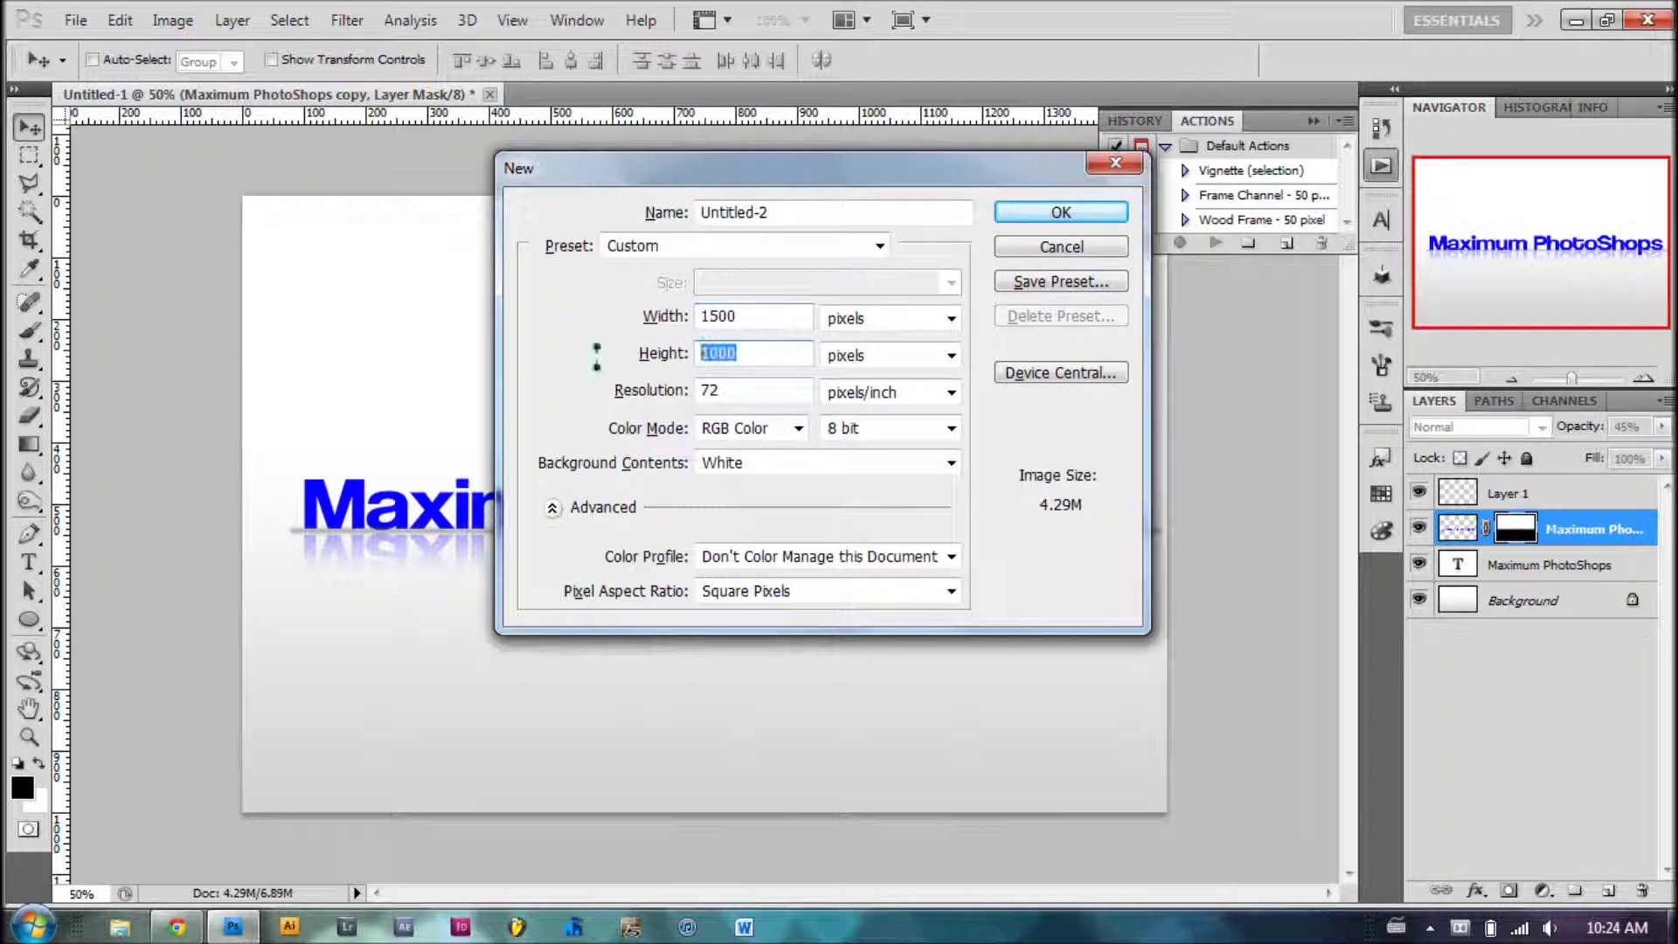
click(769, 354)
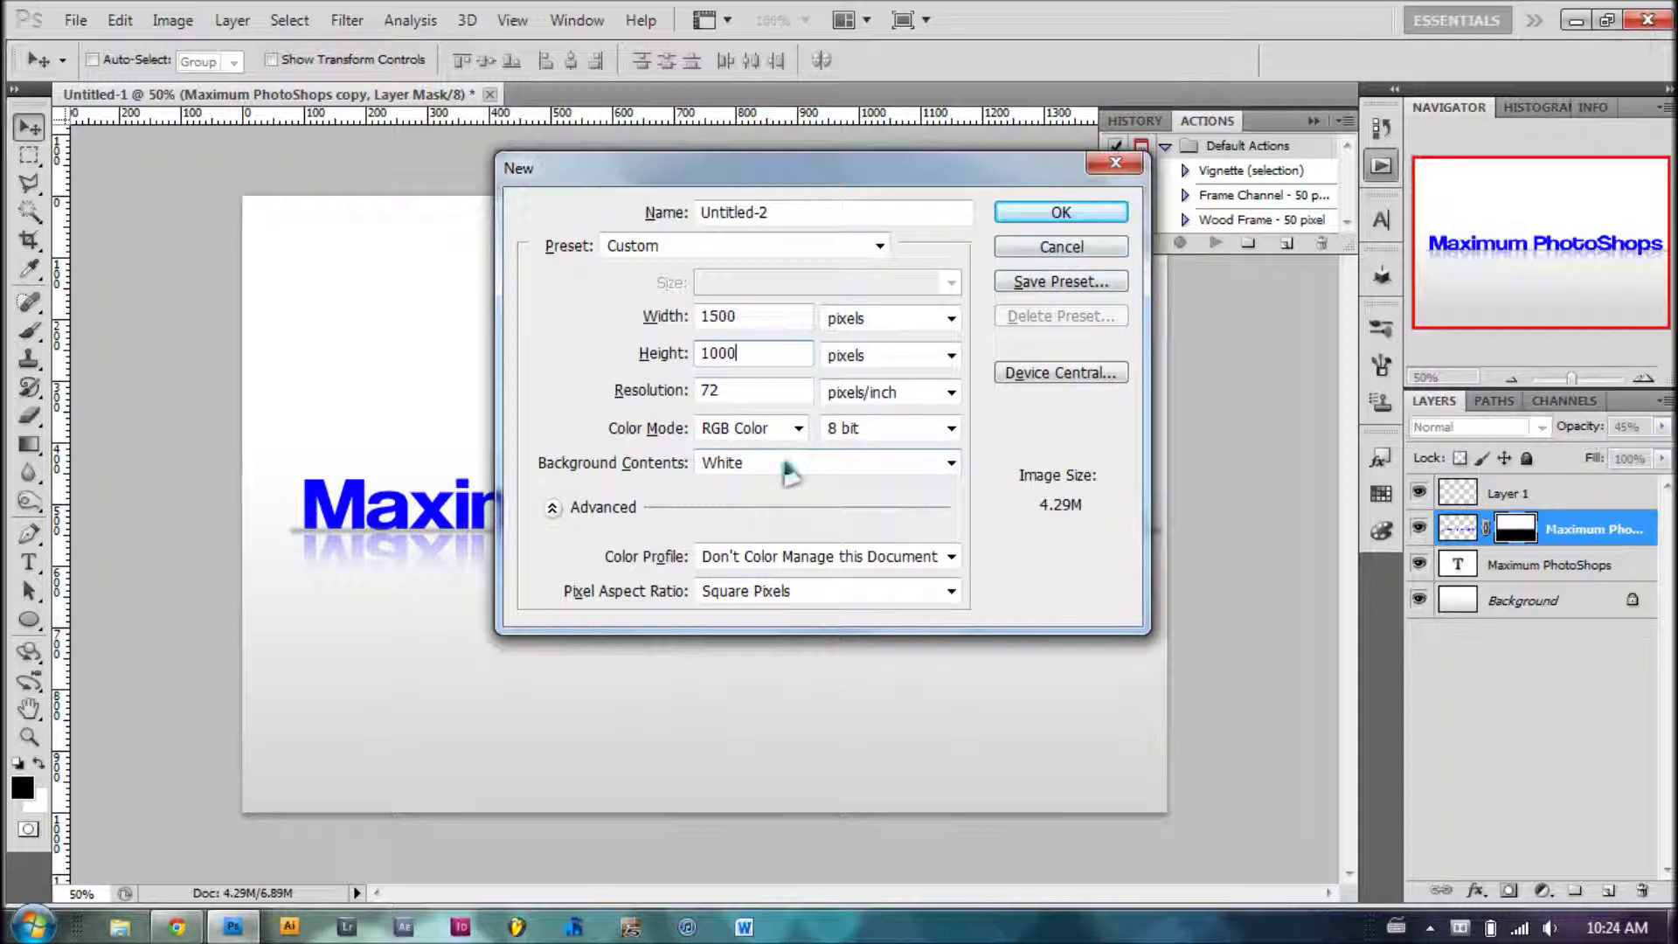
click(1057, 217)
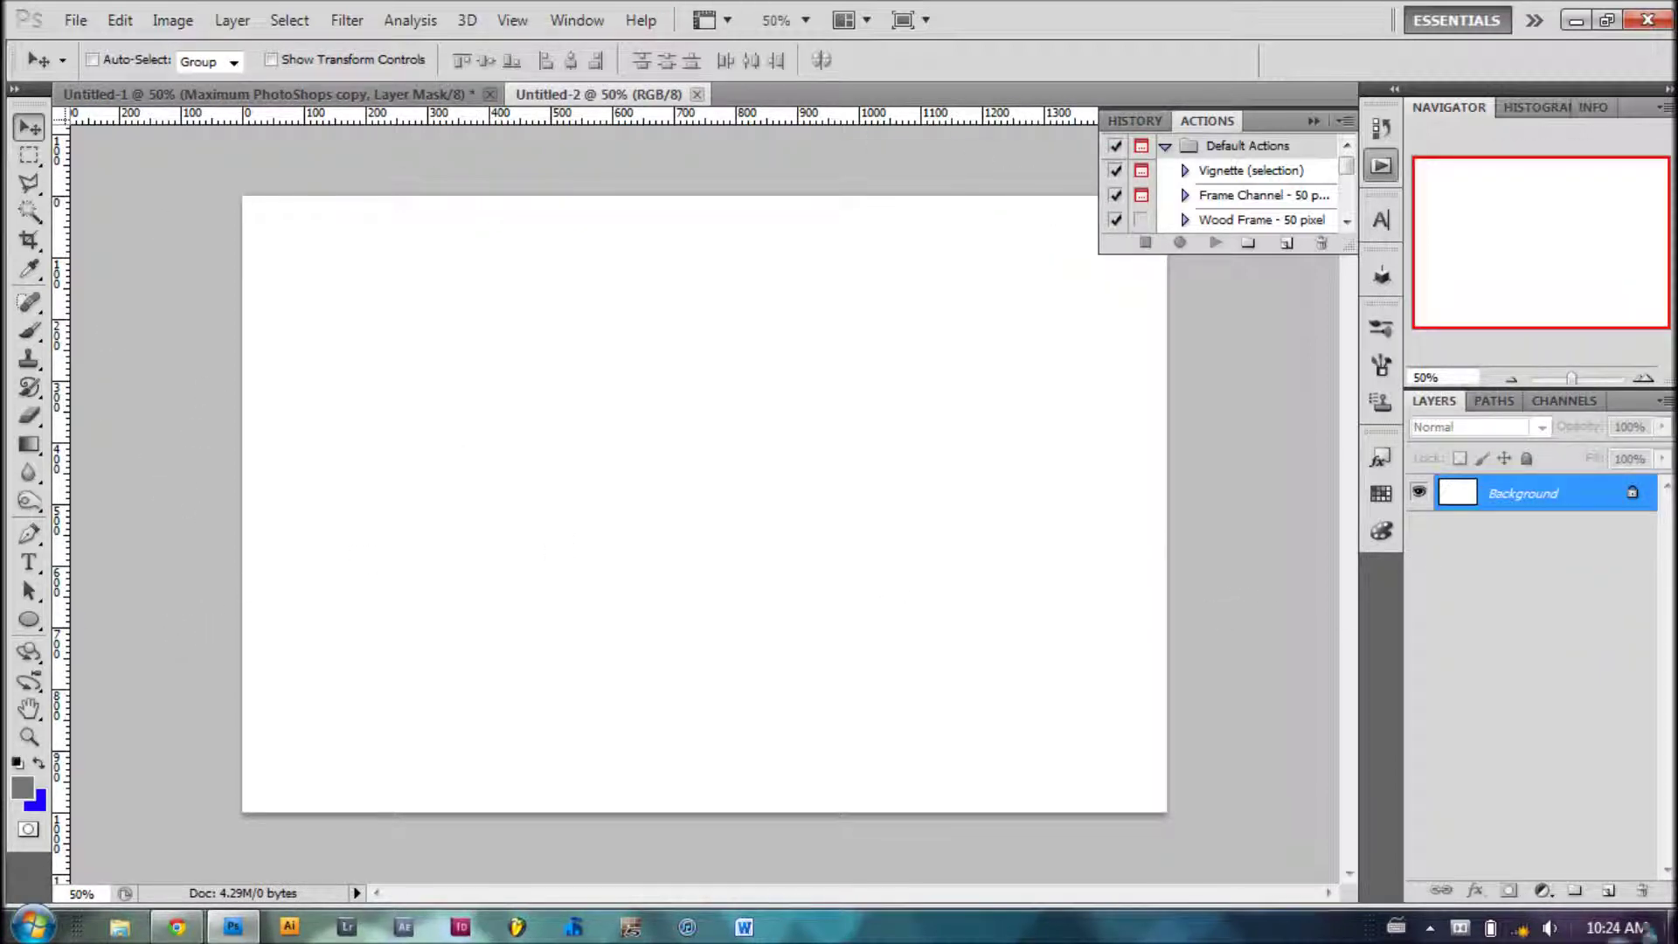
Step: Add an empty Layer 1 and pick a light grey preset in the Gradient Editor
click(1609, 890)
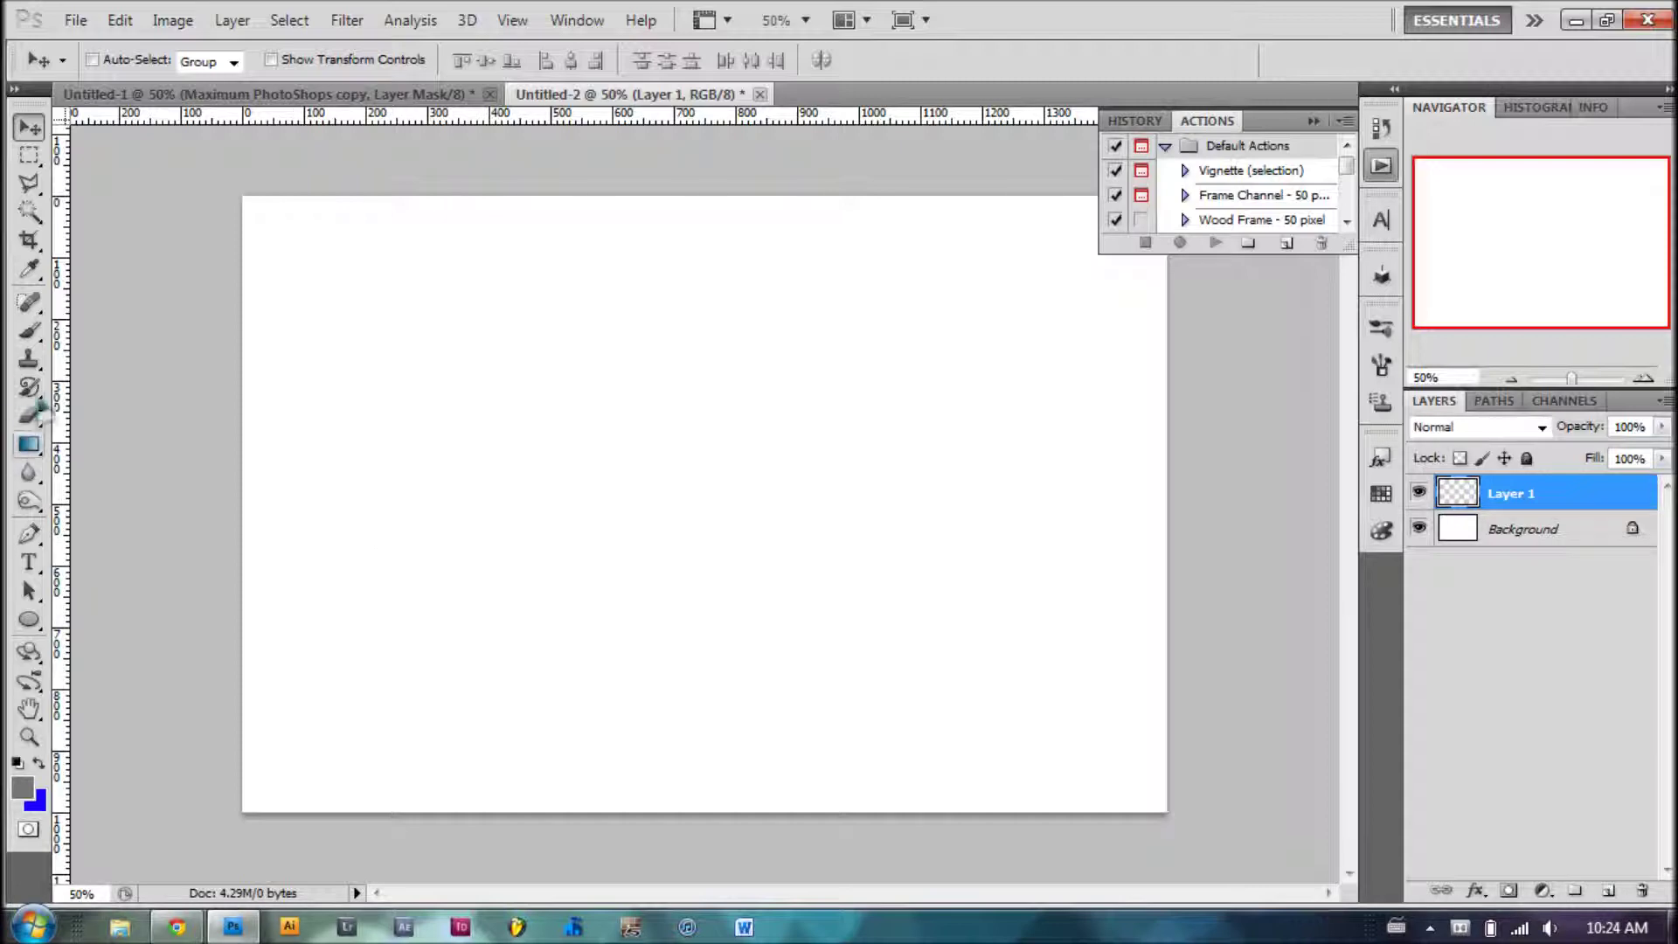
click(29, 444)
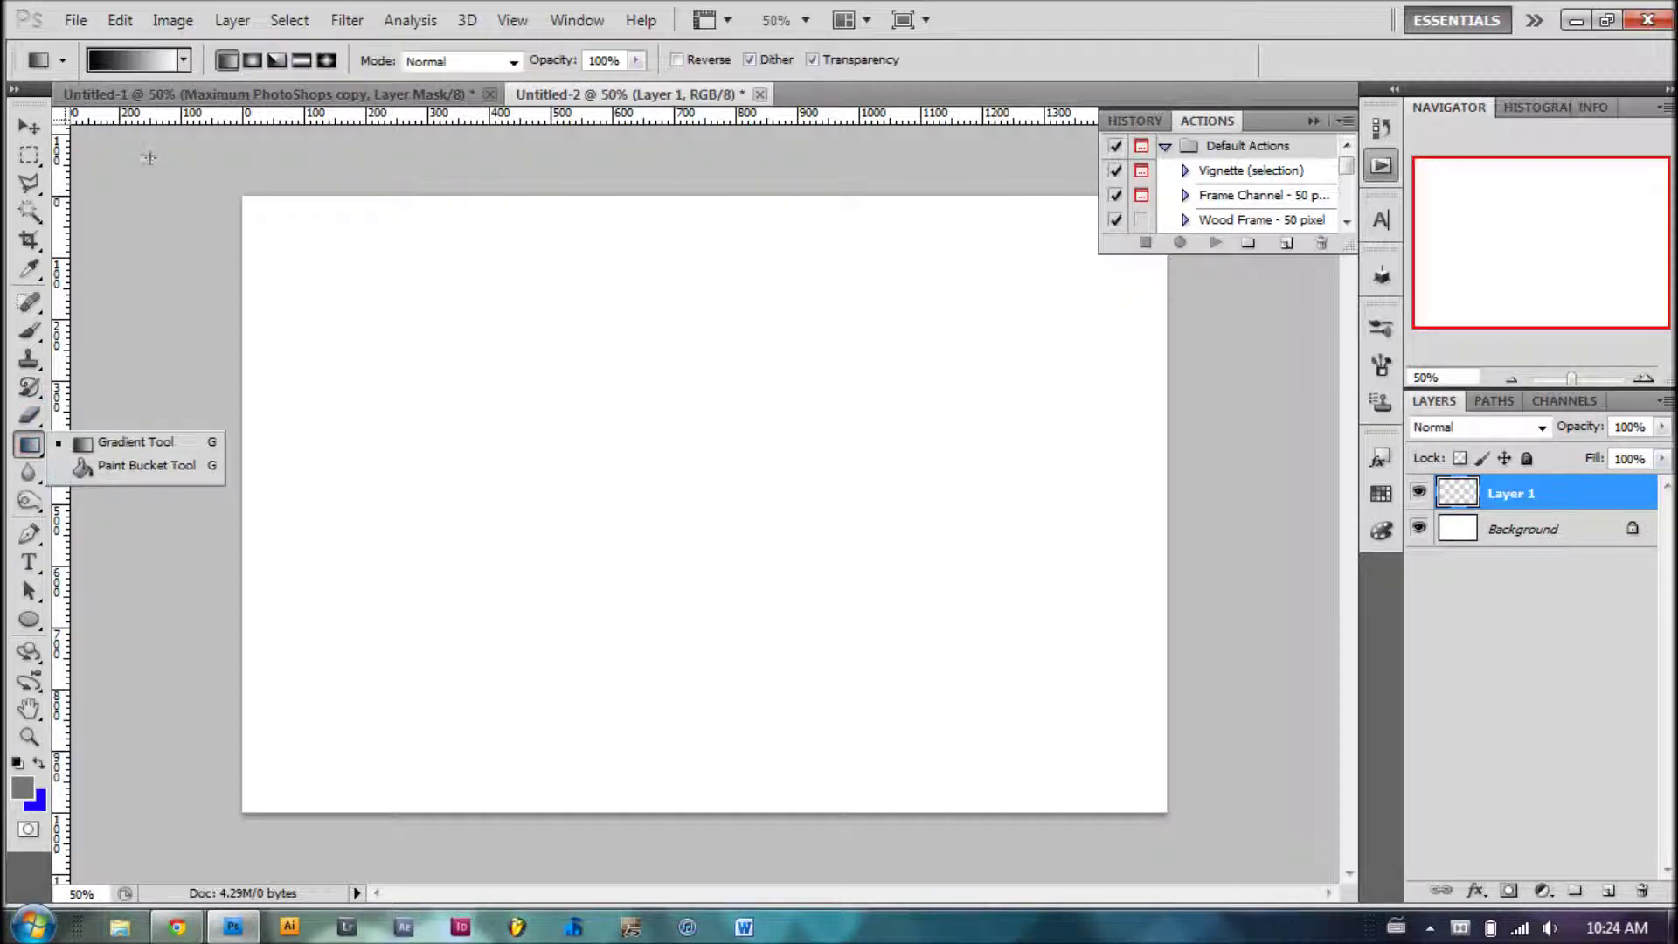
click(131, 60)
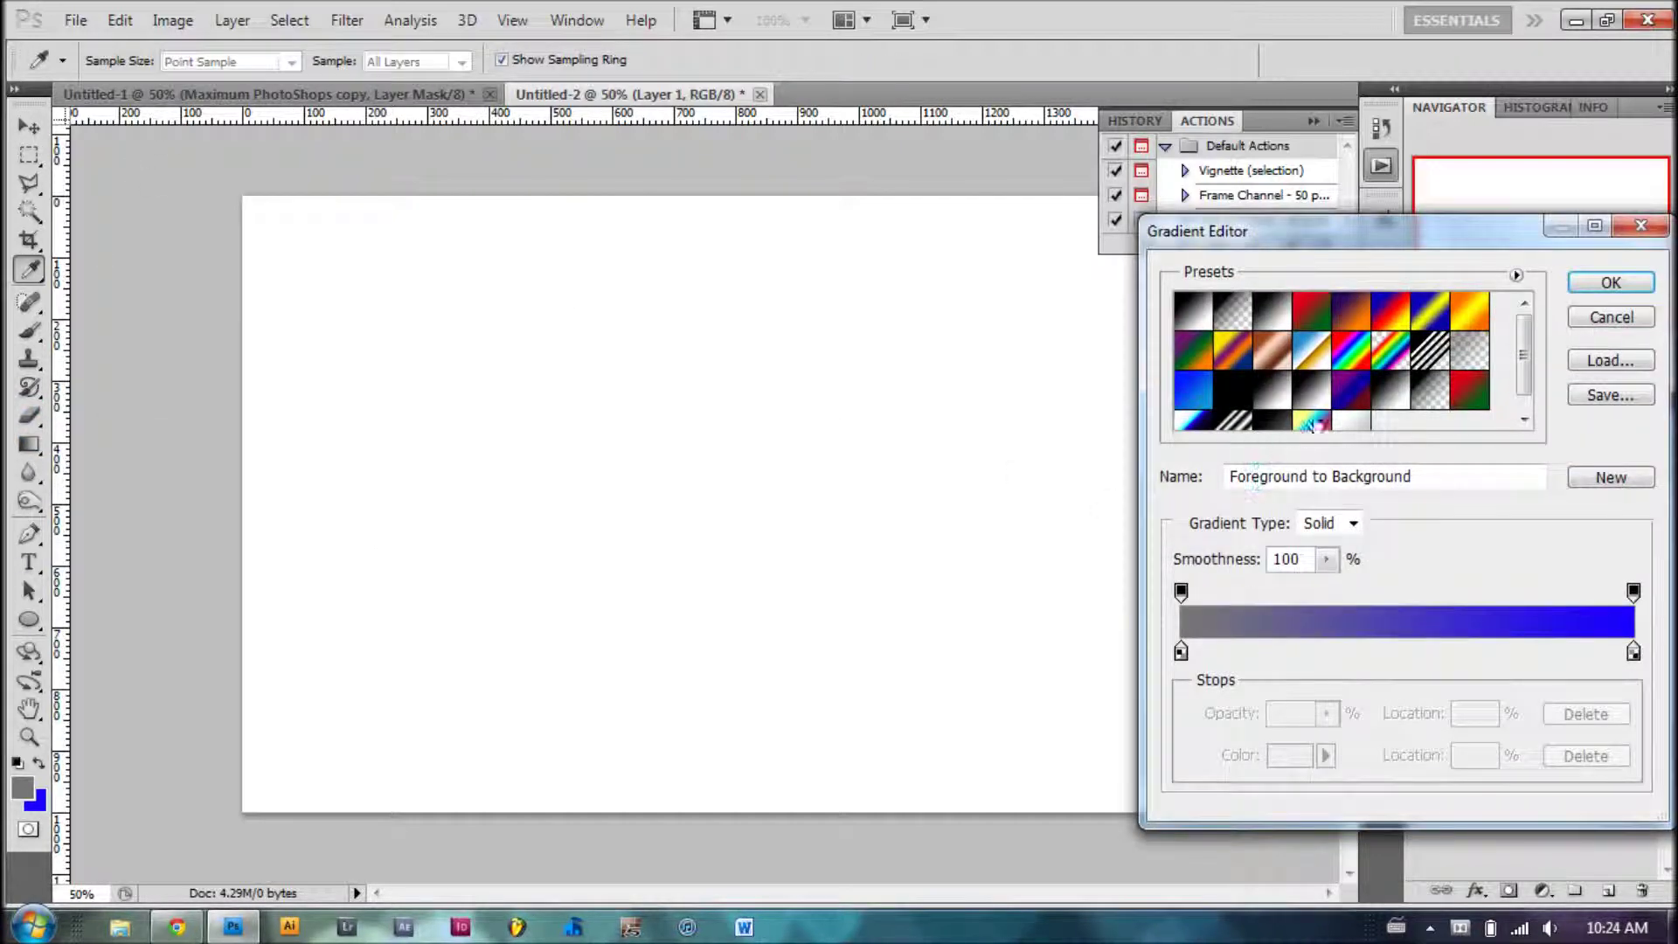
scroll(1316, 420, down, 1)
click(1351, 411)
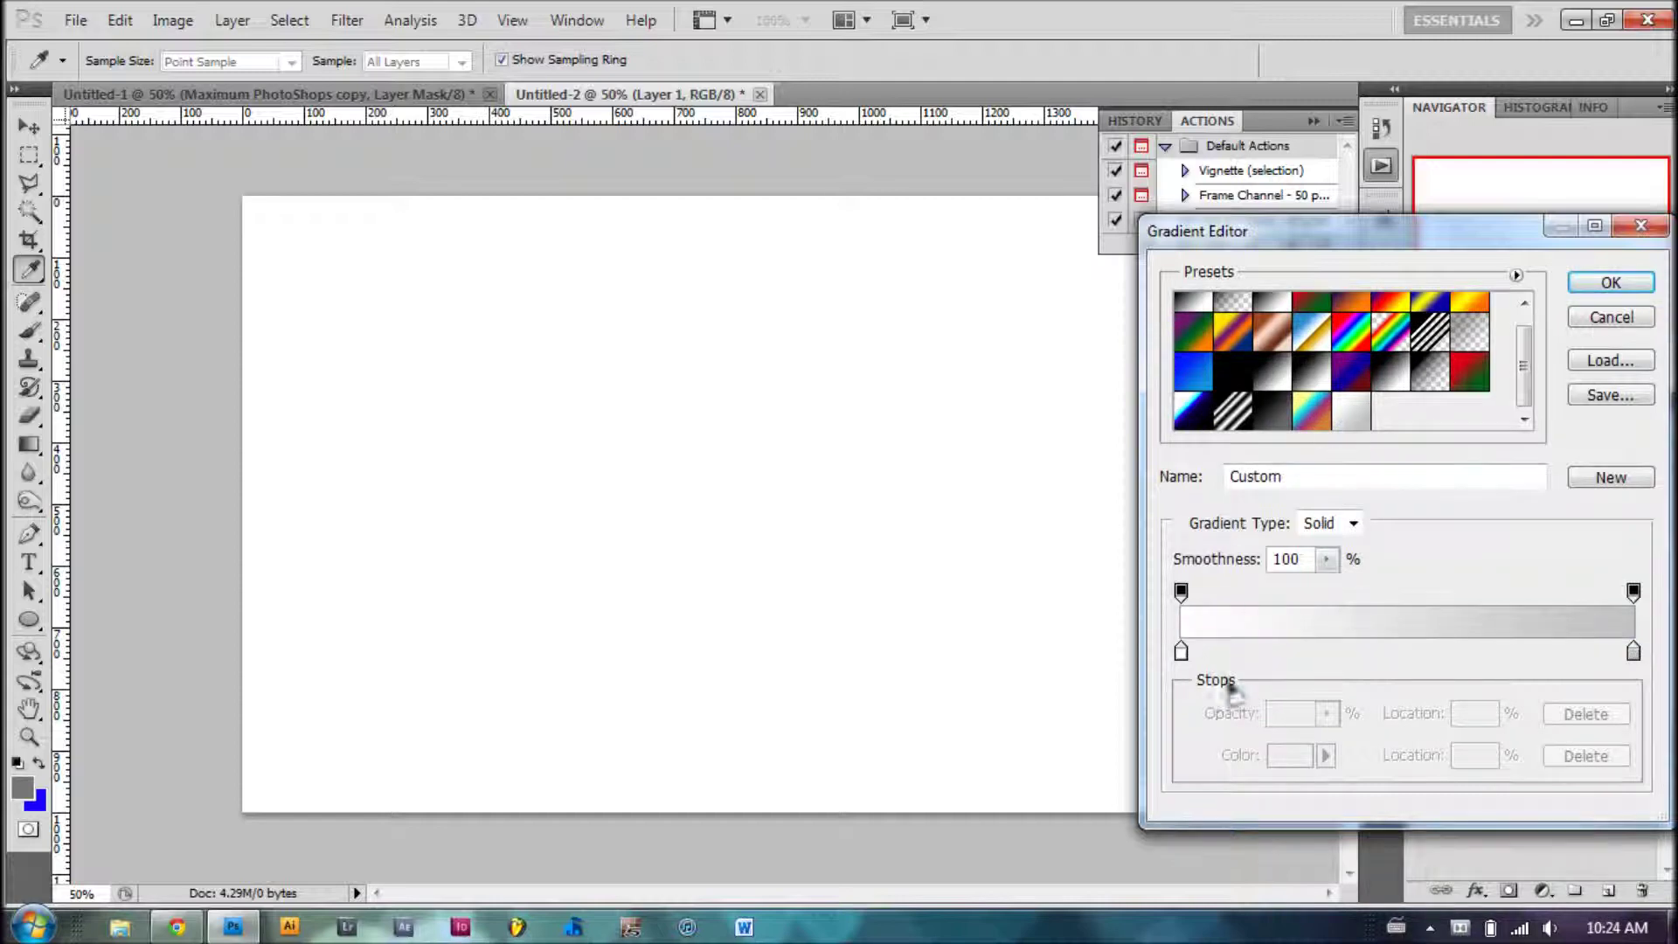
Step: Set the gradient's left stop to white and right stop to #c1c1c1
double_click(1181, 654)
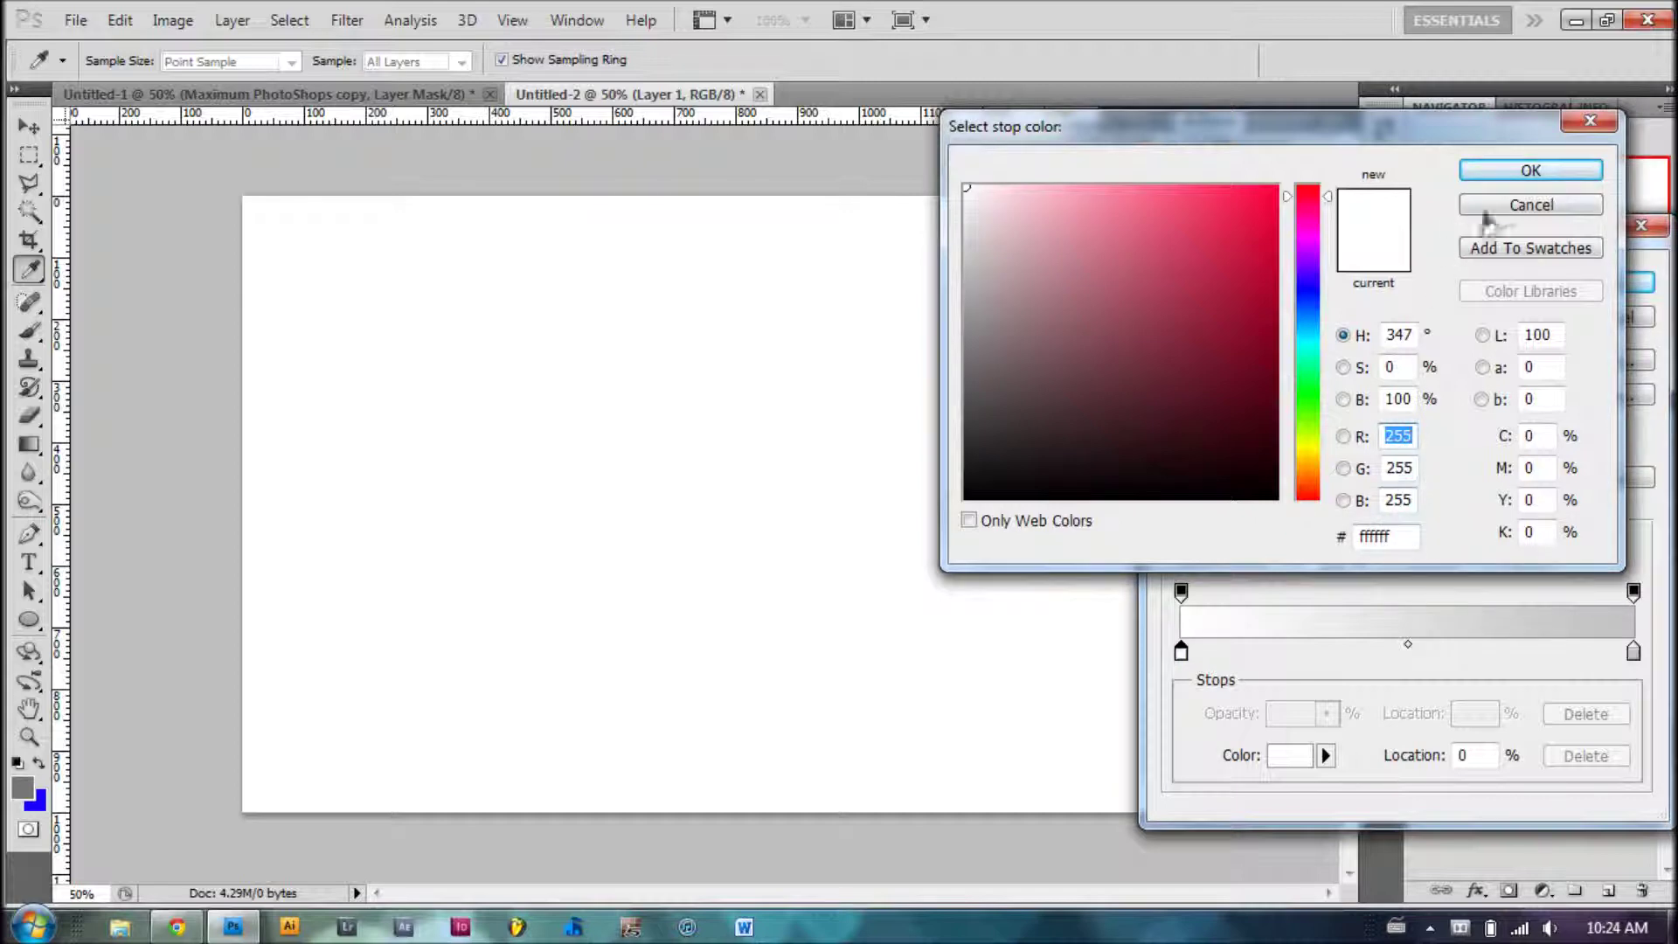
click(1532, 171)
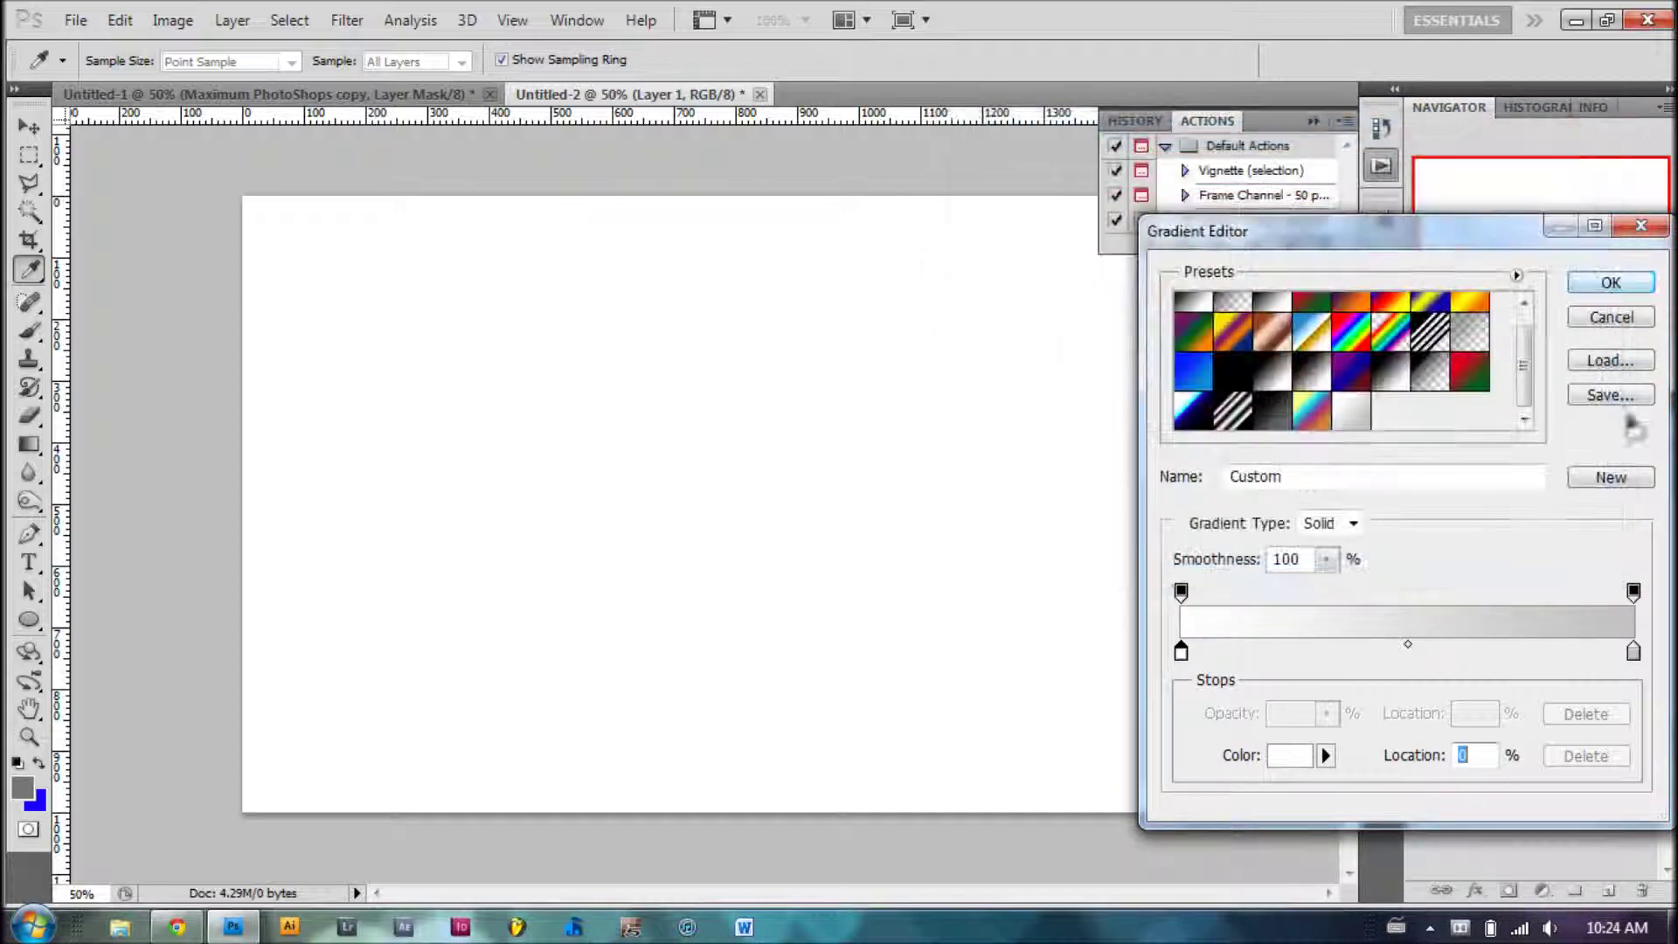
double_click(1633, 653)
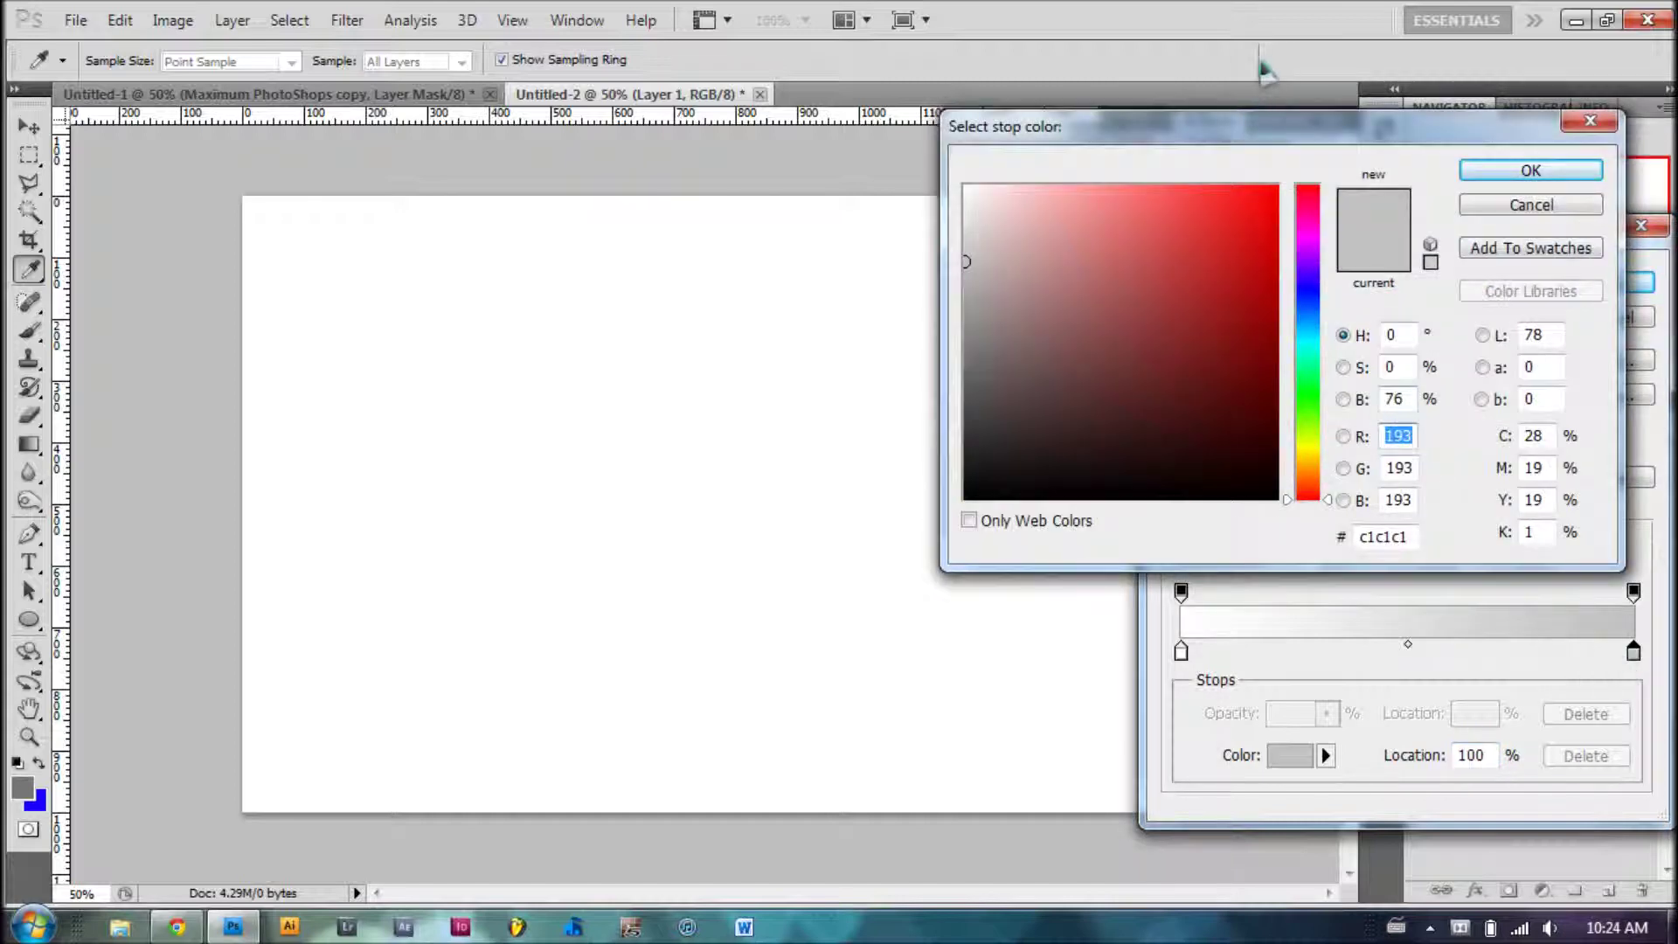
click(1407, 536)
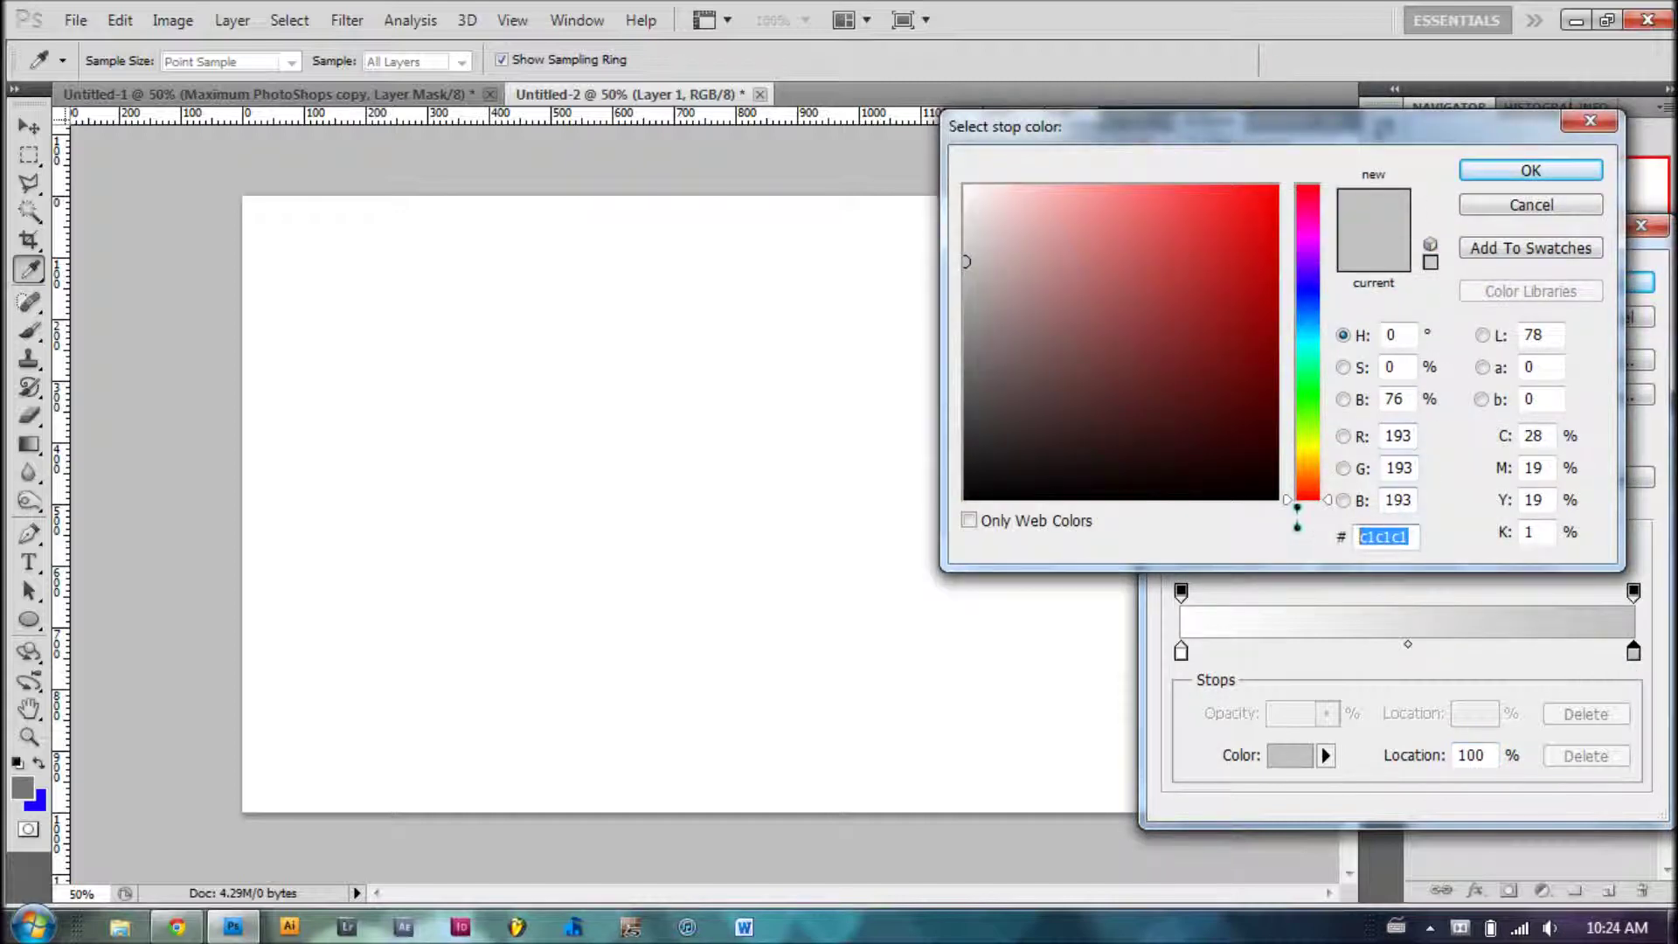
click(1531, 170)
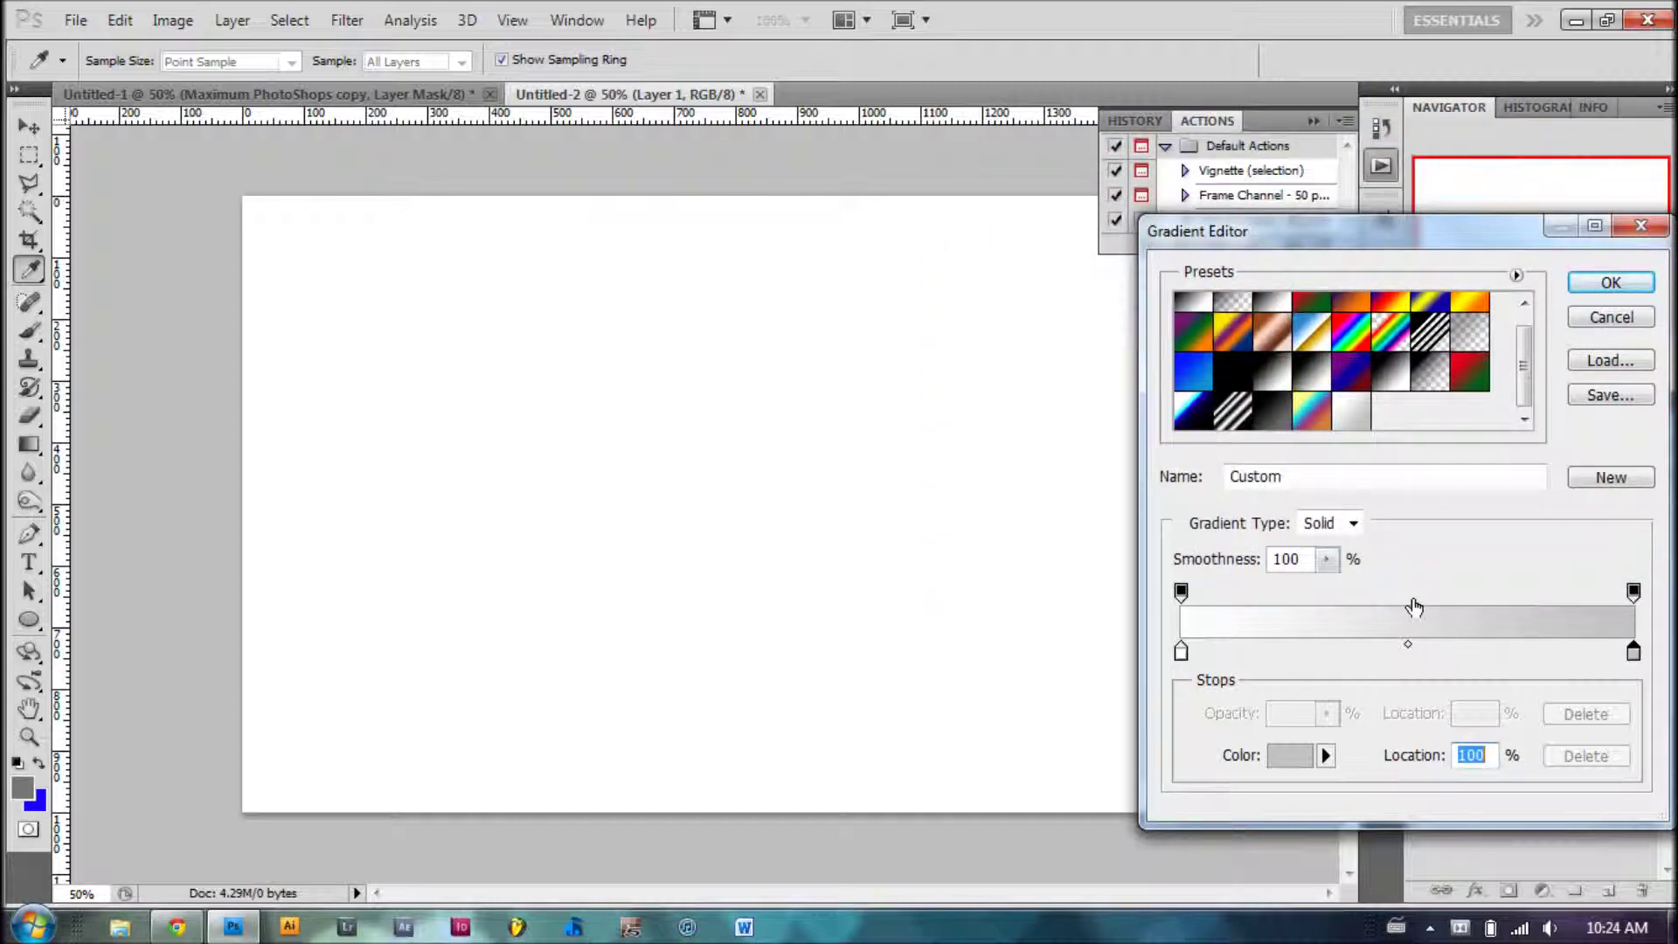
click(1607, 283)
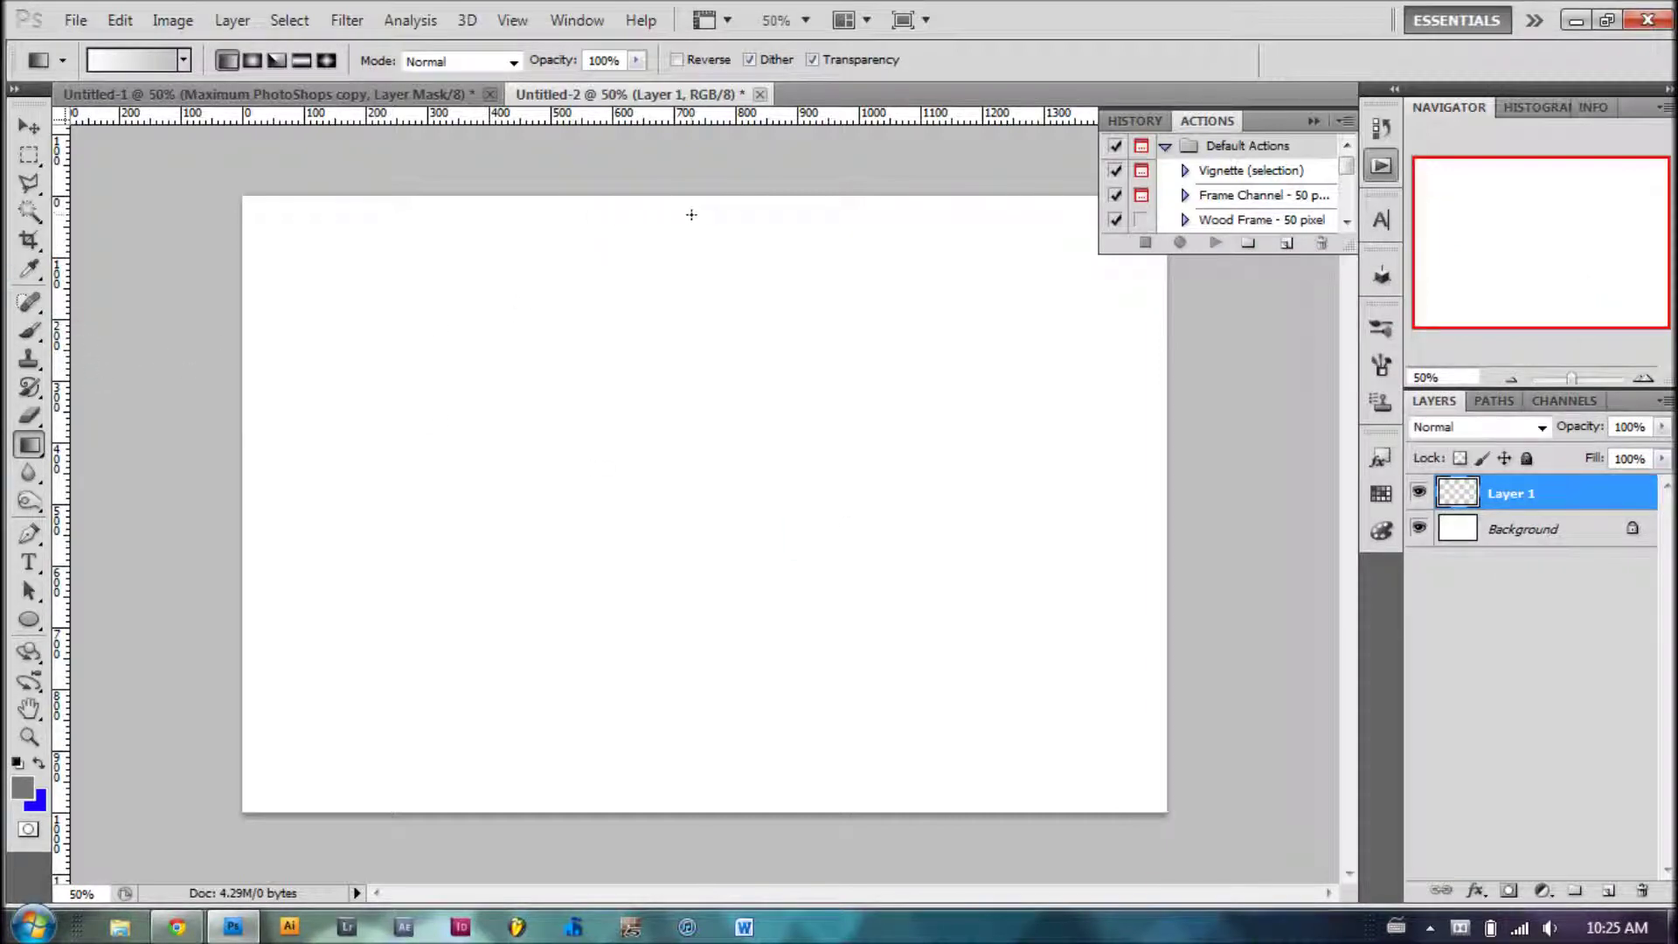
Step: Fill Layer 1 with a vertical white-to-grey gradient, redrawing it until it reaches the canvas bottom
drag(690, 213, 690, 789)
drag(691, 673, 691, 782)
drag(690, 604, 690, 642)
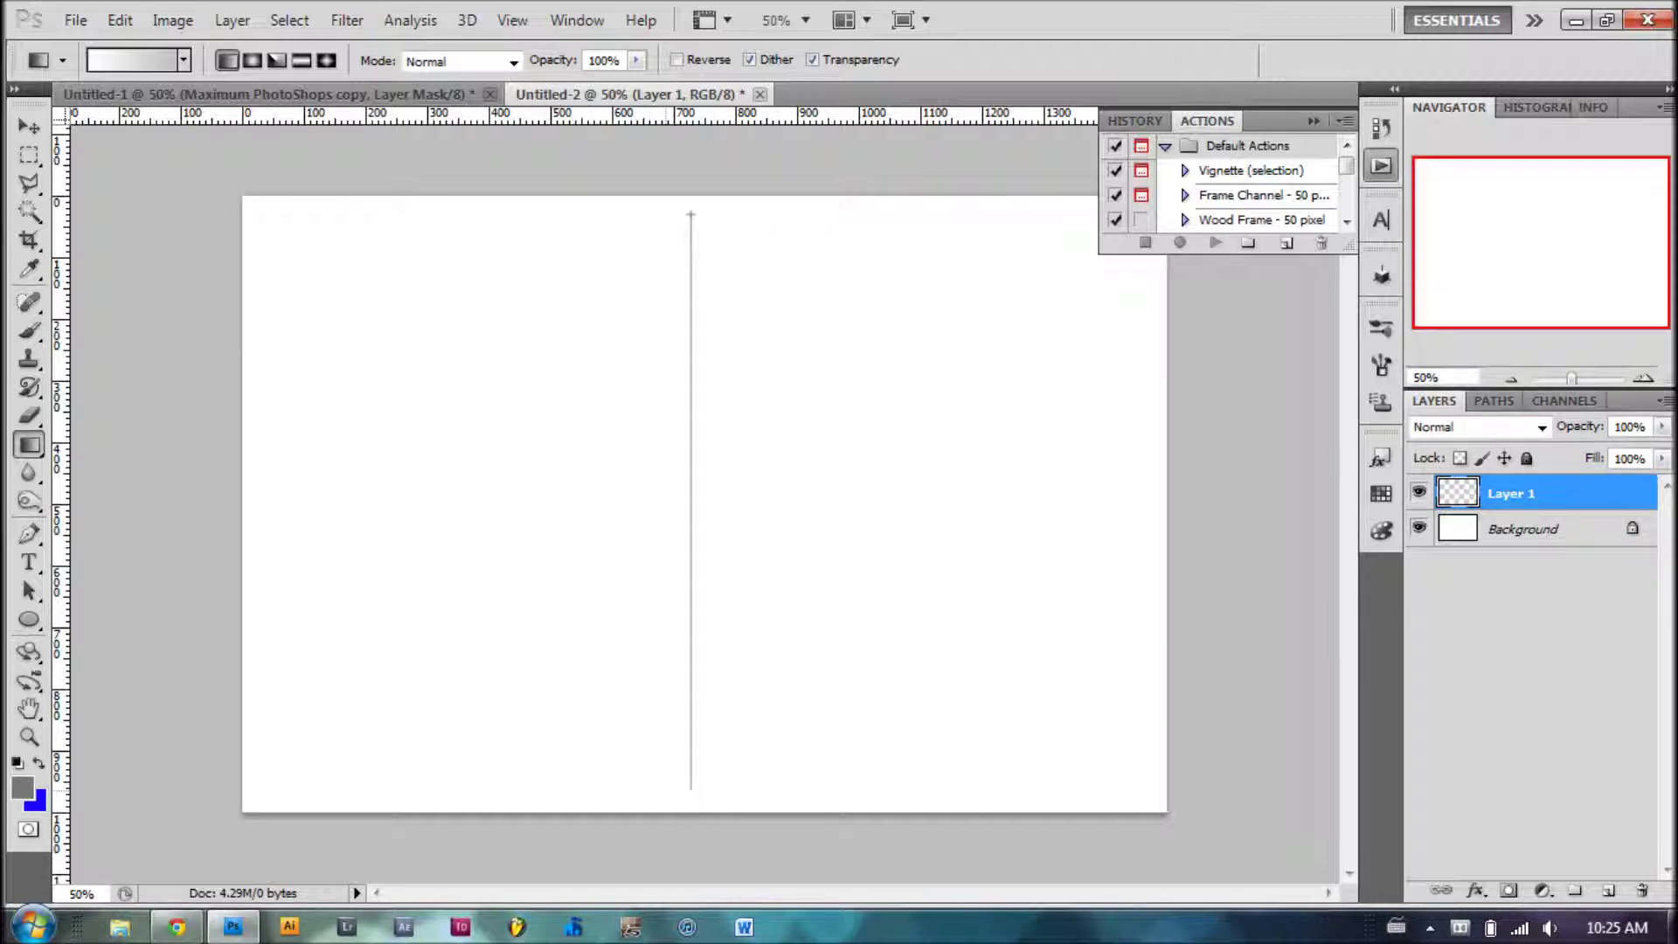
drag(690, 789, 691, 789)
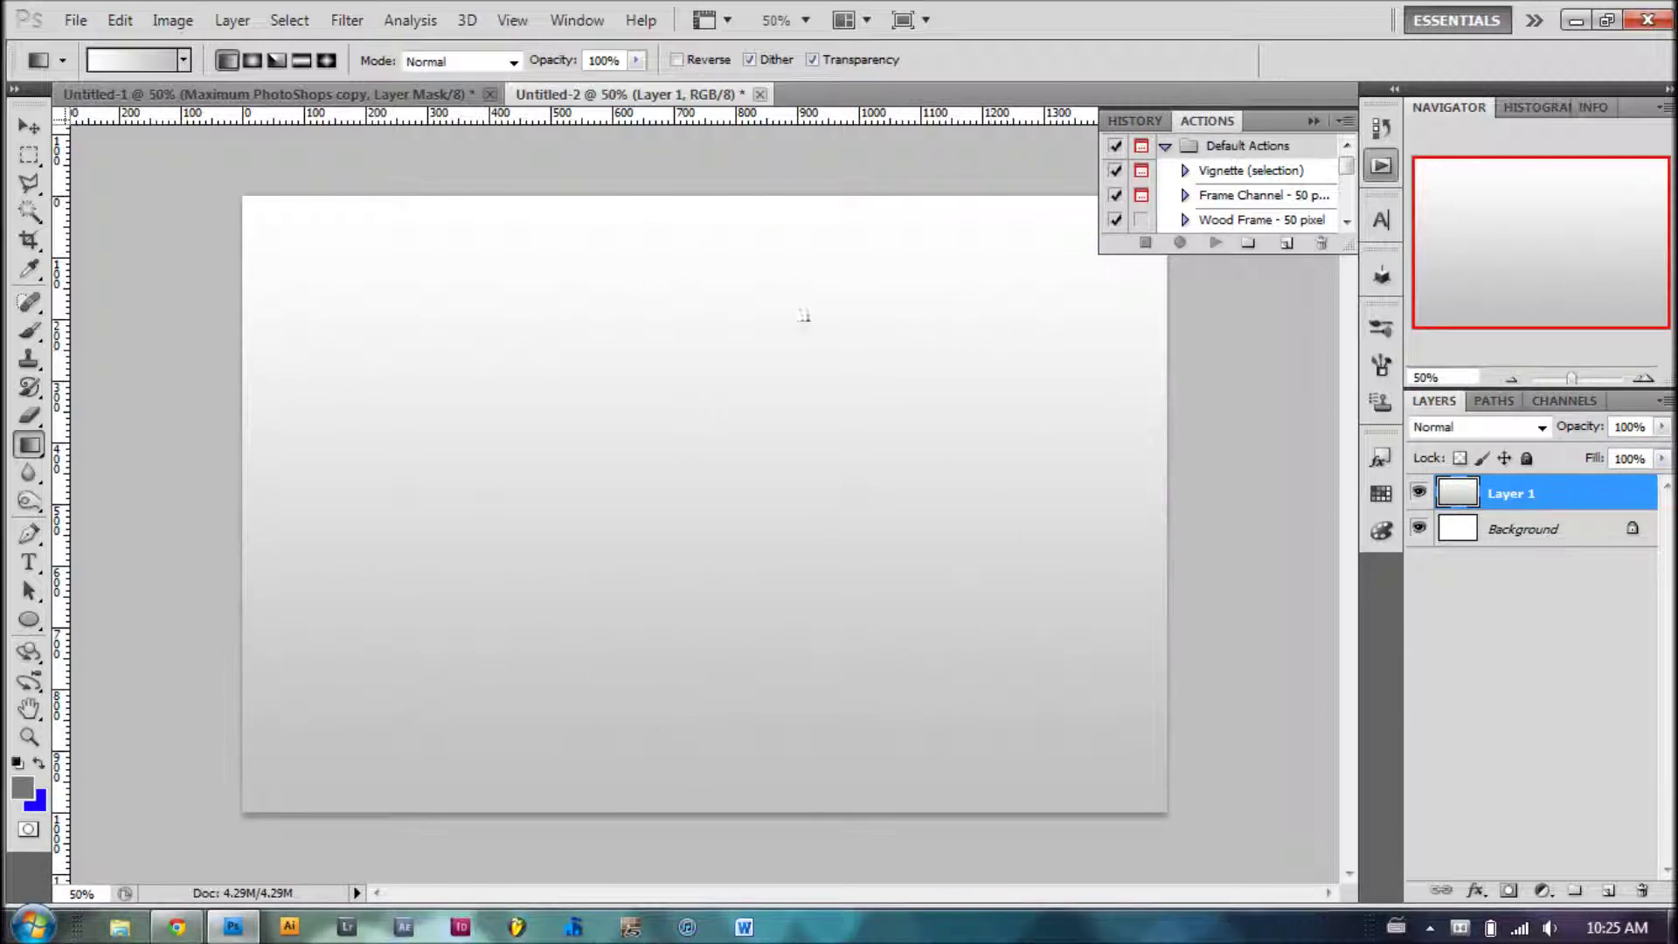
key(ctrl+z)
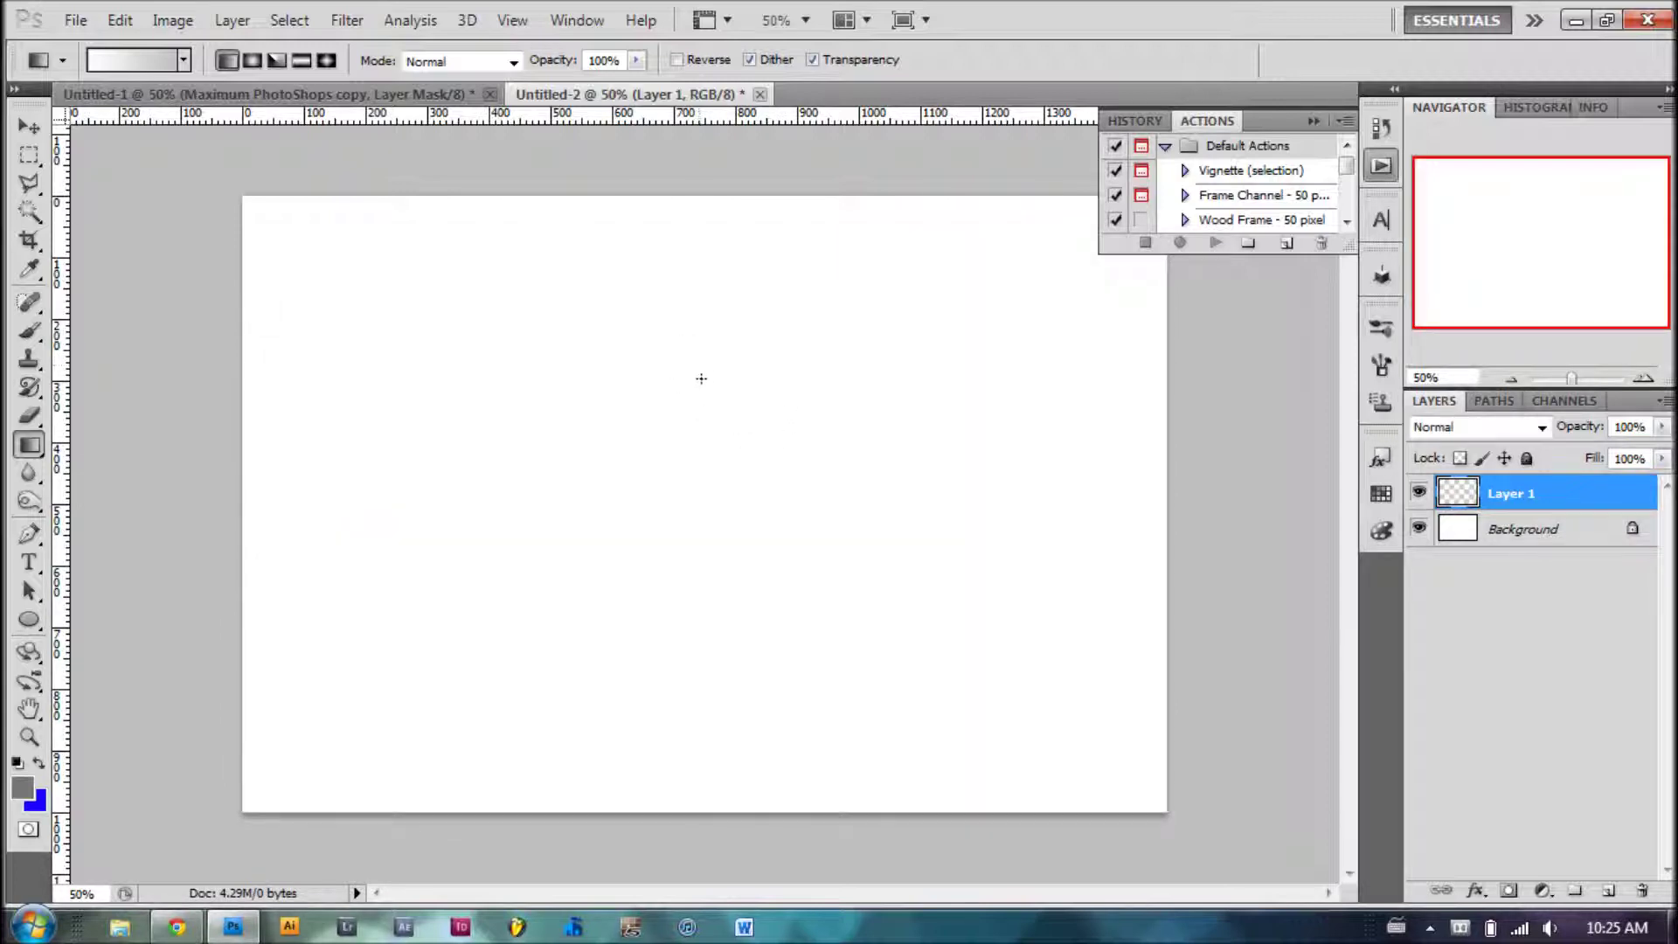
drag(701, 373, 673, 784)
key(ctrl+z)
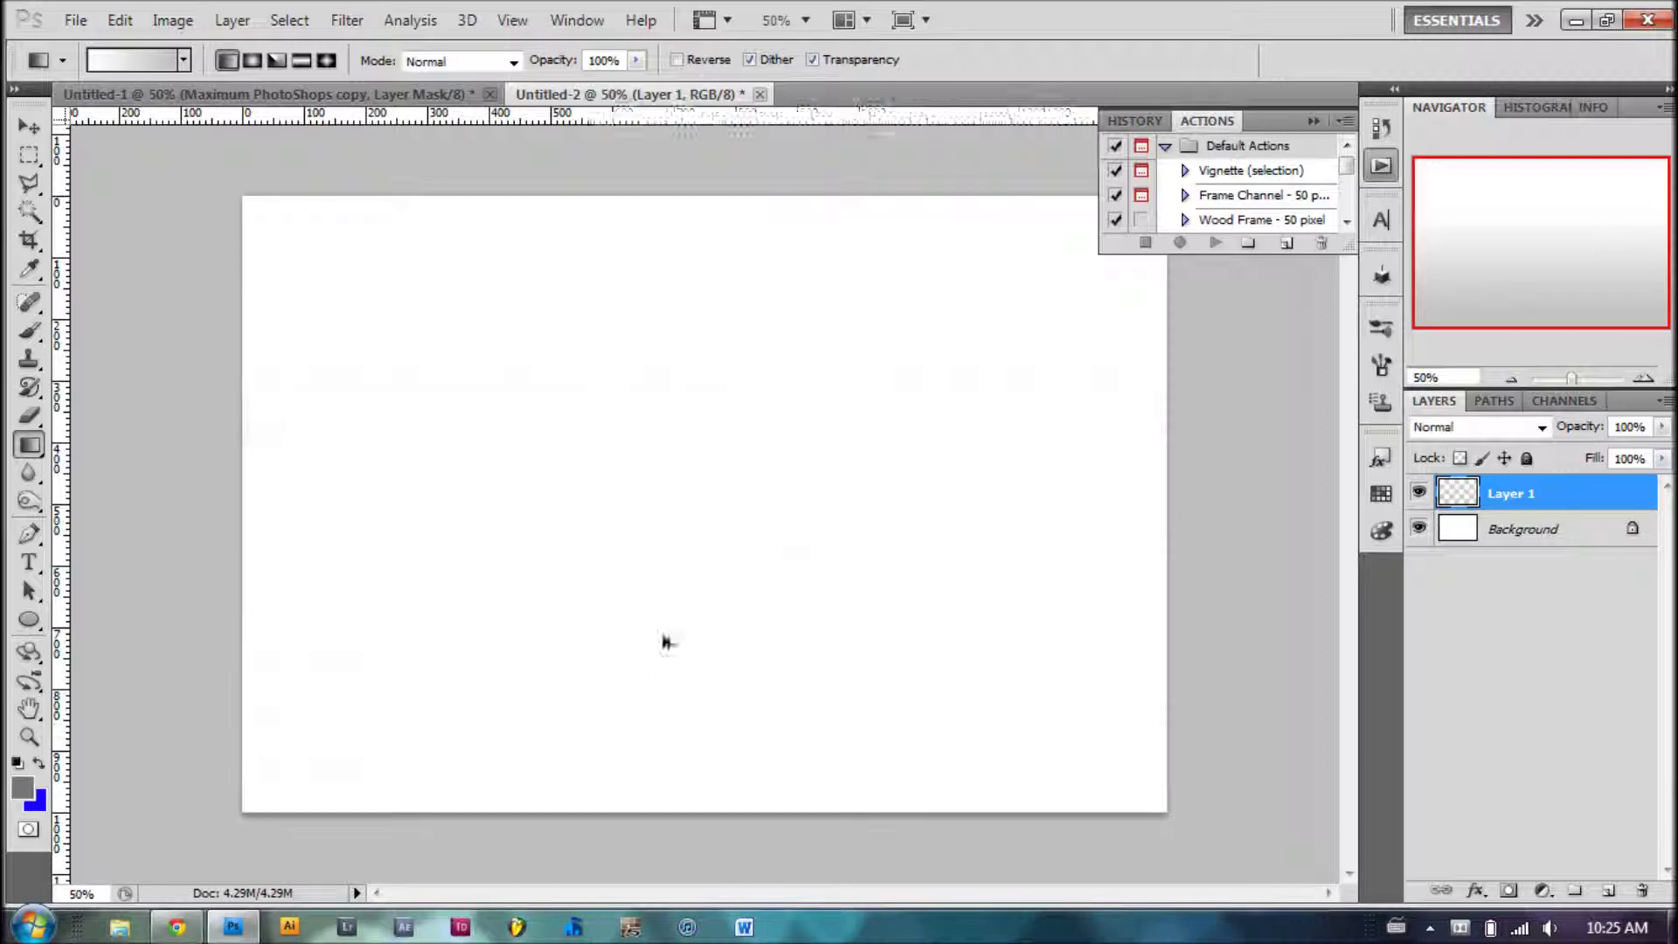
drag(705, 523, 710, 791)
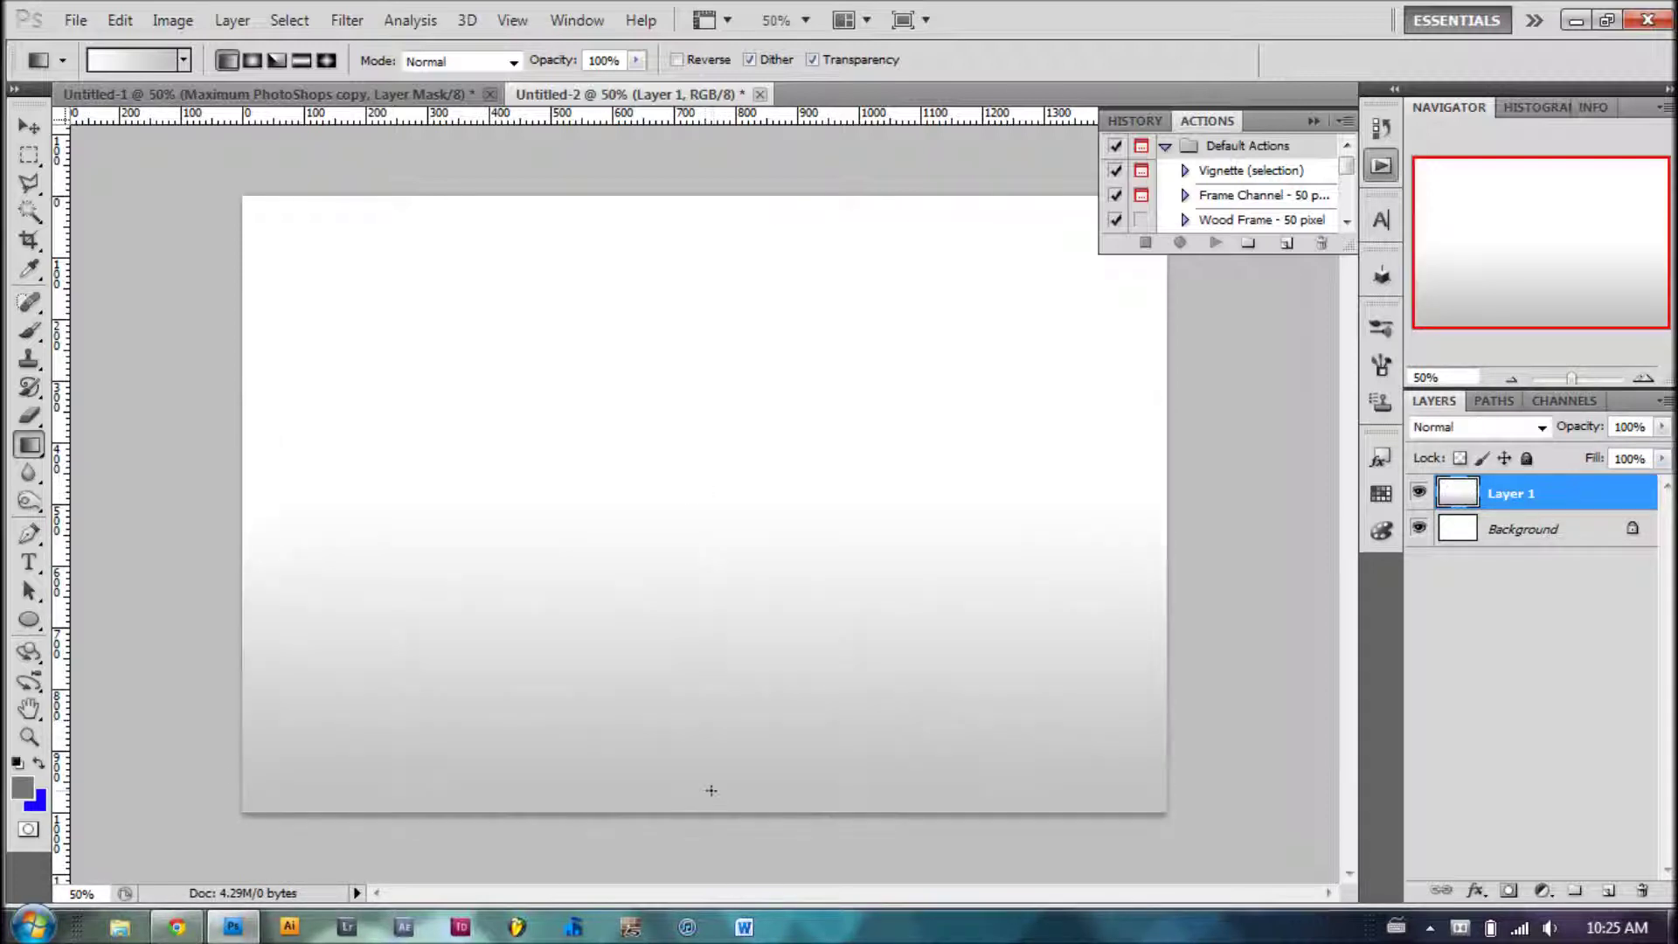
Step: Compare the gradient with the finished Maximum PhotoShops design, then access Layer 1's opacity
click(354, 94)
click(656, 96)
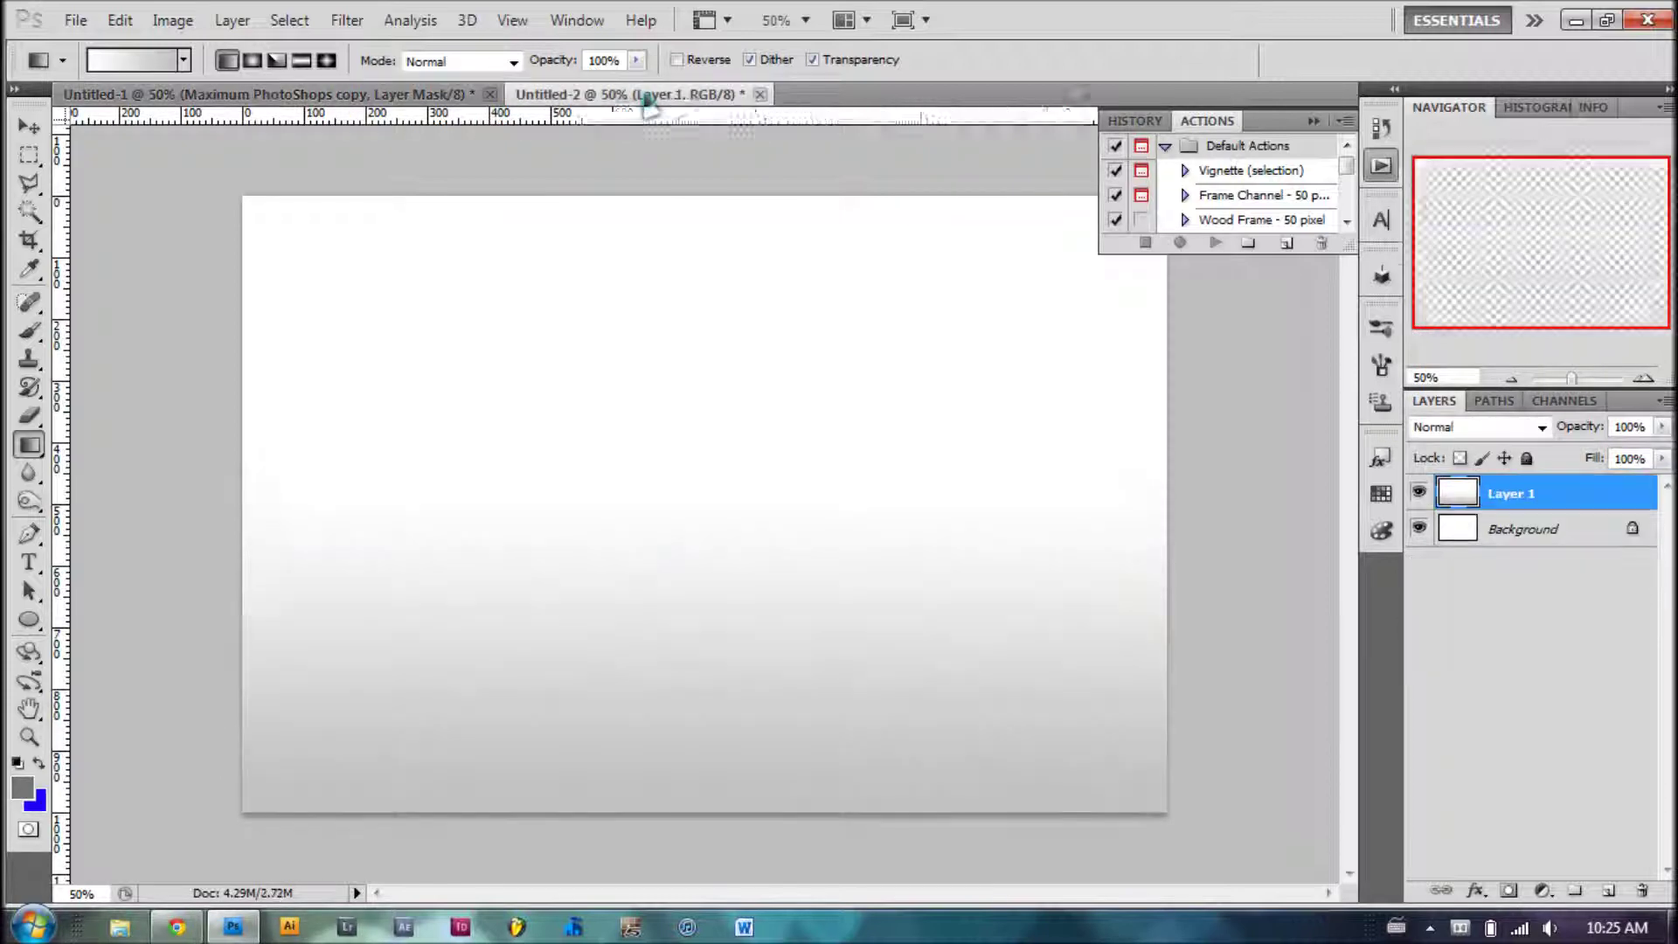
click(1661, 427)
Step: Lower Layer 1's opacity to 81%, add empty Layer 2, and make blue the foreground colour
drag(1661, 456, 1643, 454)
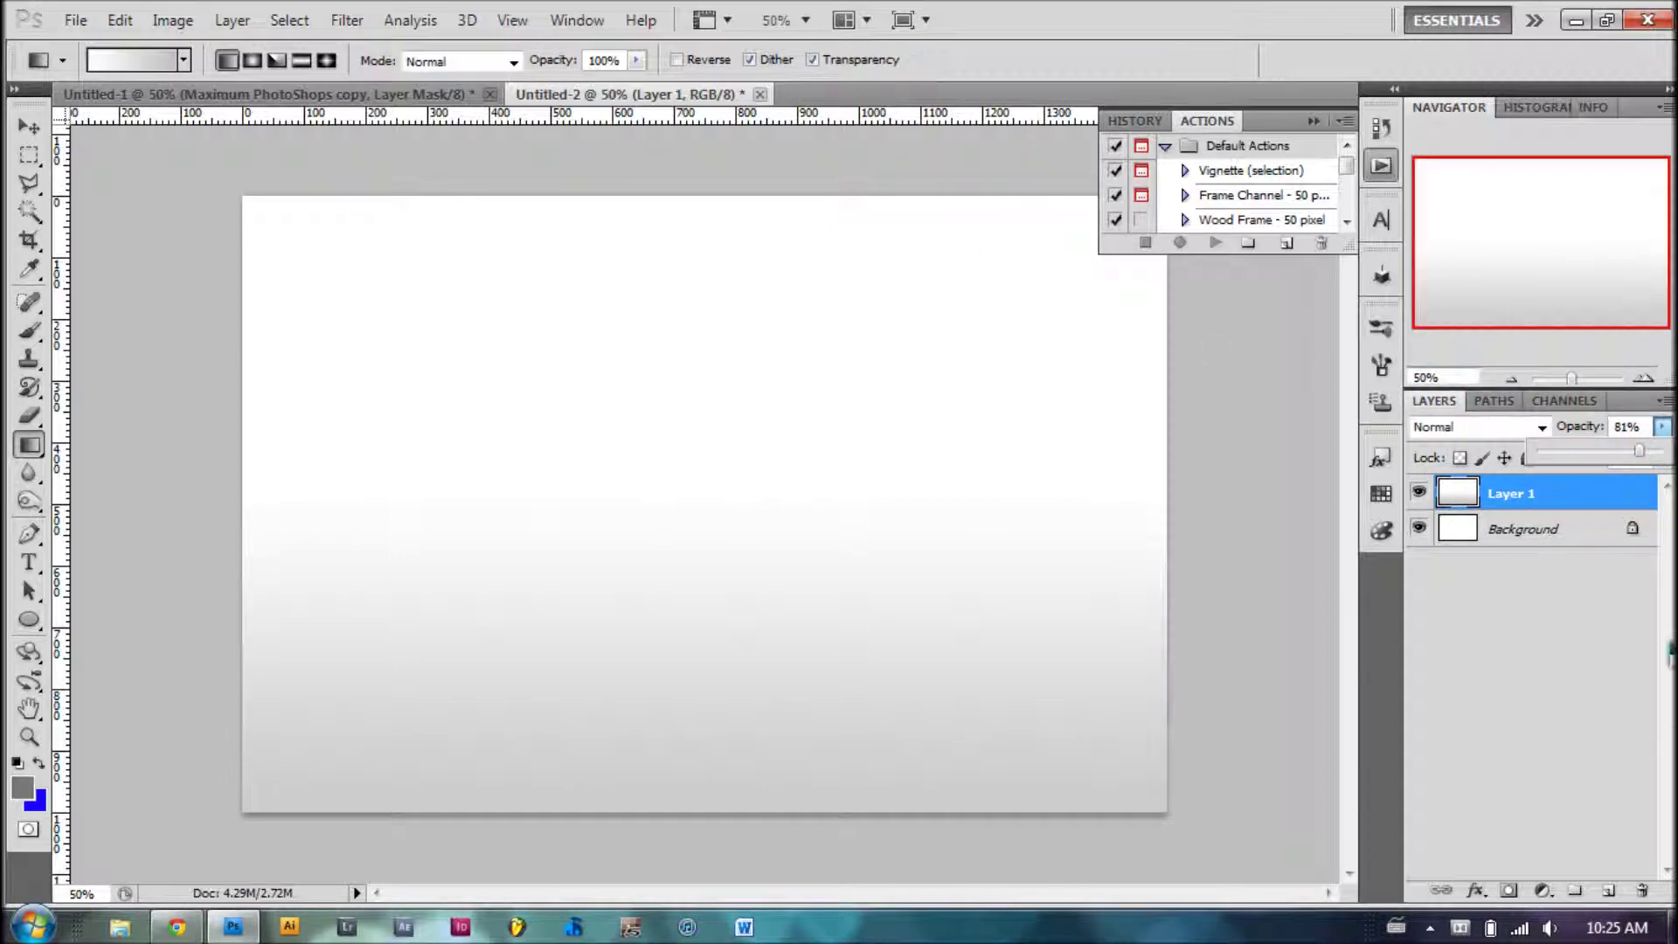
click(1608, 890)
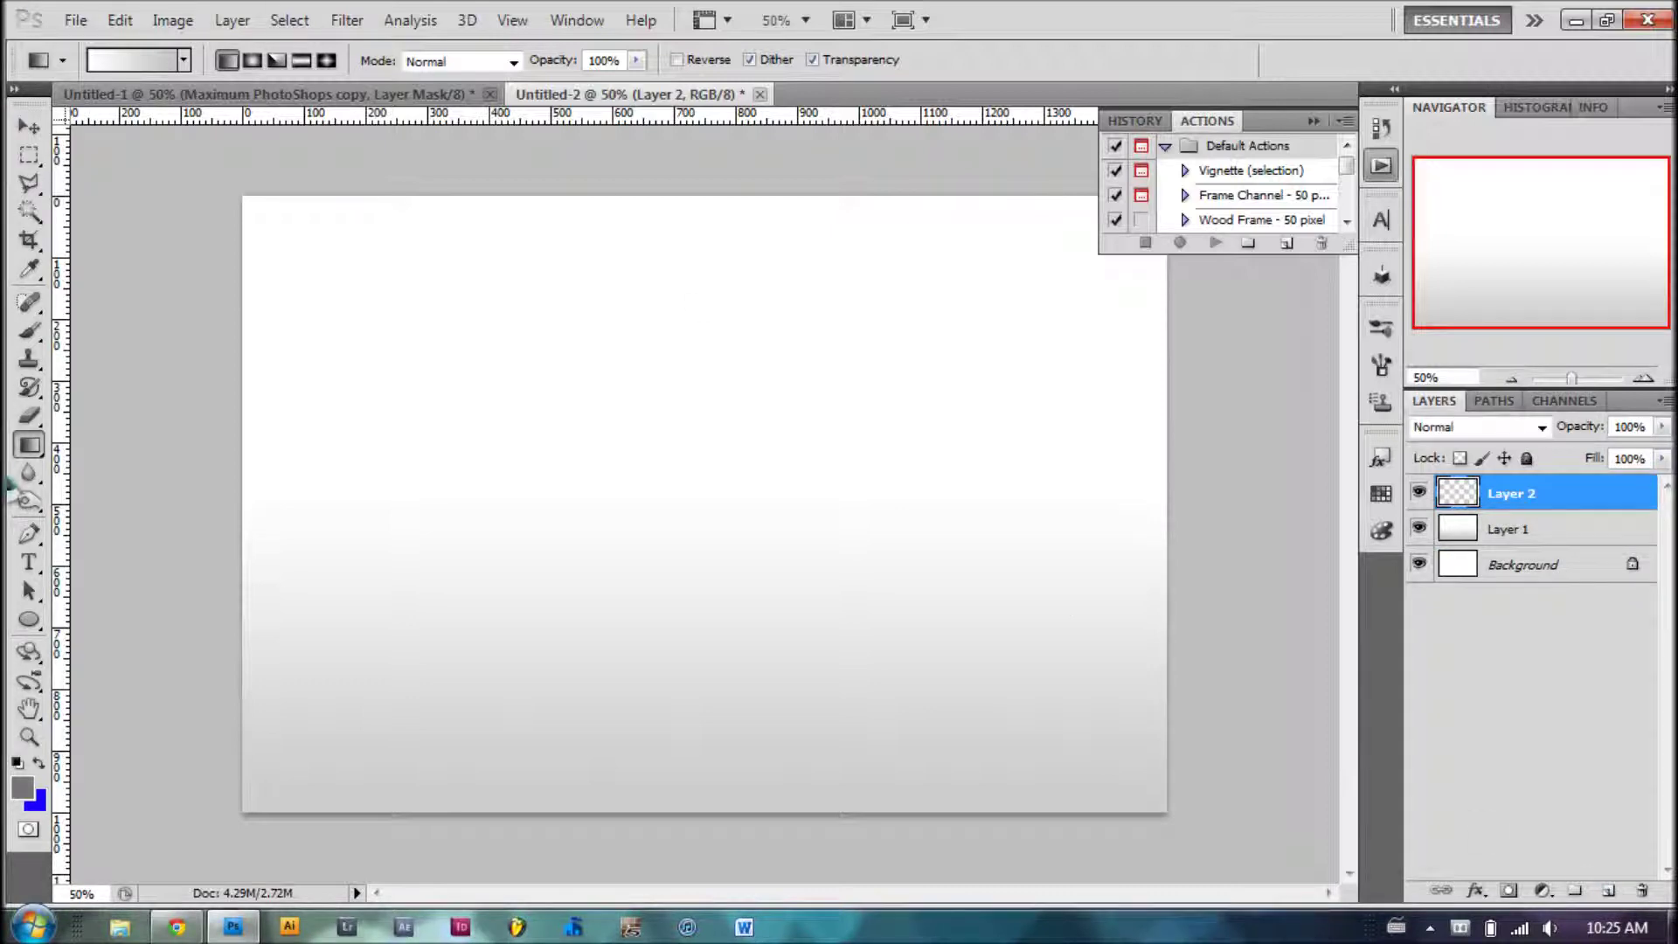
click(39, 763)
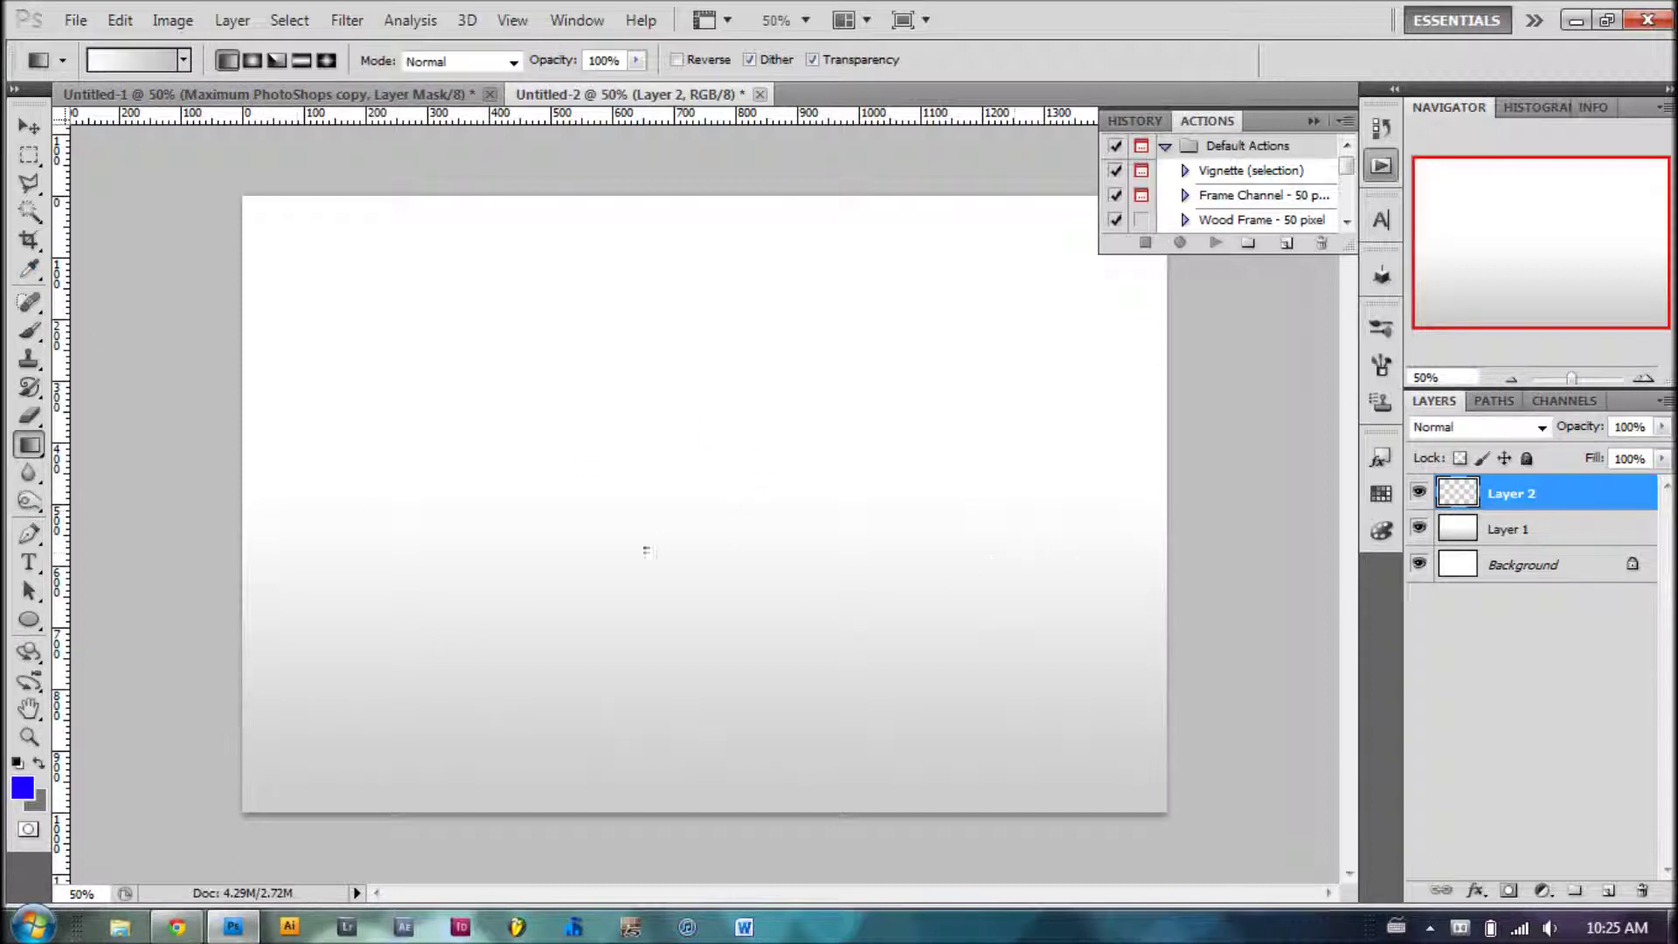
Step: Type and commit the blue text 'Maximum PhotoShops' left of centre, correcting the 'Maximmum' typo
click(29, 563)
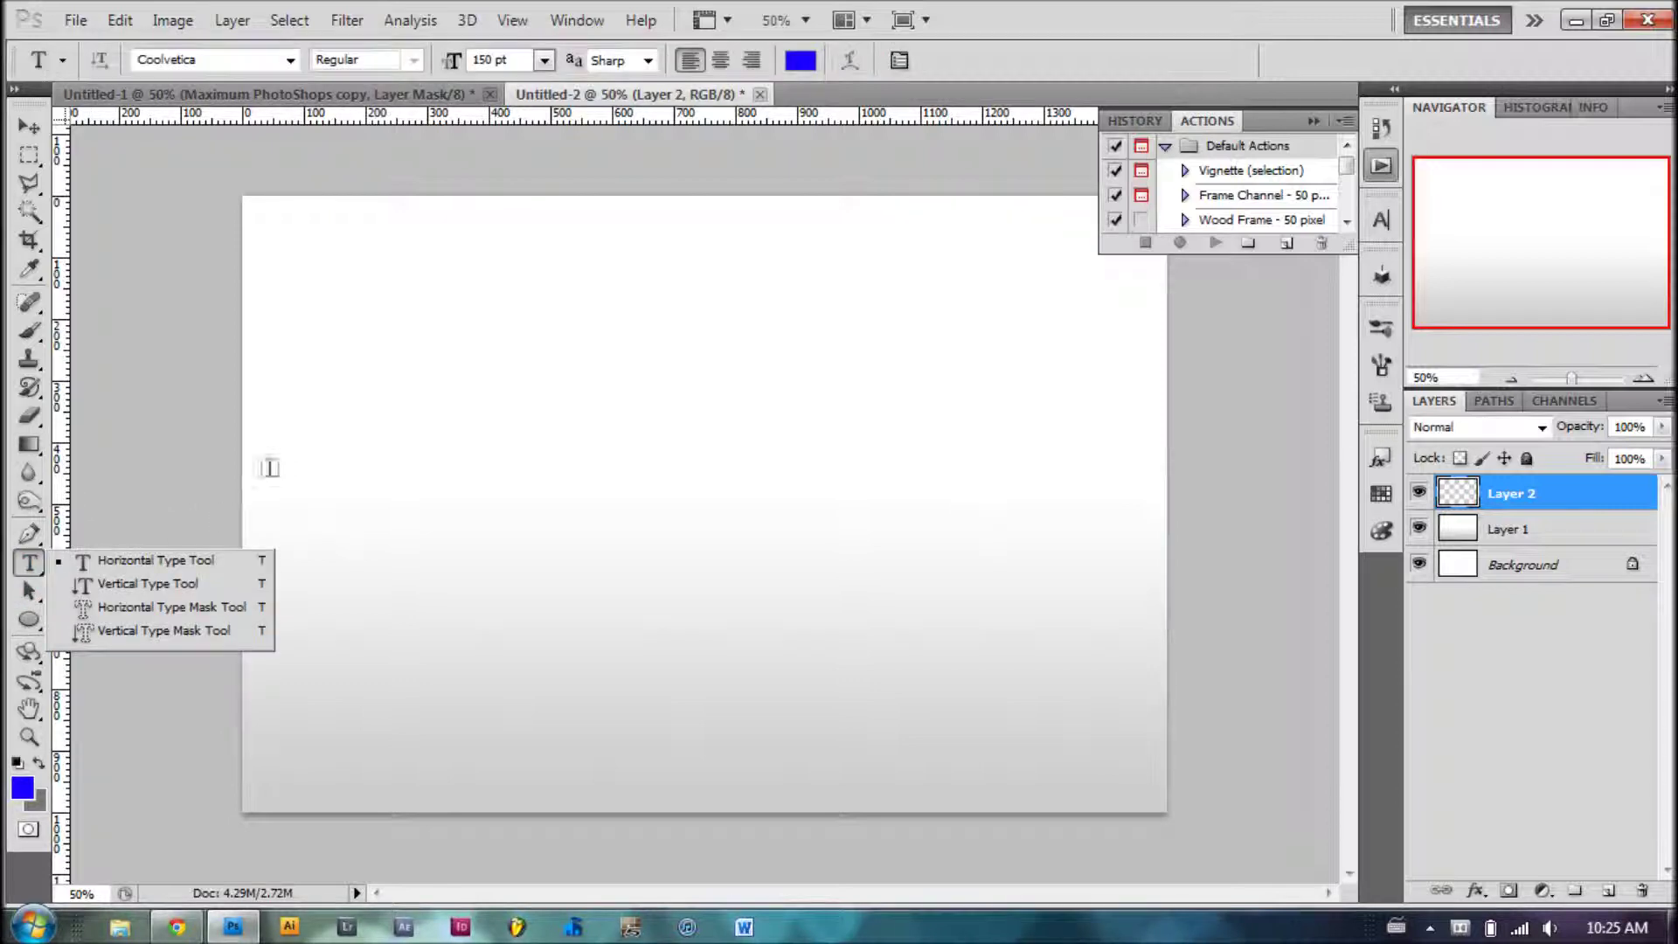
click(381, 506)
text(M)
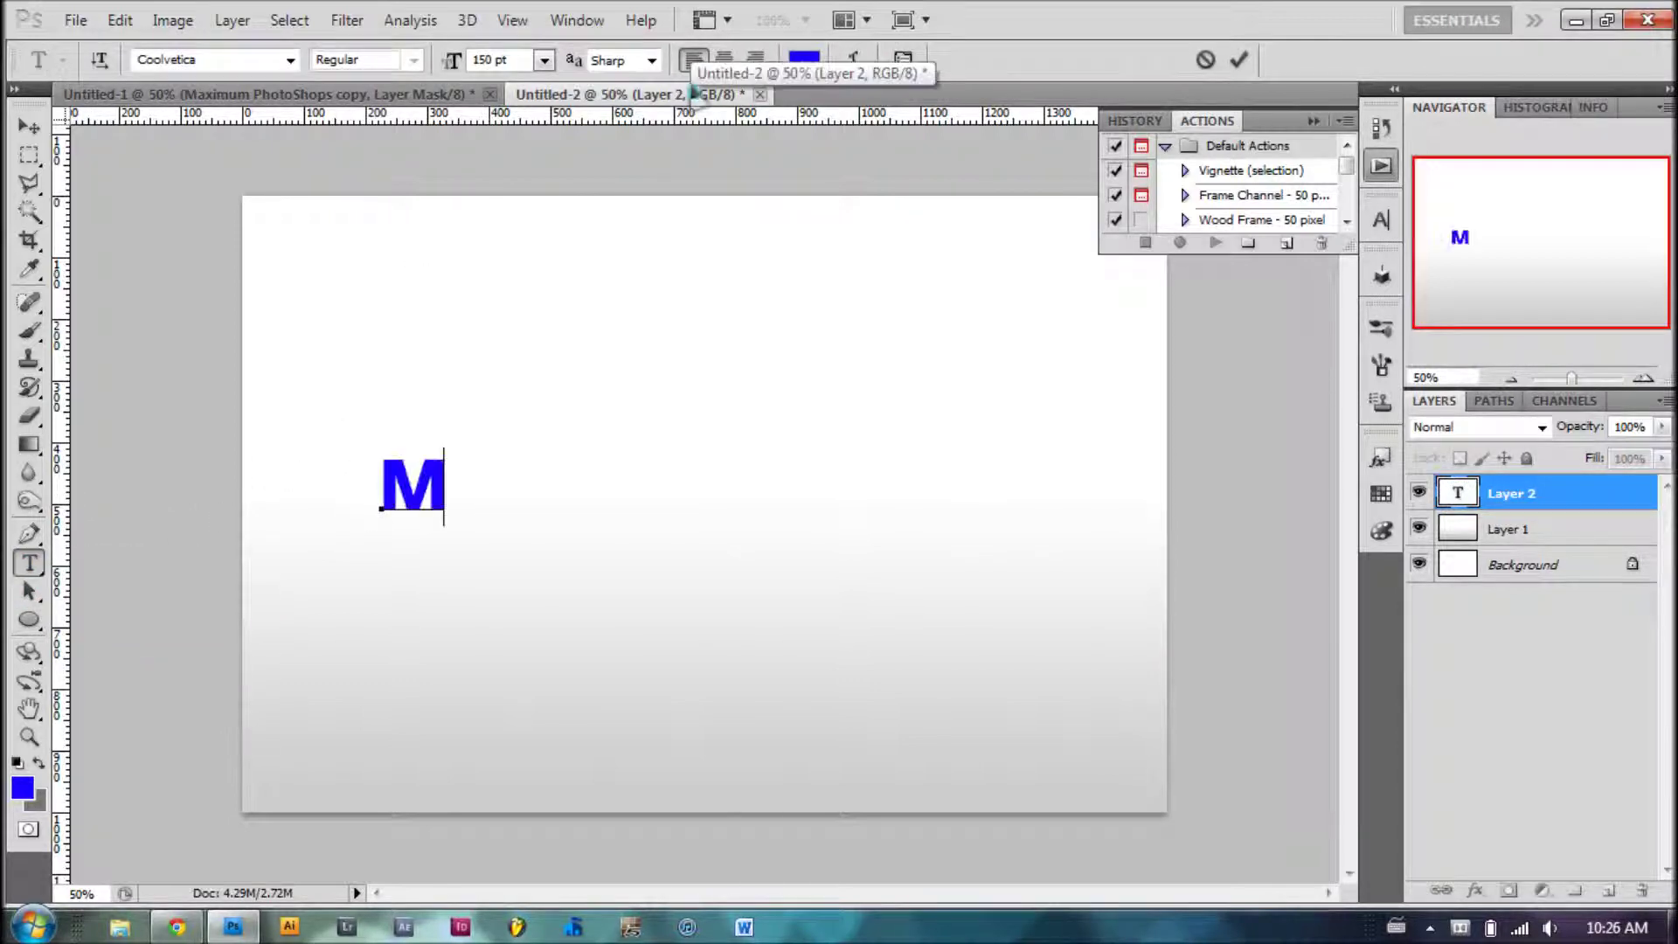
text(aximmum)
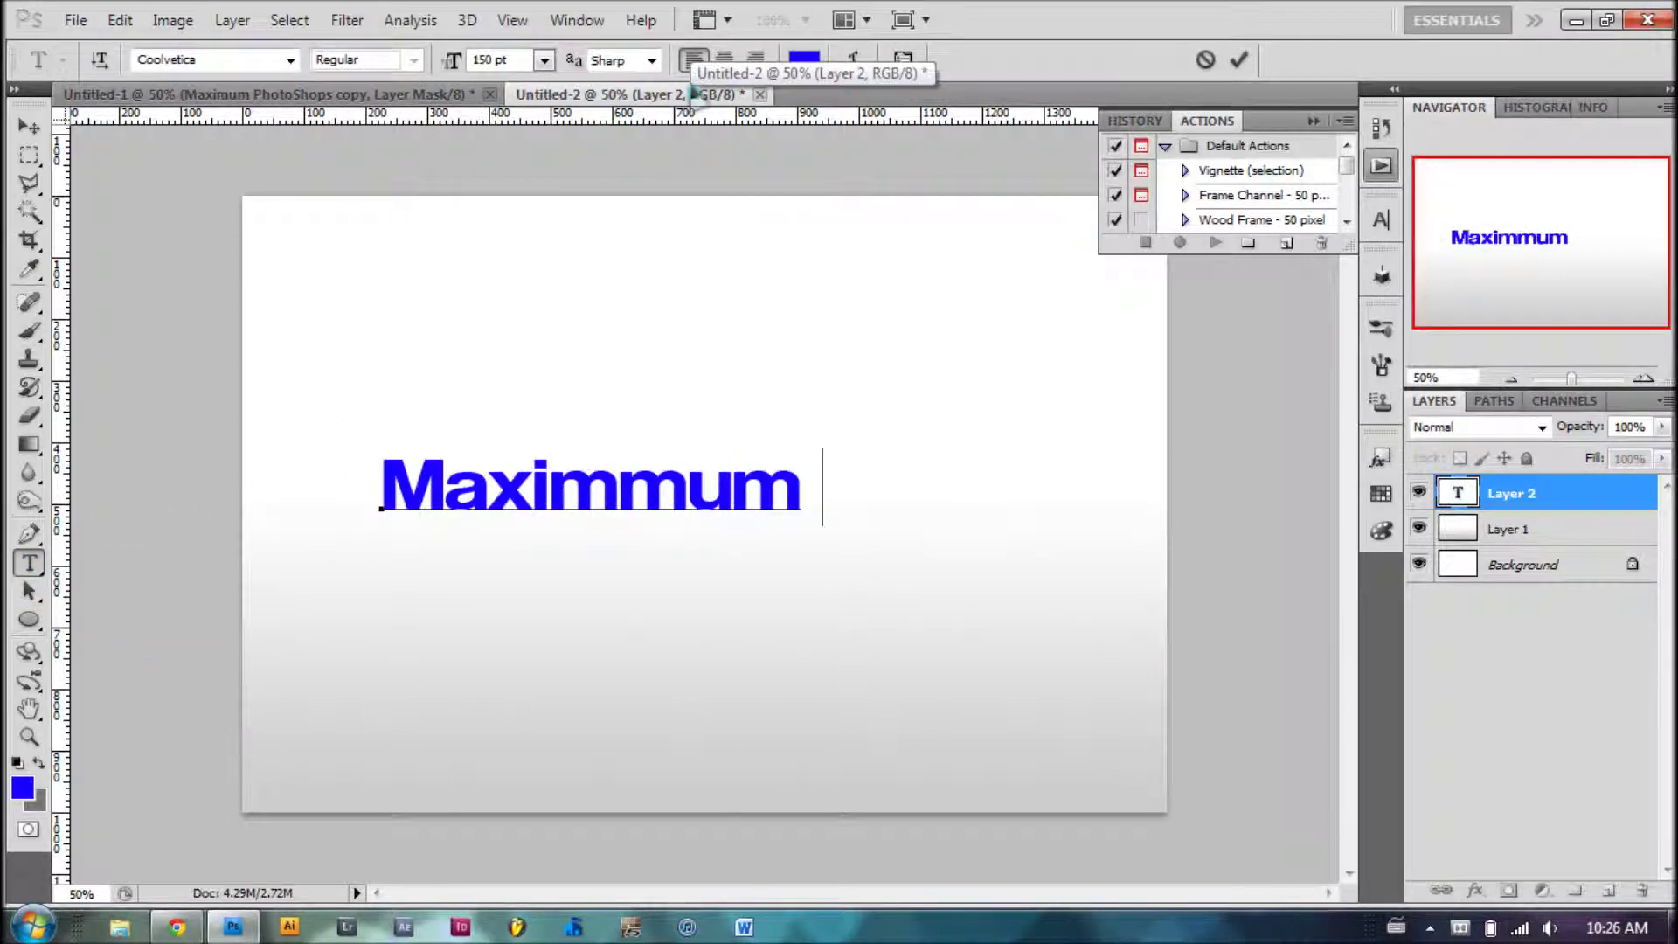
key(BackSpace)
key(BackSpace)
key(BackSpace)
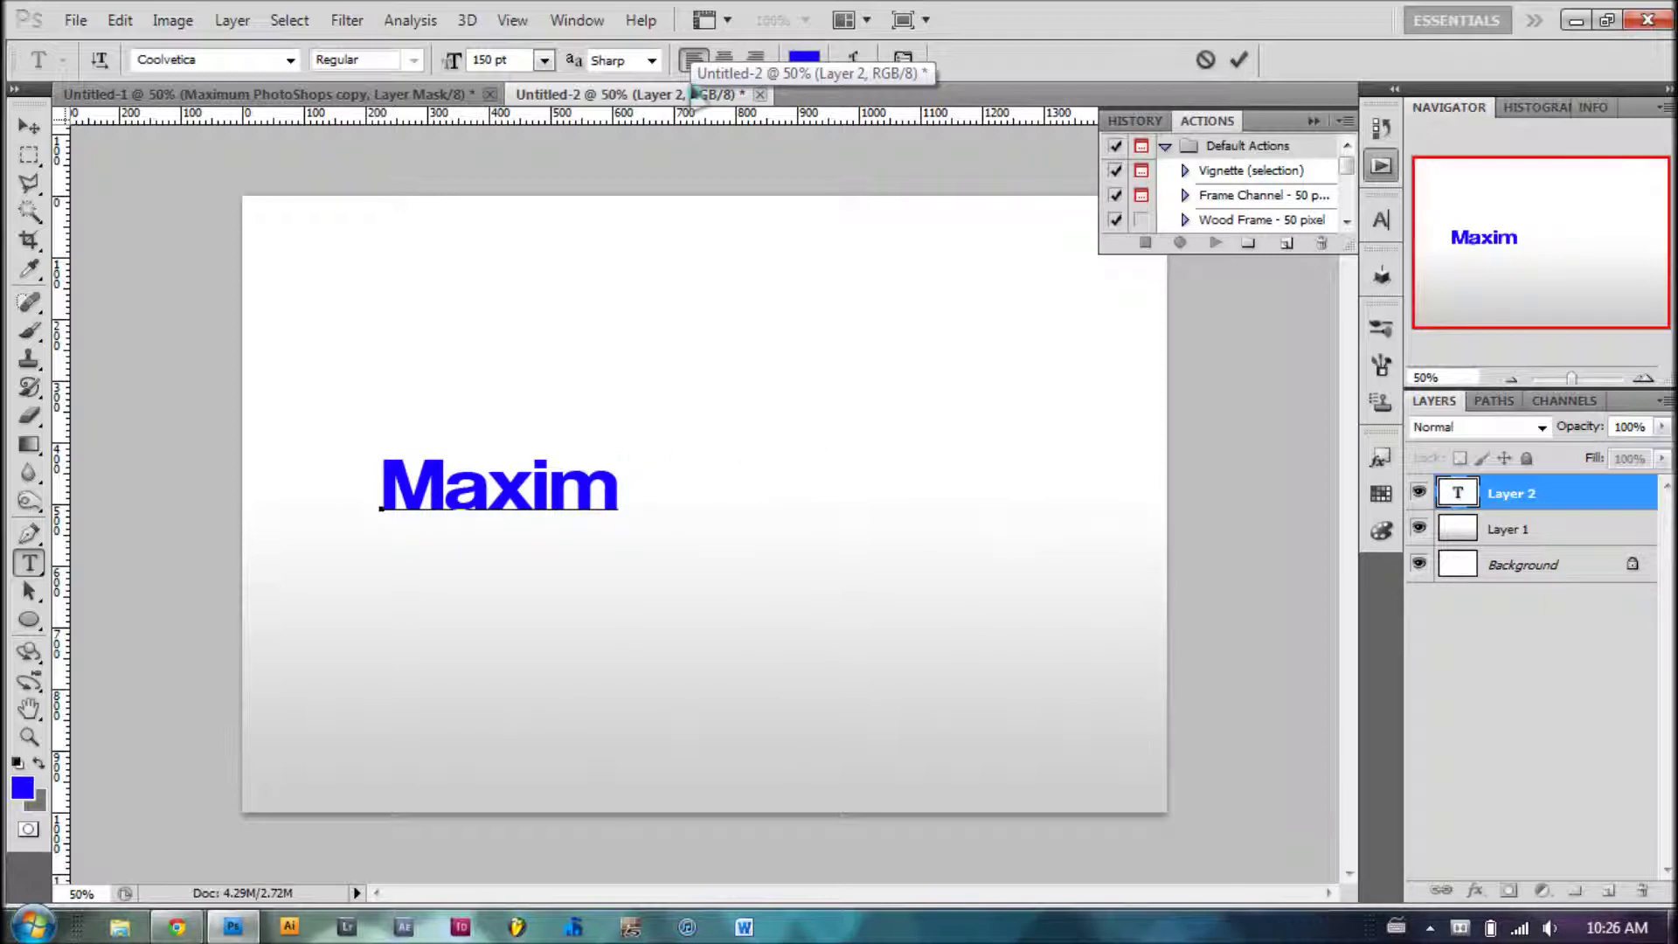
text(um P )
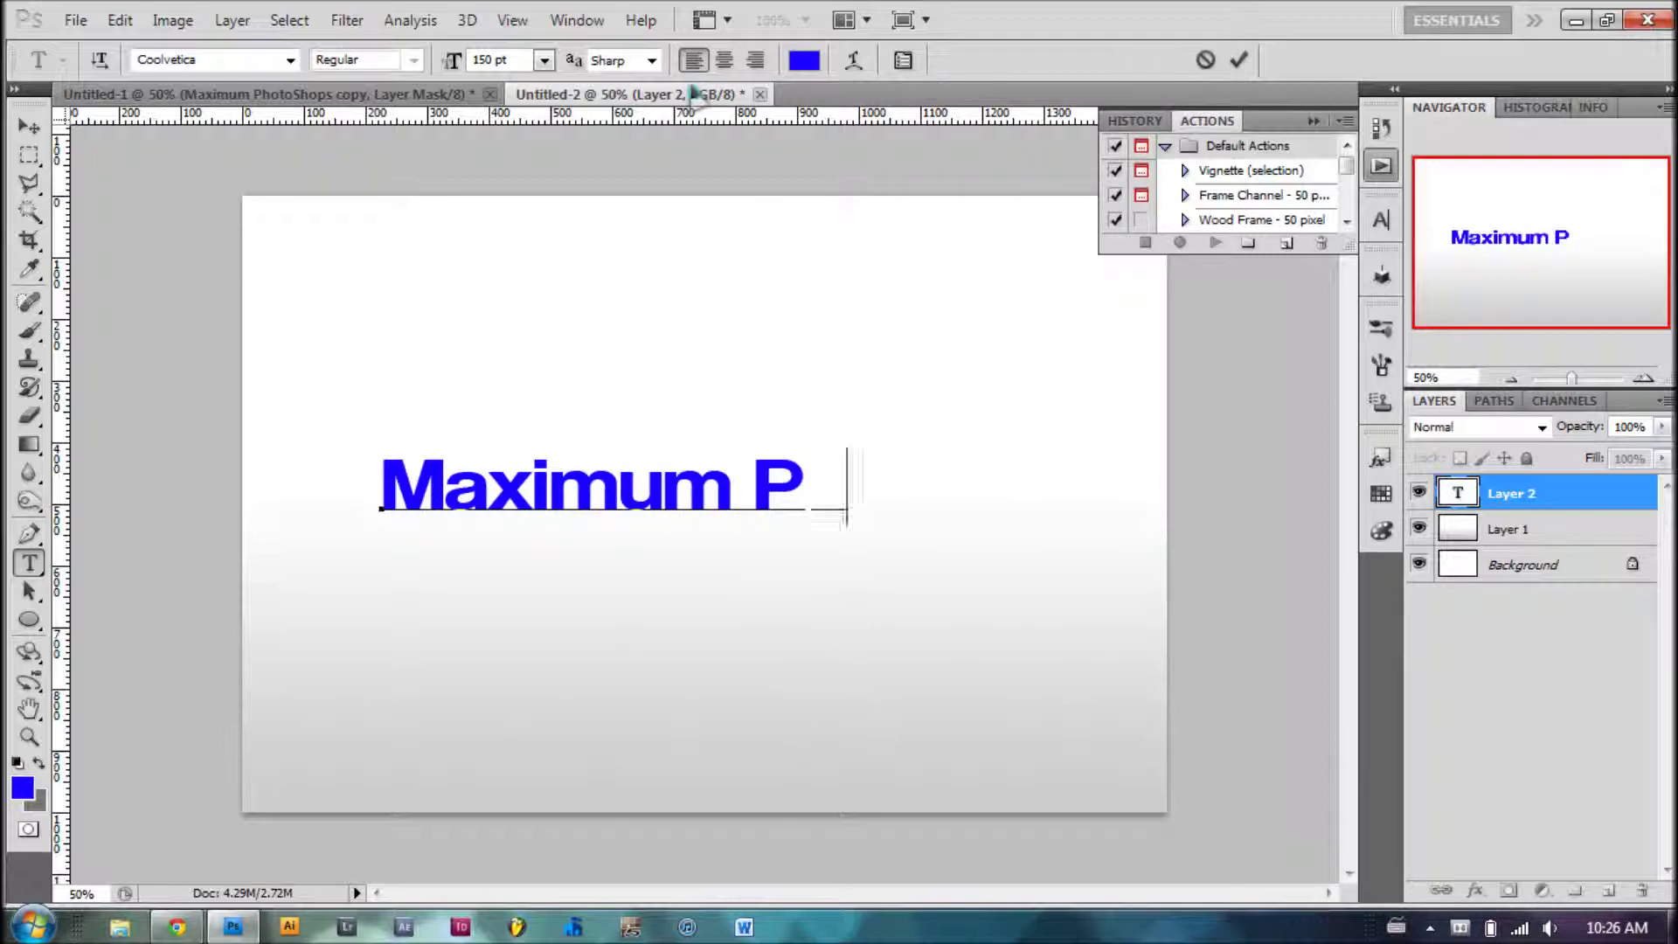
text(hotoShop)
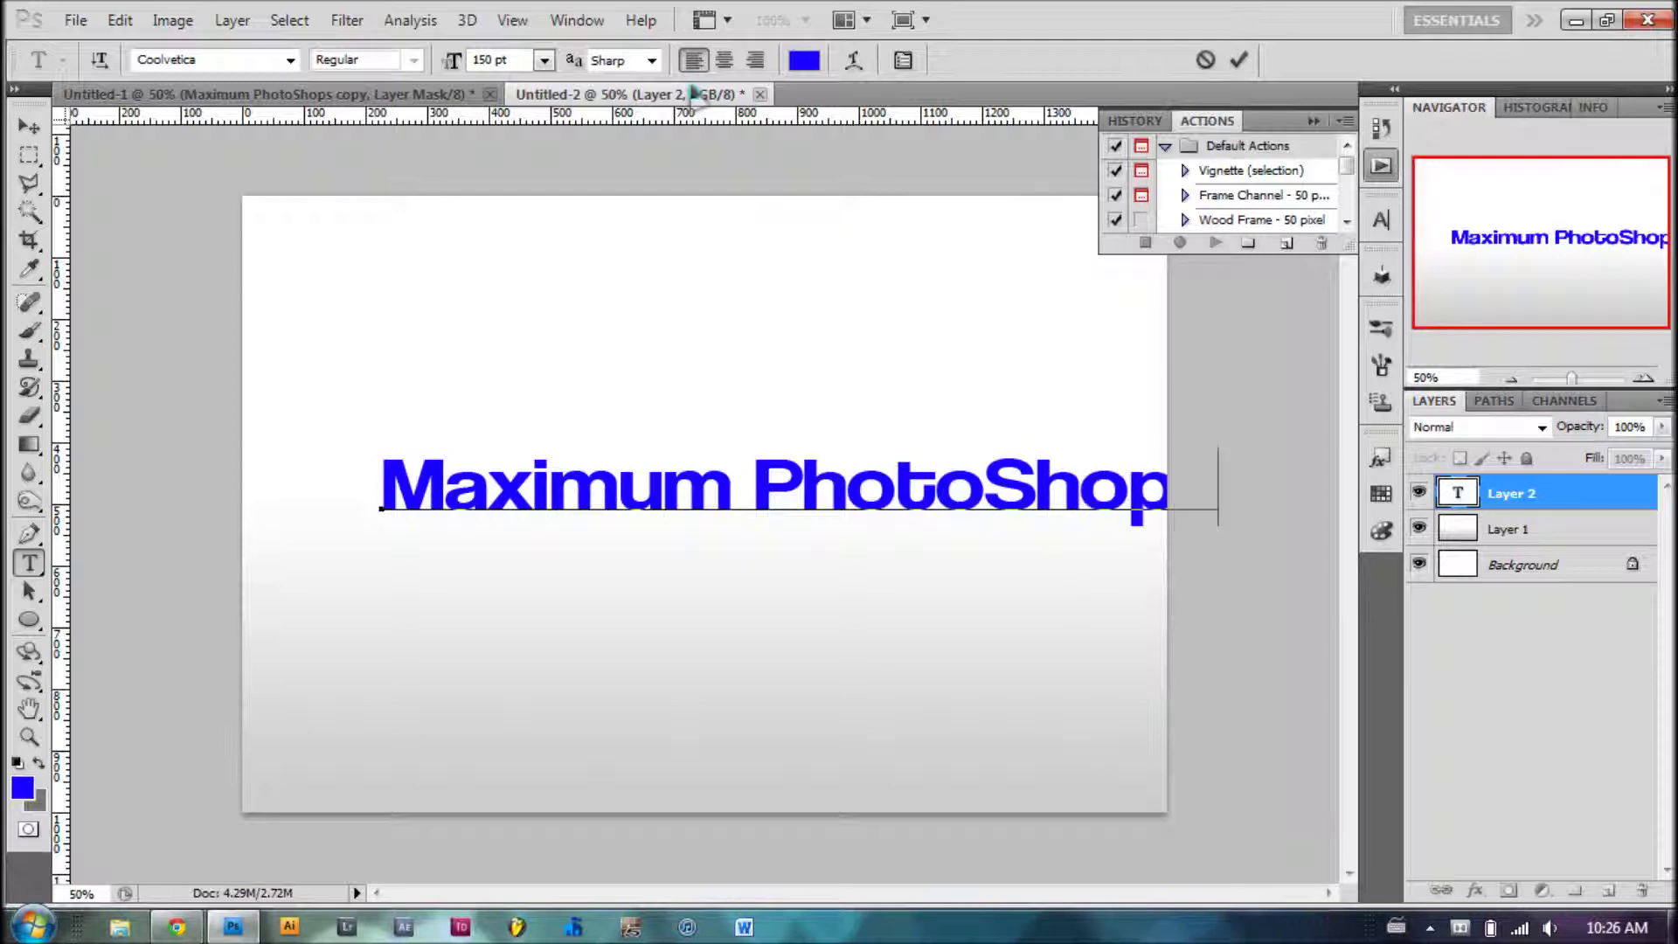
text(s)
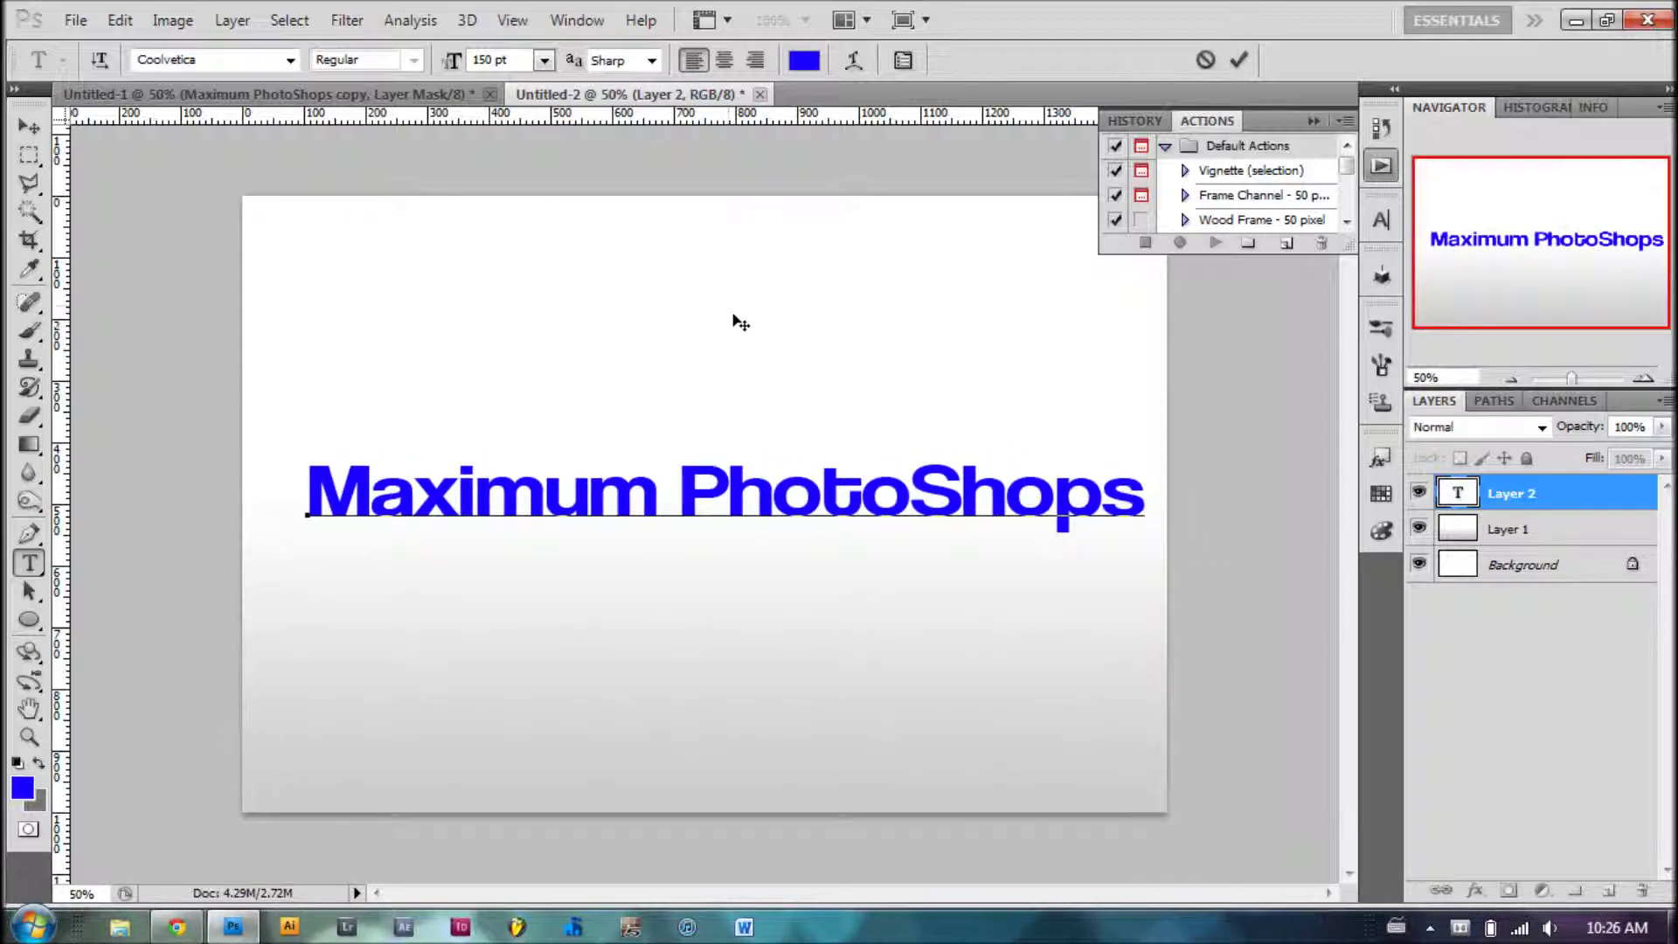
click(1602, 504)
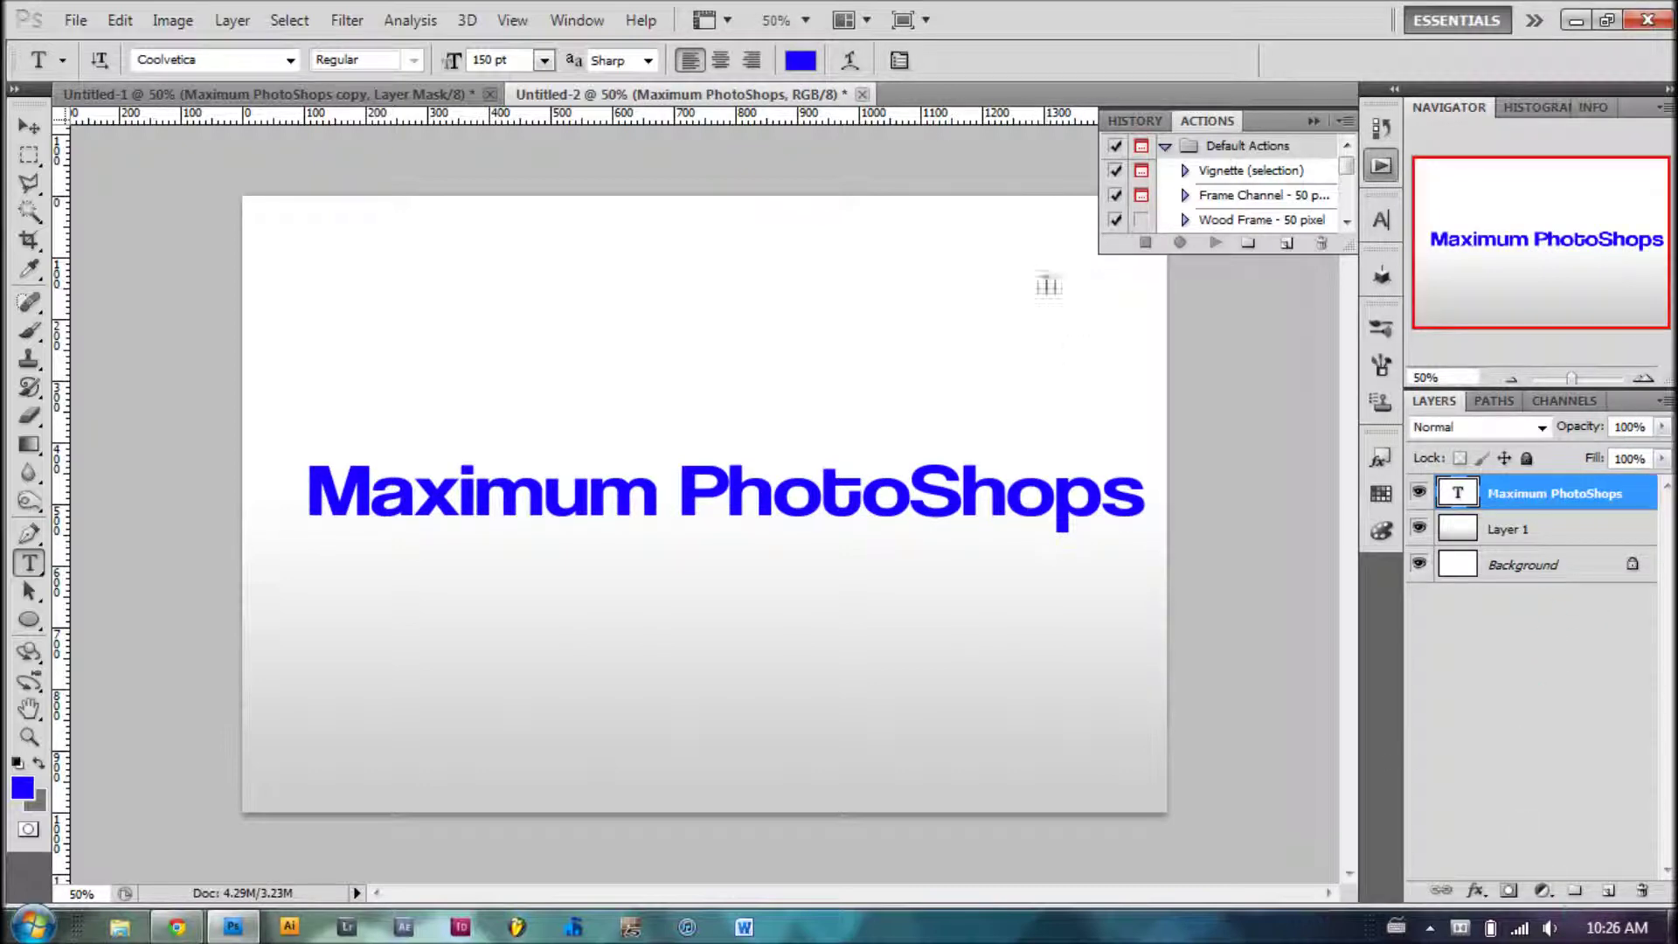
click(29, 127)
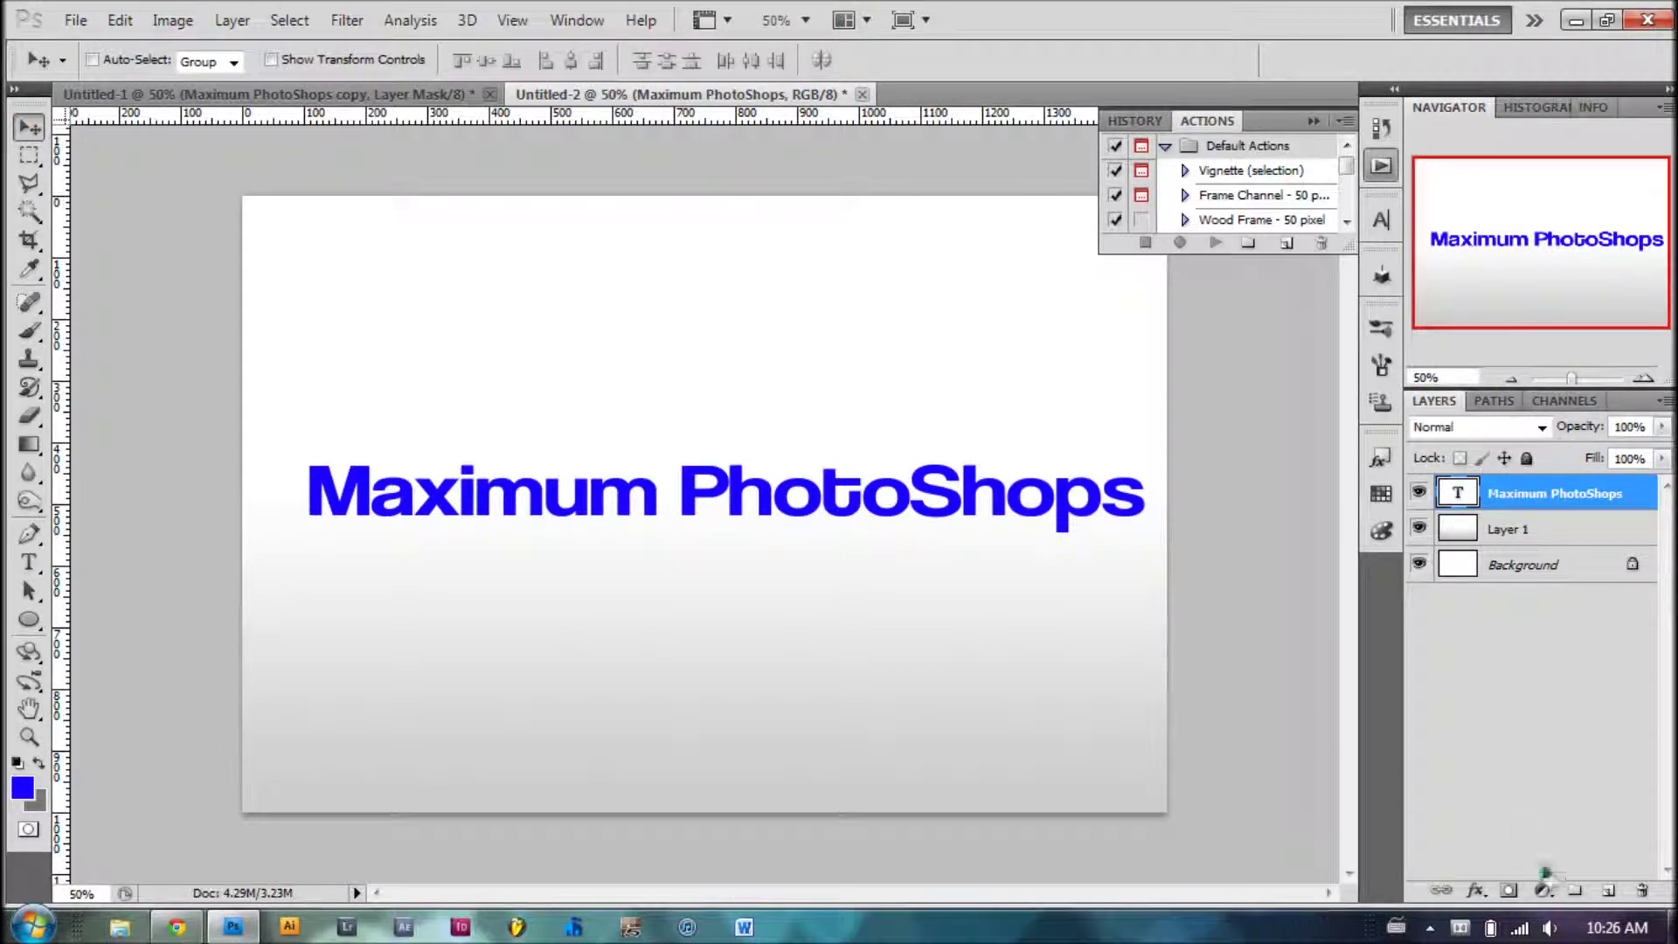
Step: Add an empty layer above the text and set the foreground colour to grey 767676
click(1608, 890)
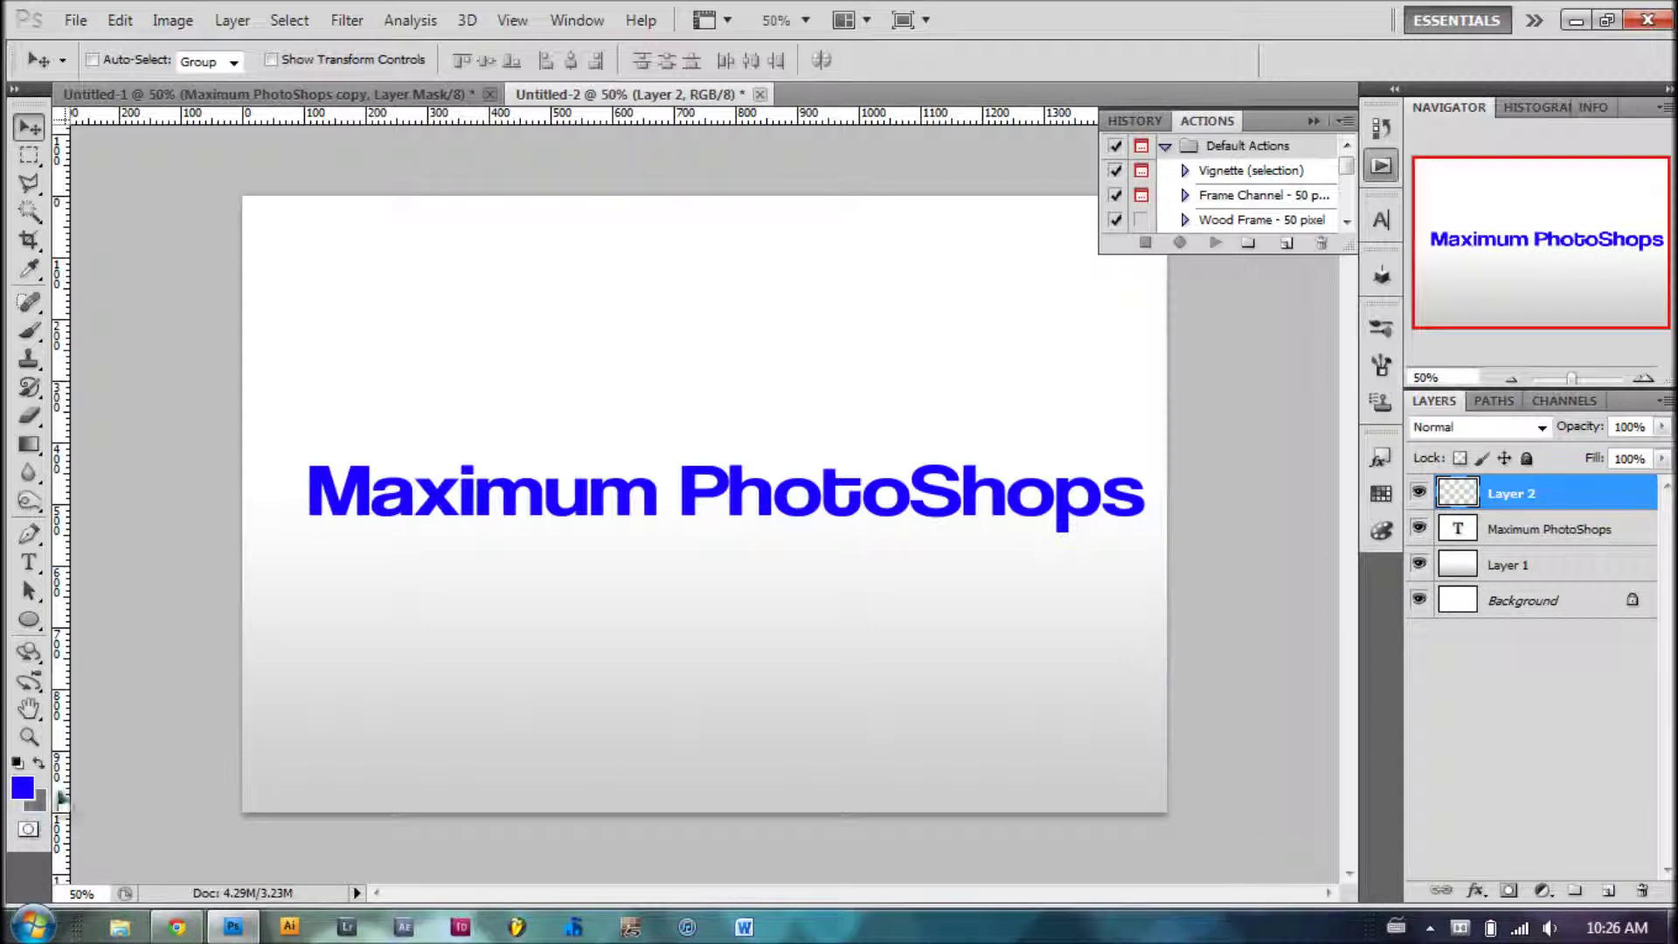
click(39, 763)
click(24, 788)
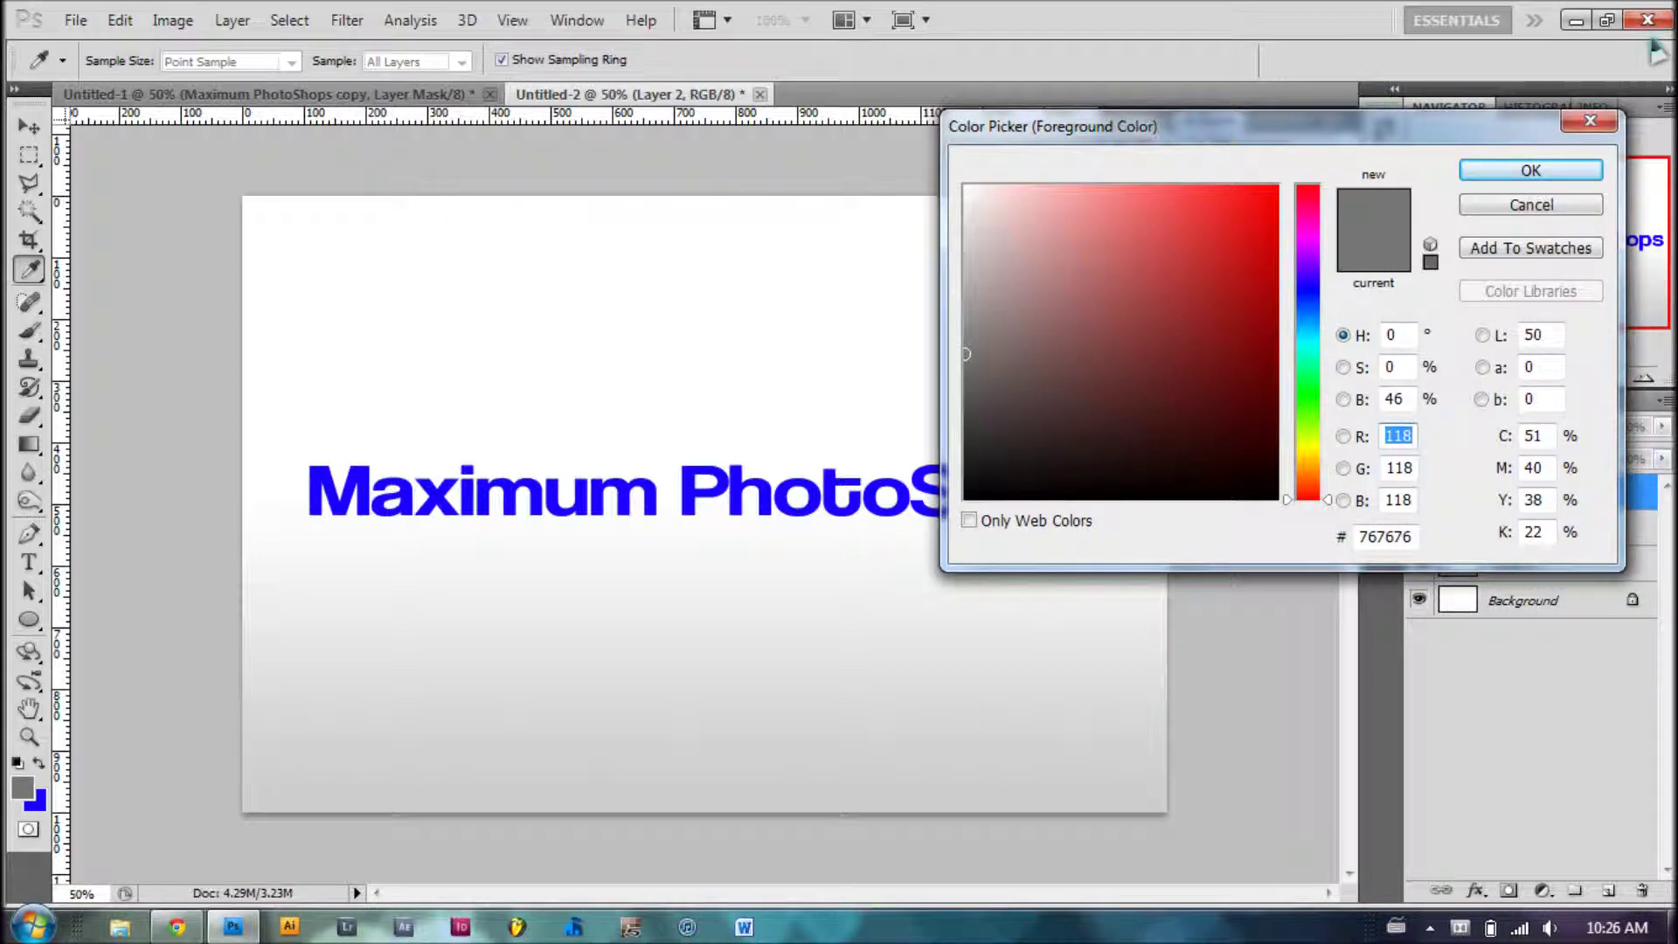
click(1564, 171)
key(v)
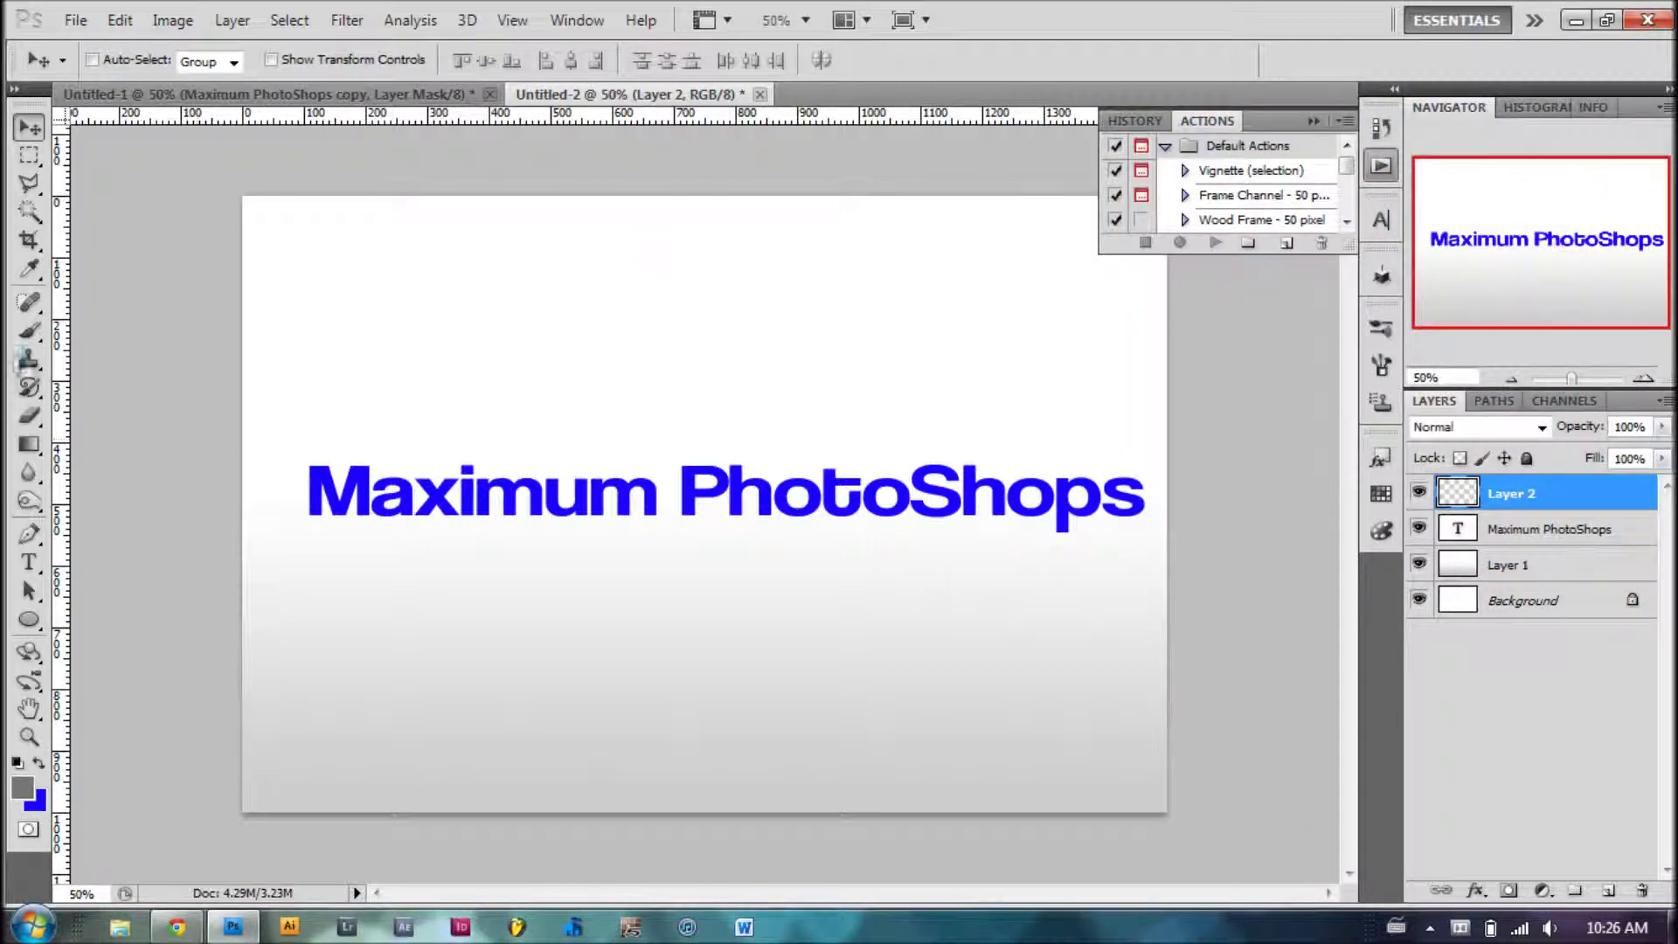
Step: Set the Brush tool to 8 px and zoom in on the text's left end
click(28, 335)
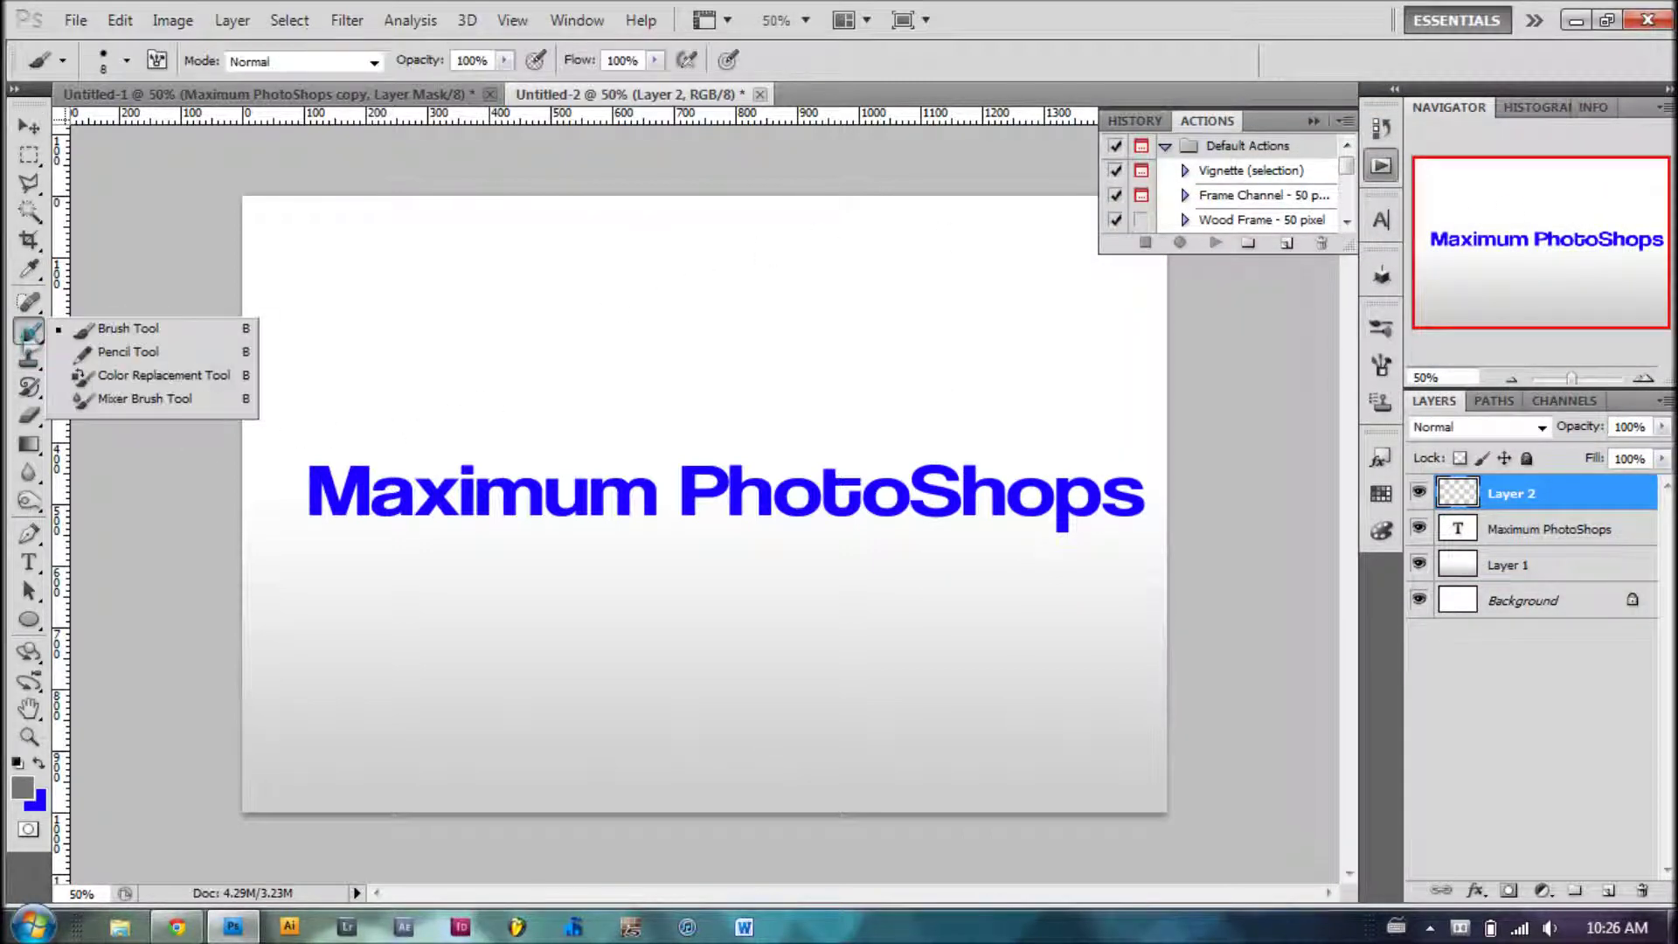
click(128, 63)
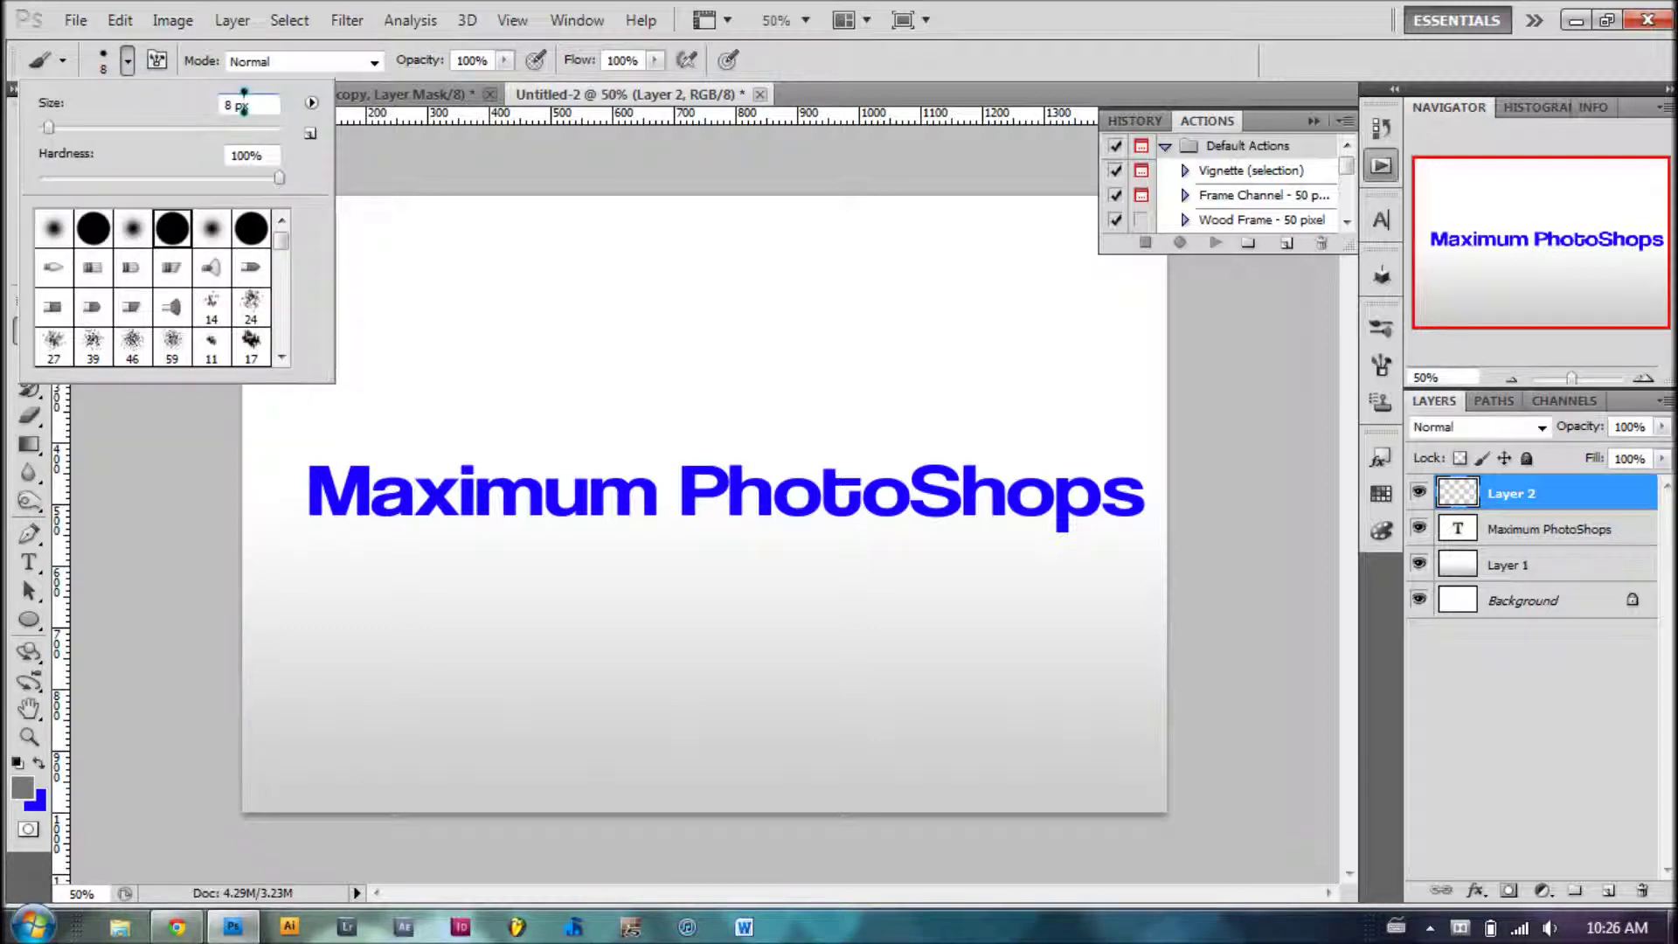
click(129, 72)
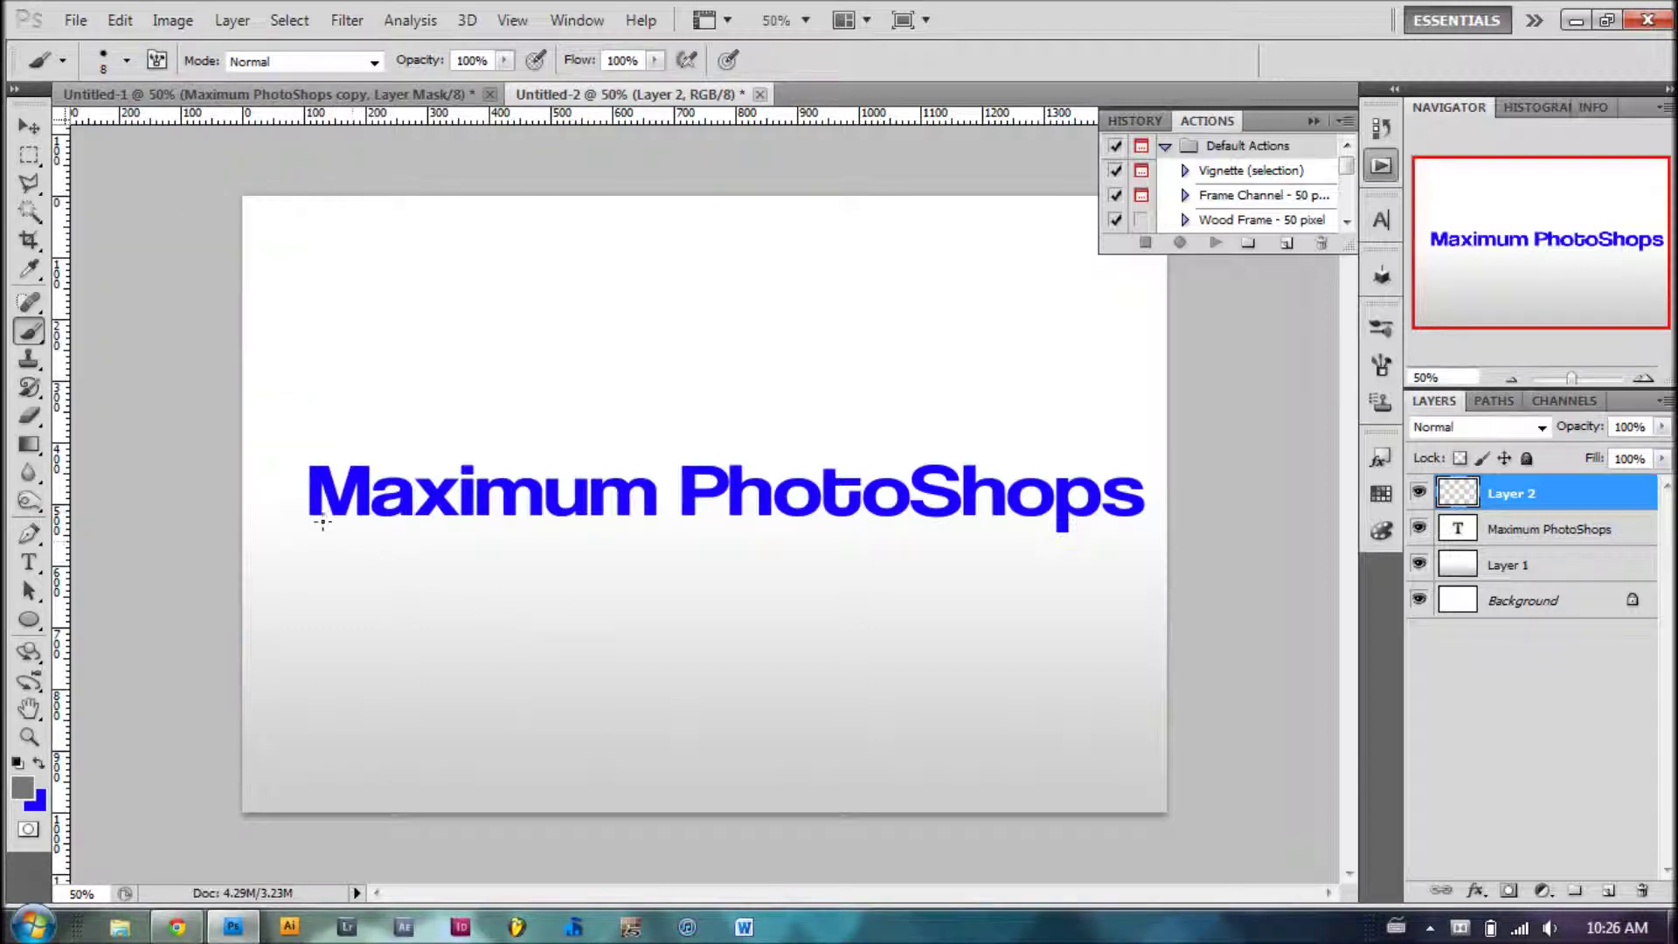
key(ctrl+plus)
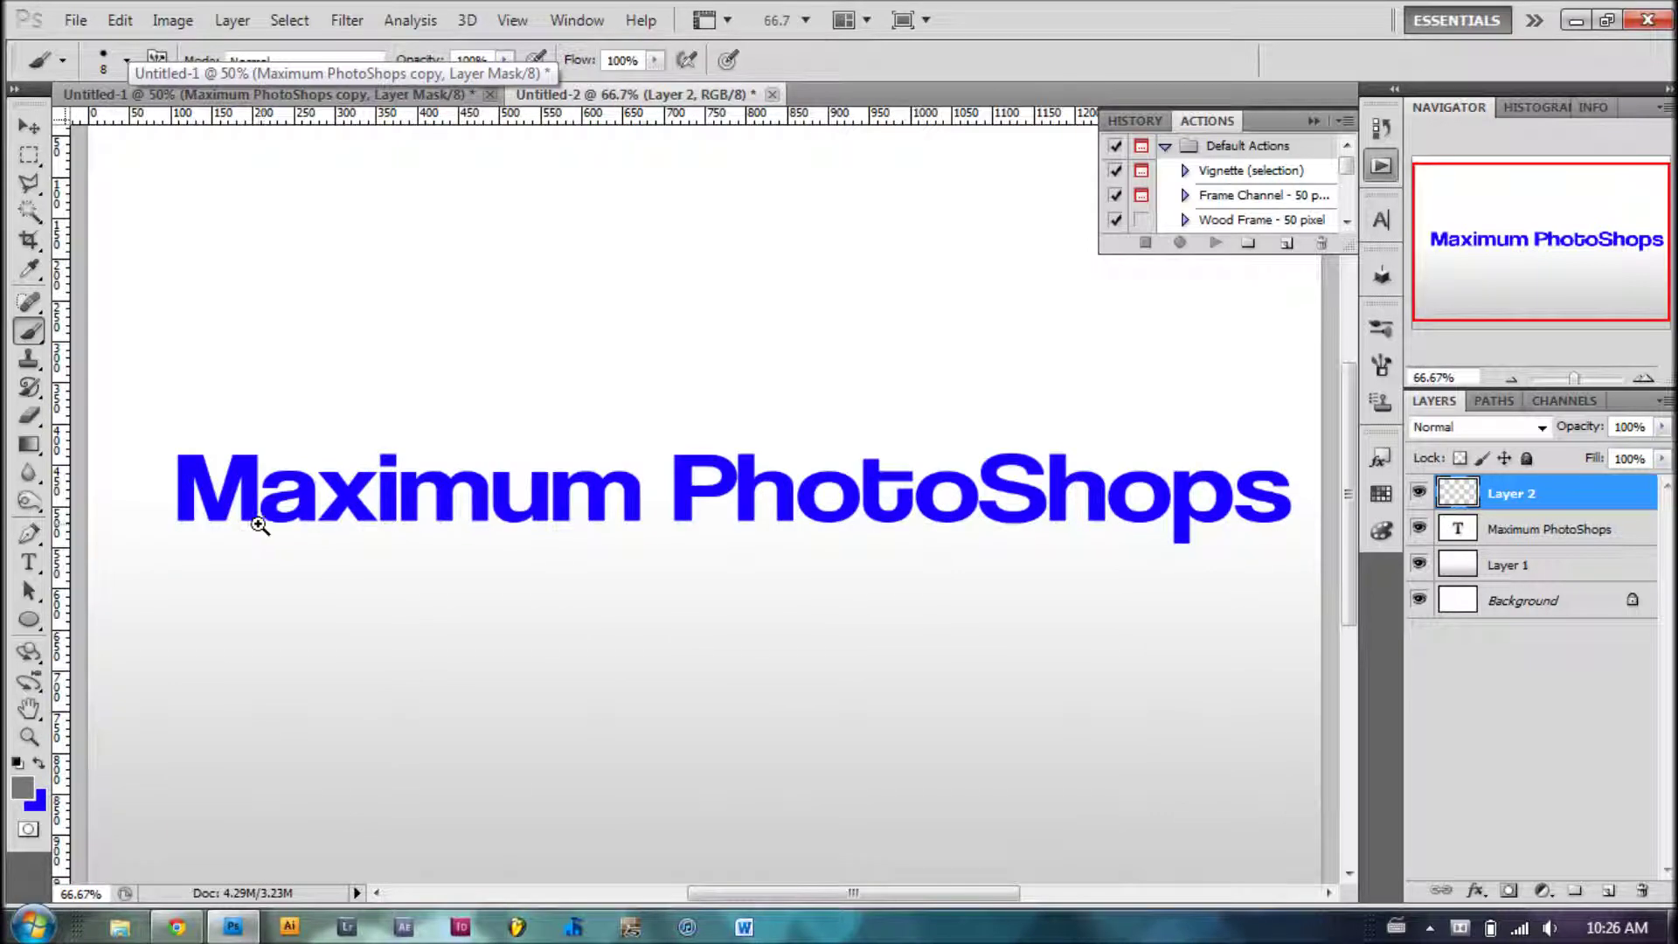
click(155, 507)
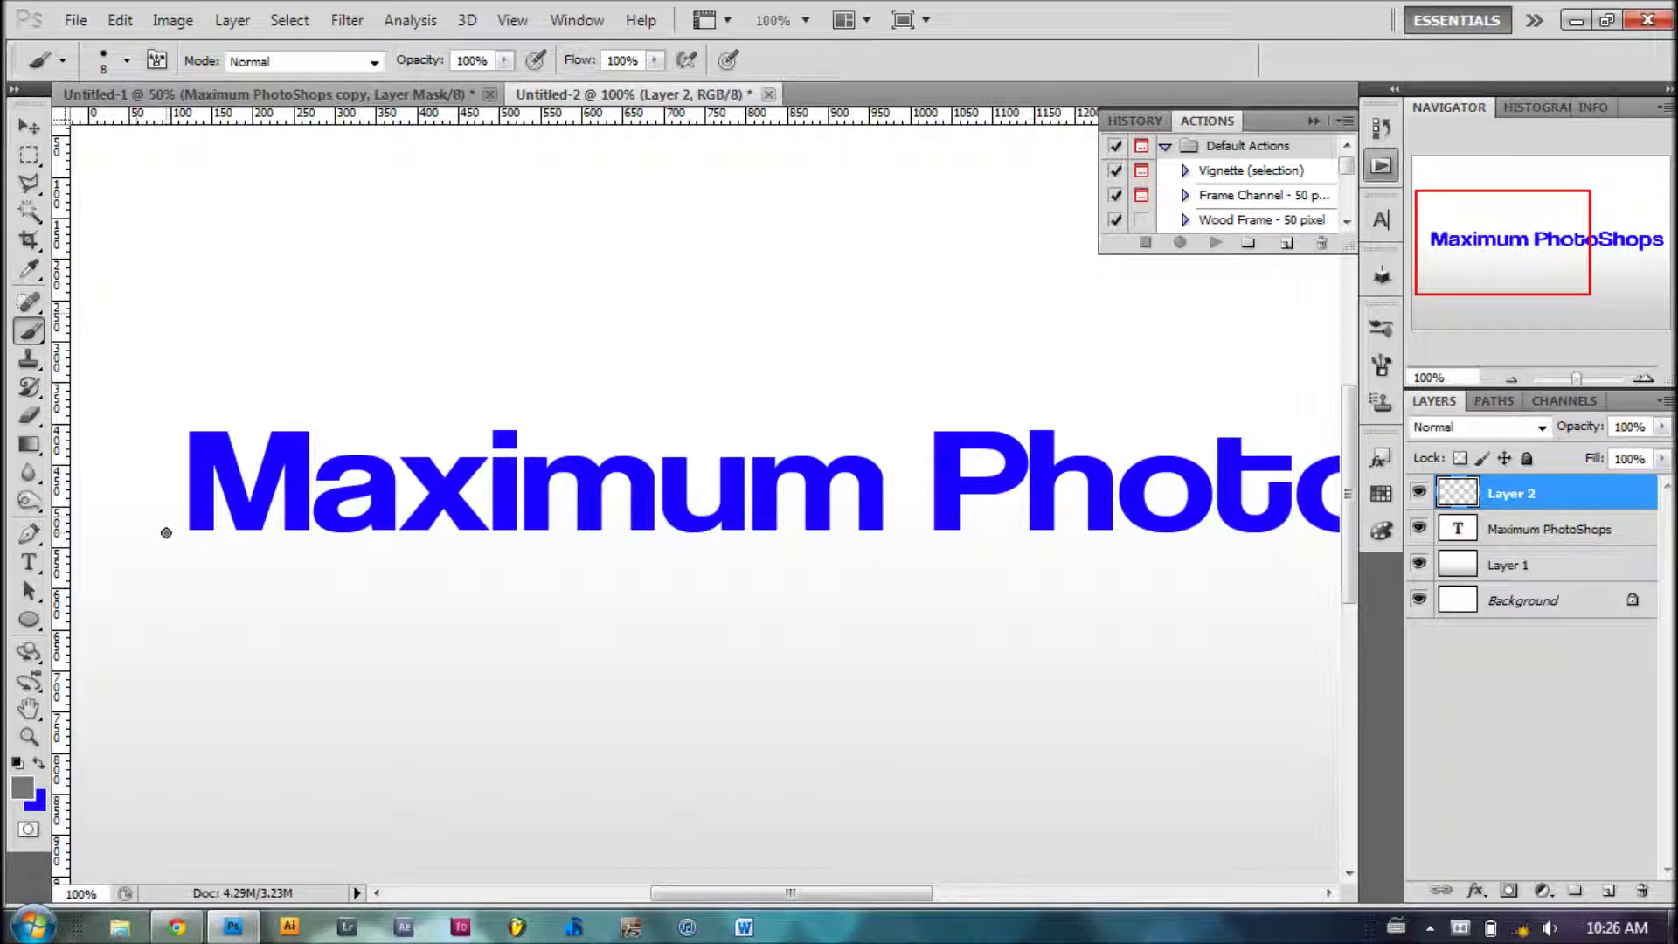
Step: Paint a grey line along the text baseline and erase its overhang past the text
mouse_move(194, 534)
mouse_down()
mouse_move(448, 590)
mouse_move(644, 602)
mouse_move(1338, 536)
mouse_up()
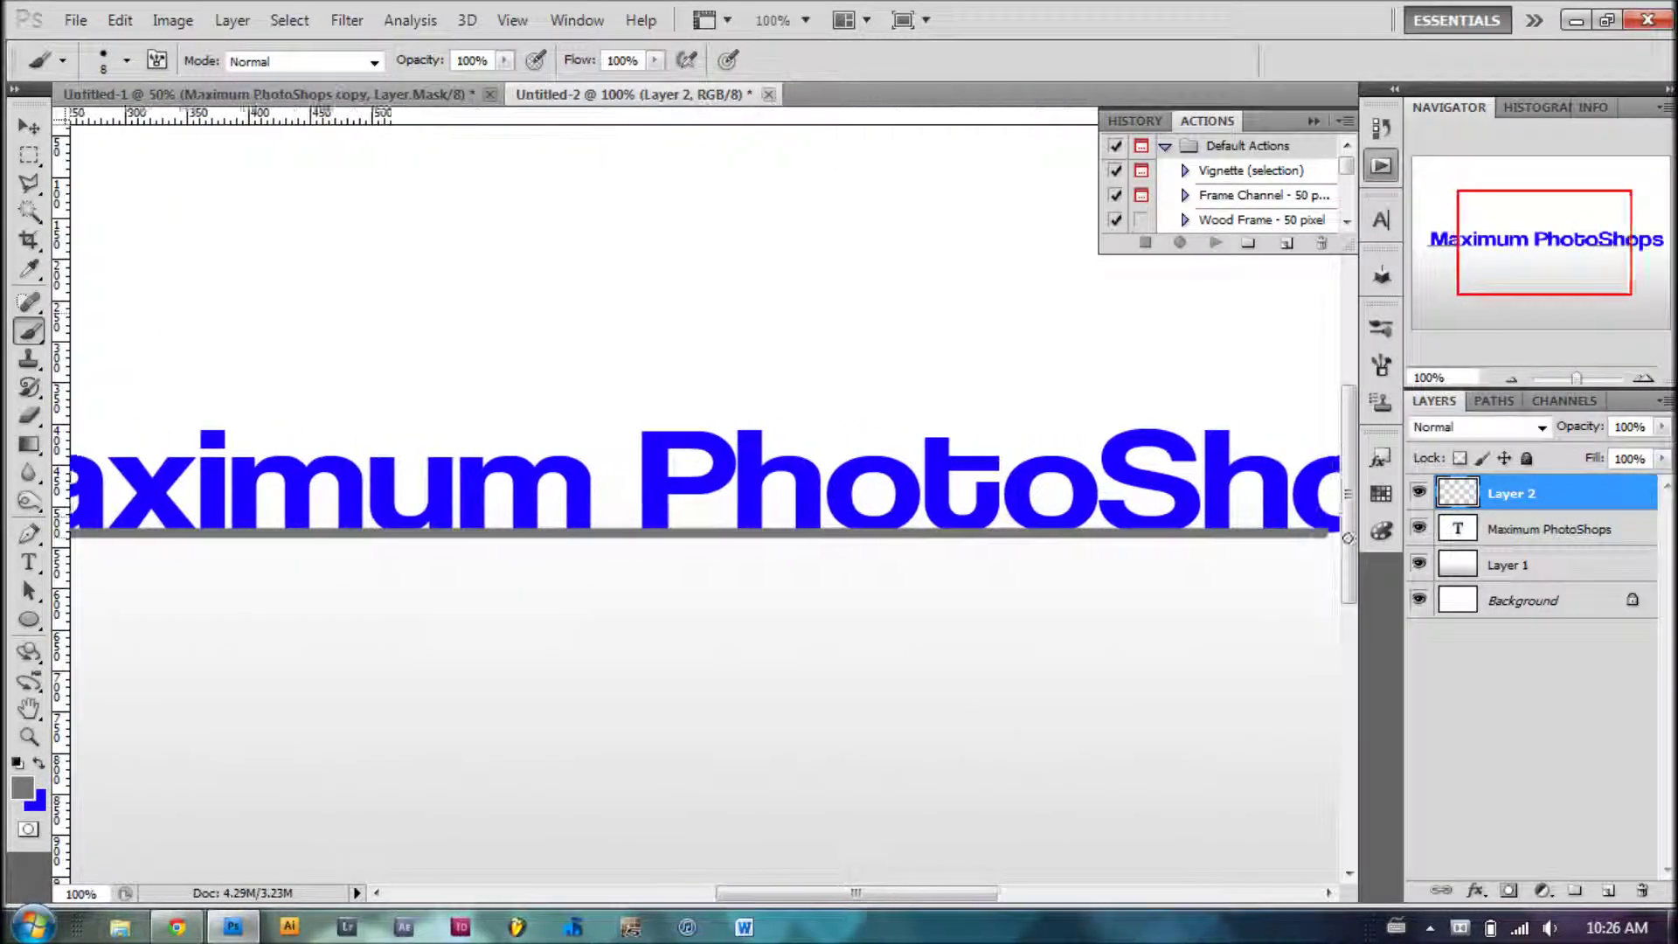
drag(1348, 538, 1254, 542)
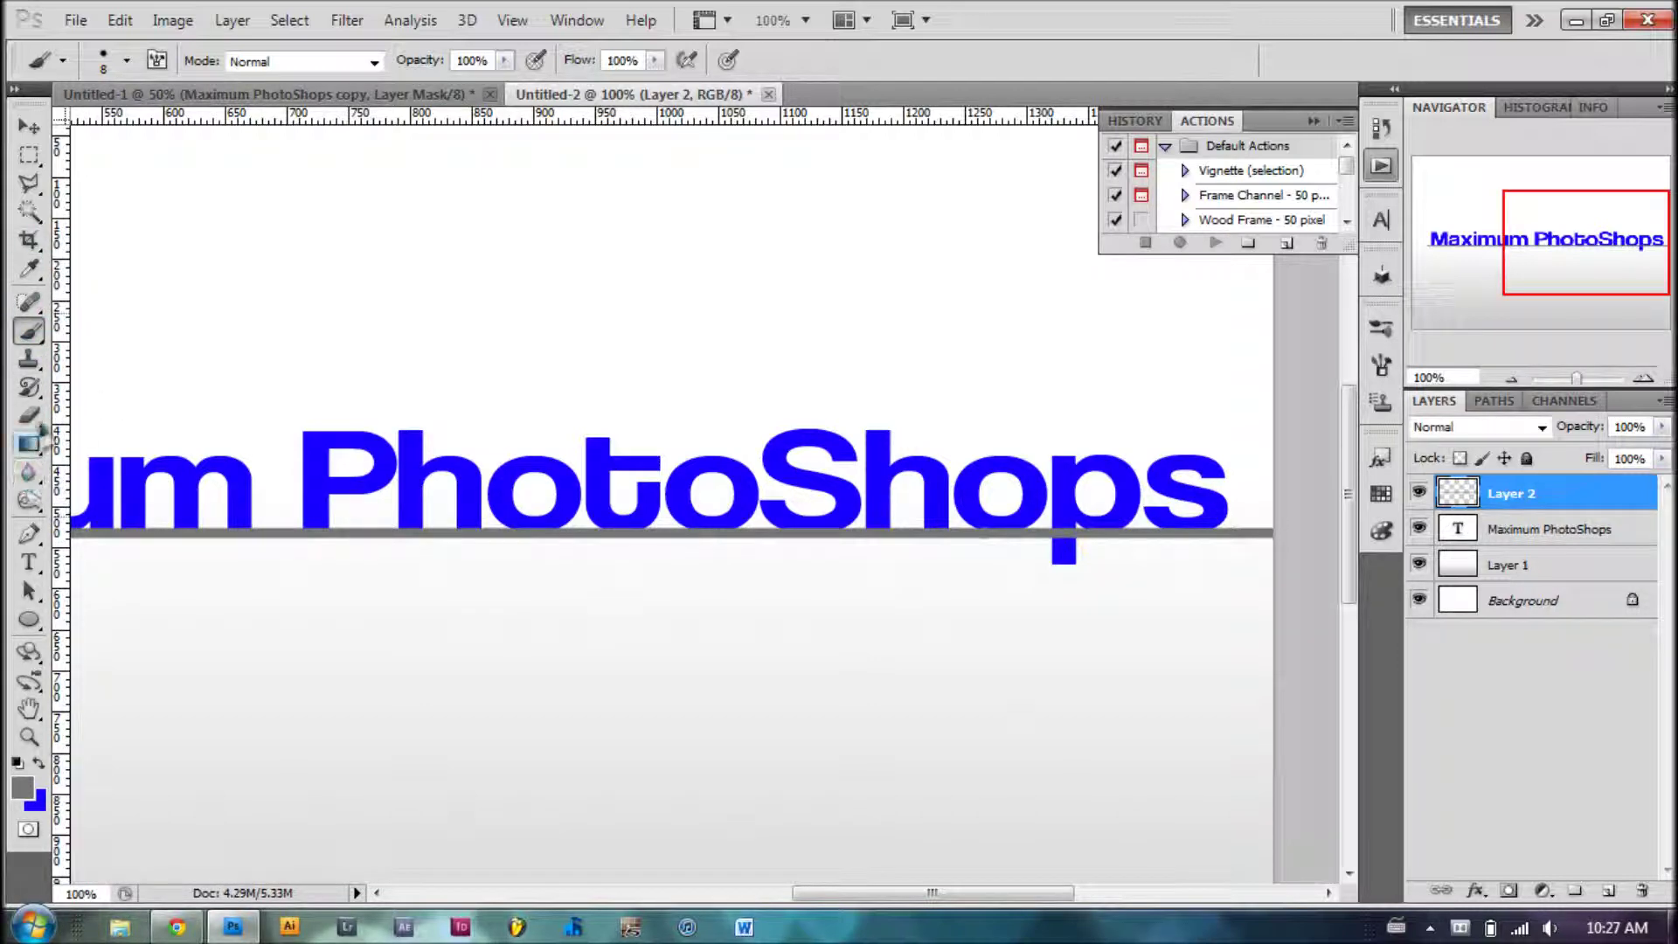
click(28, 416)
click(1262, 520)
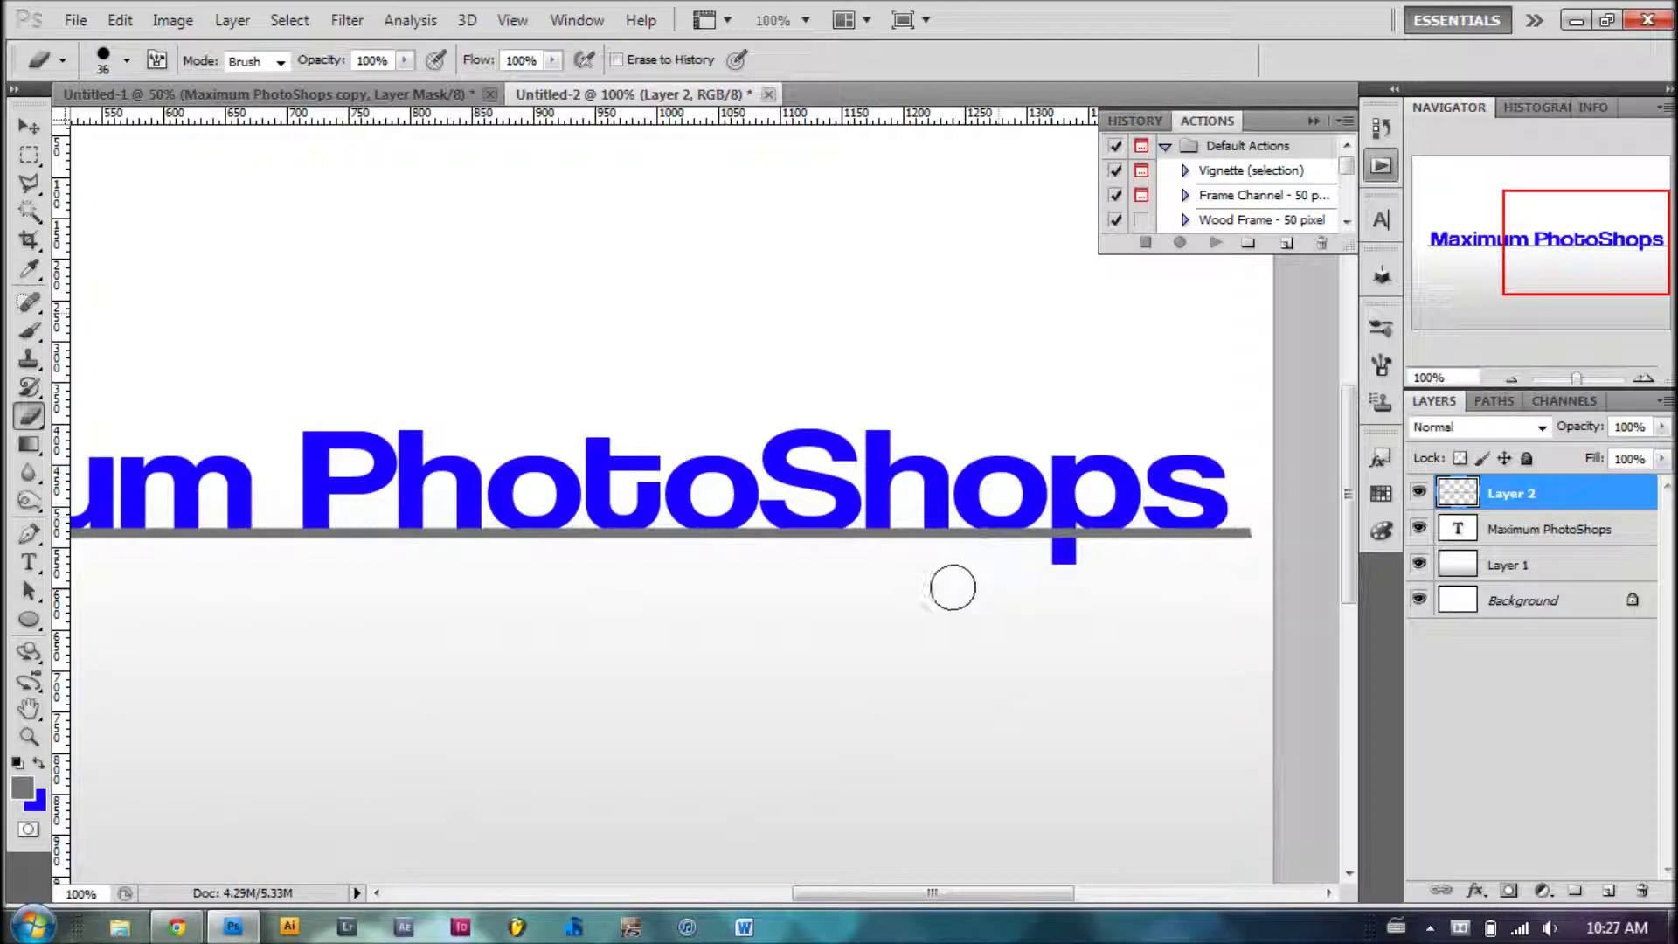
key(ctrl+minus)
key(ctrl+minus)
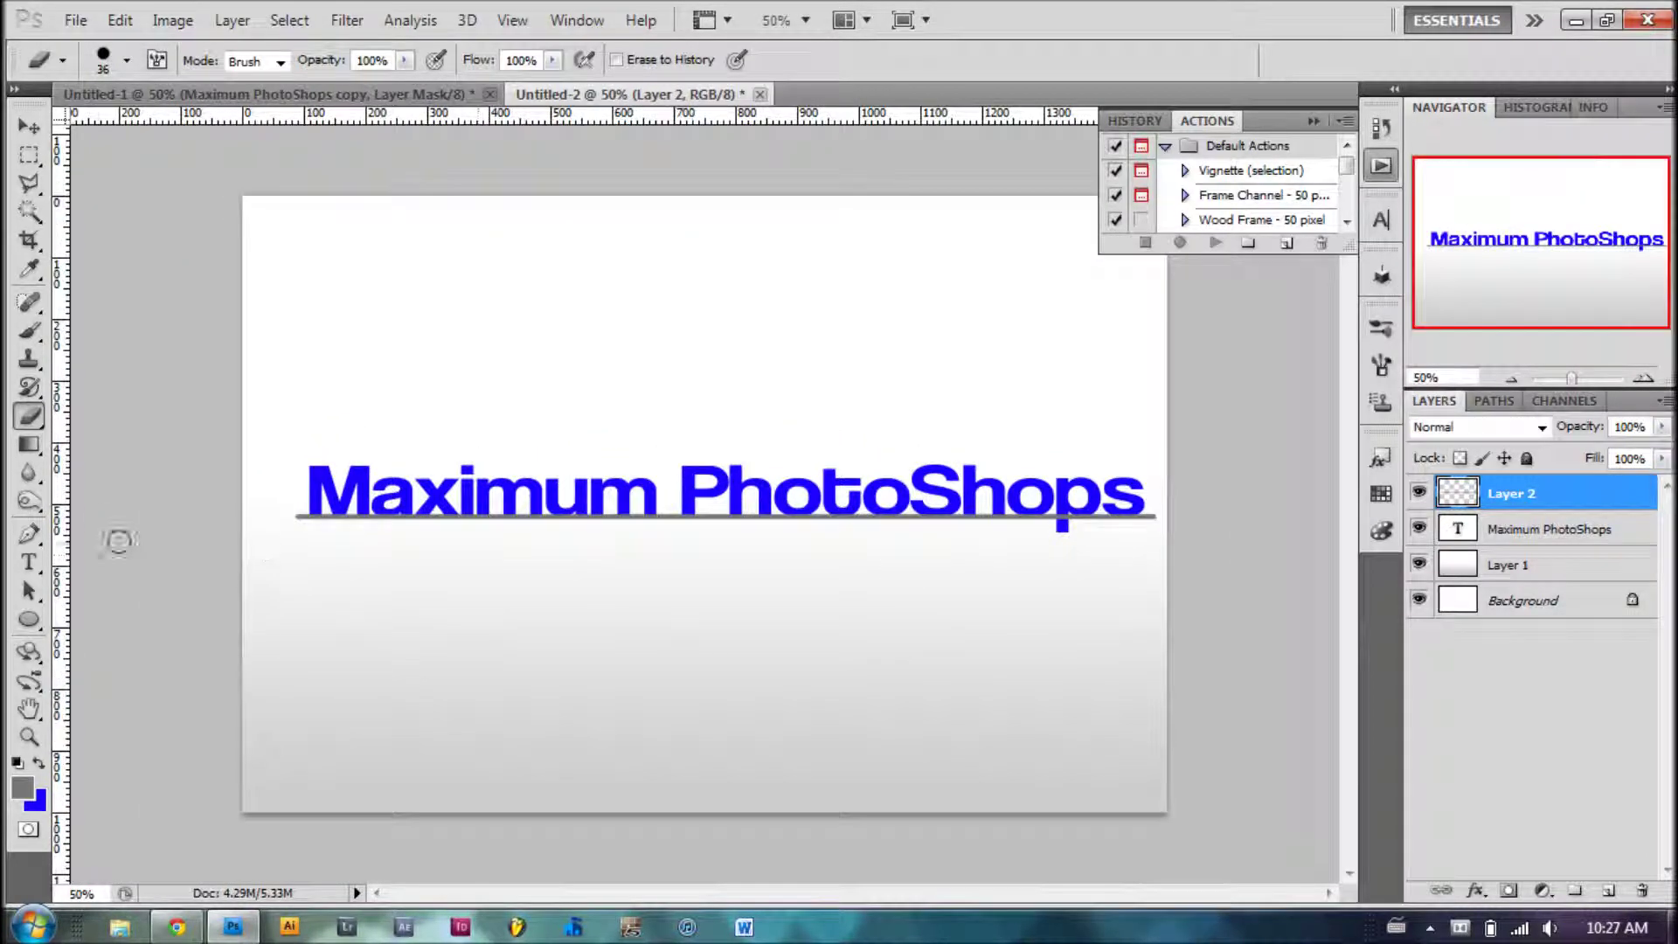
Step: Set the Blur tool's brush size to 200 px
click(29, 472)
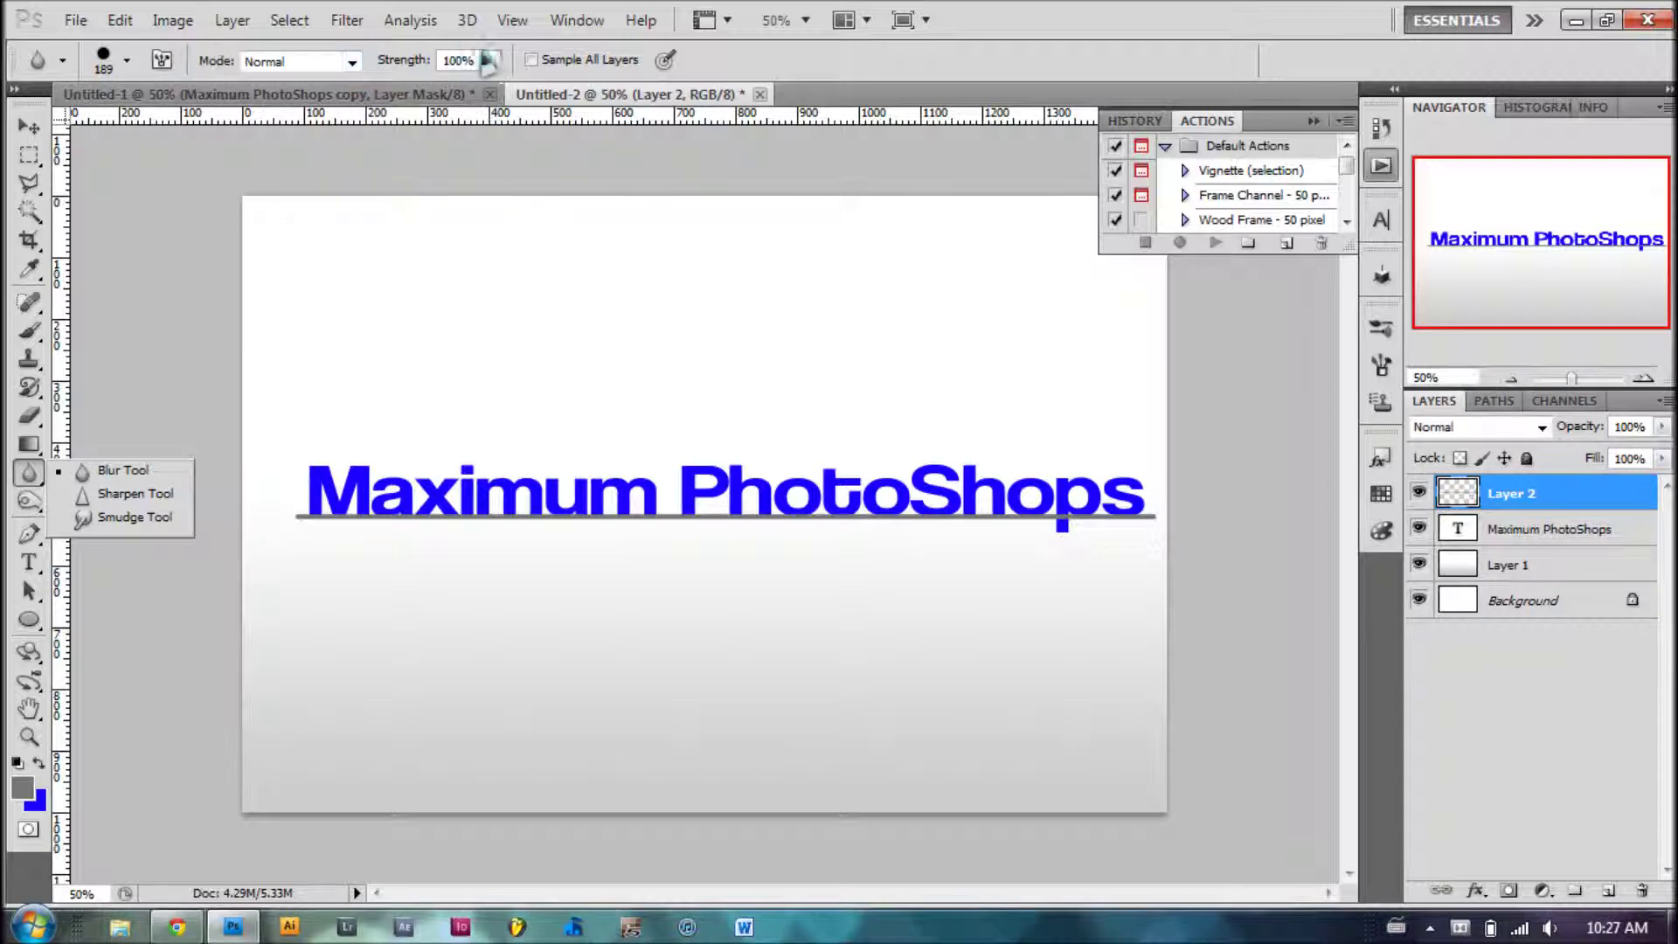
click(127, 63)
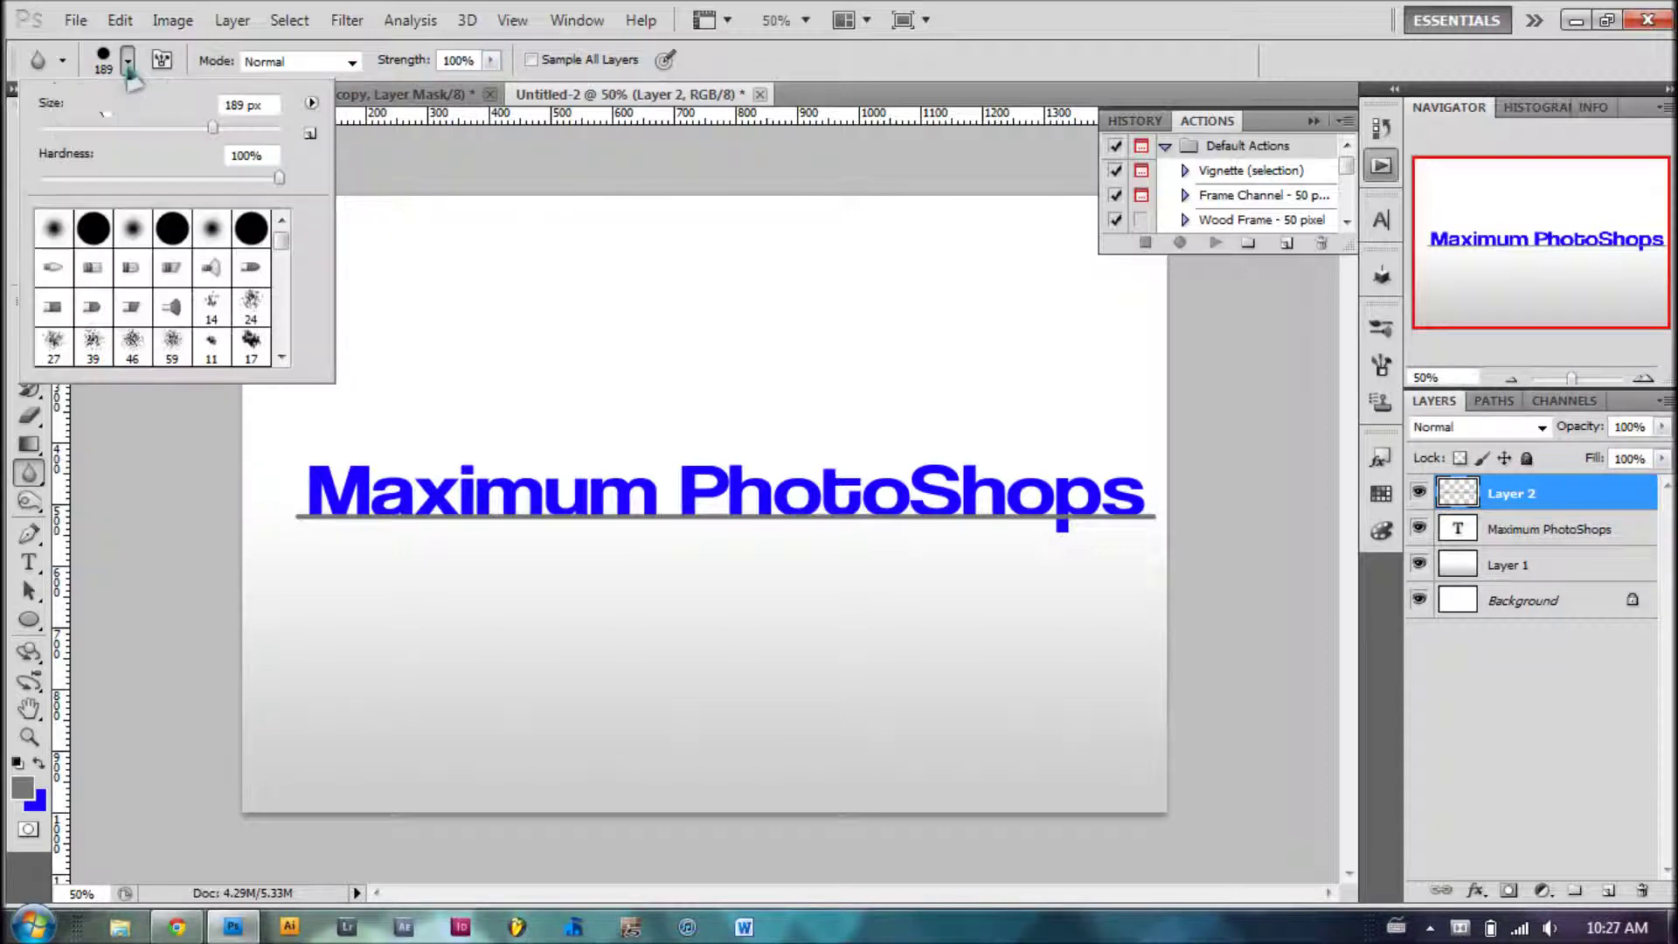
click(234, 105)
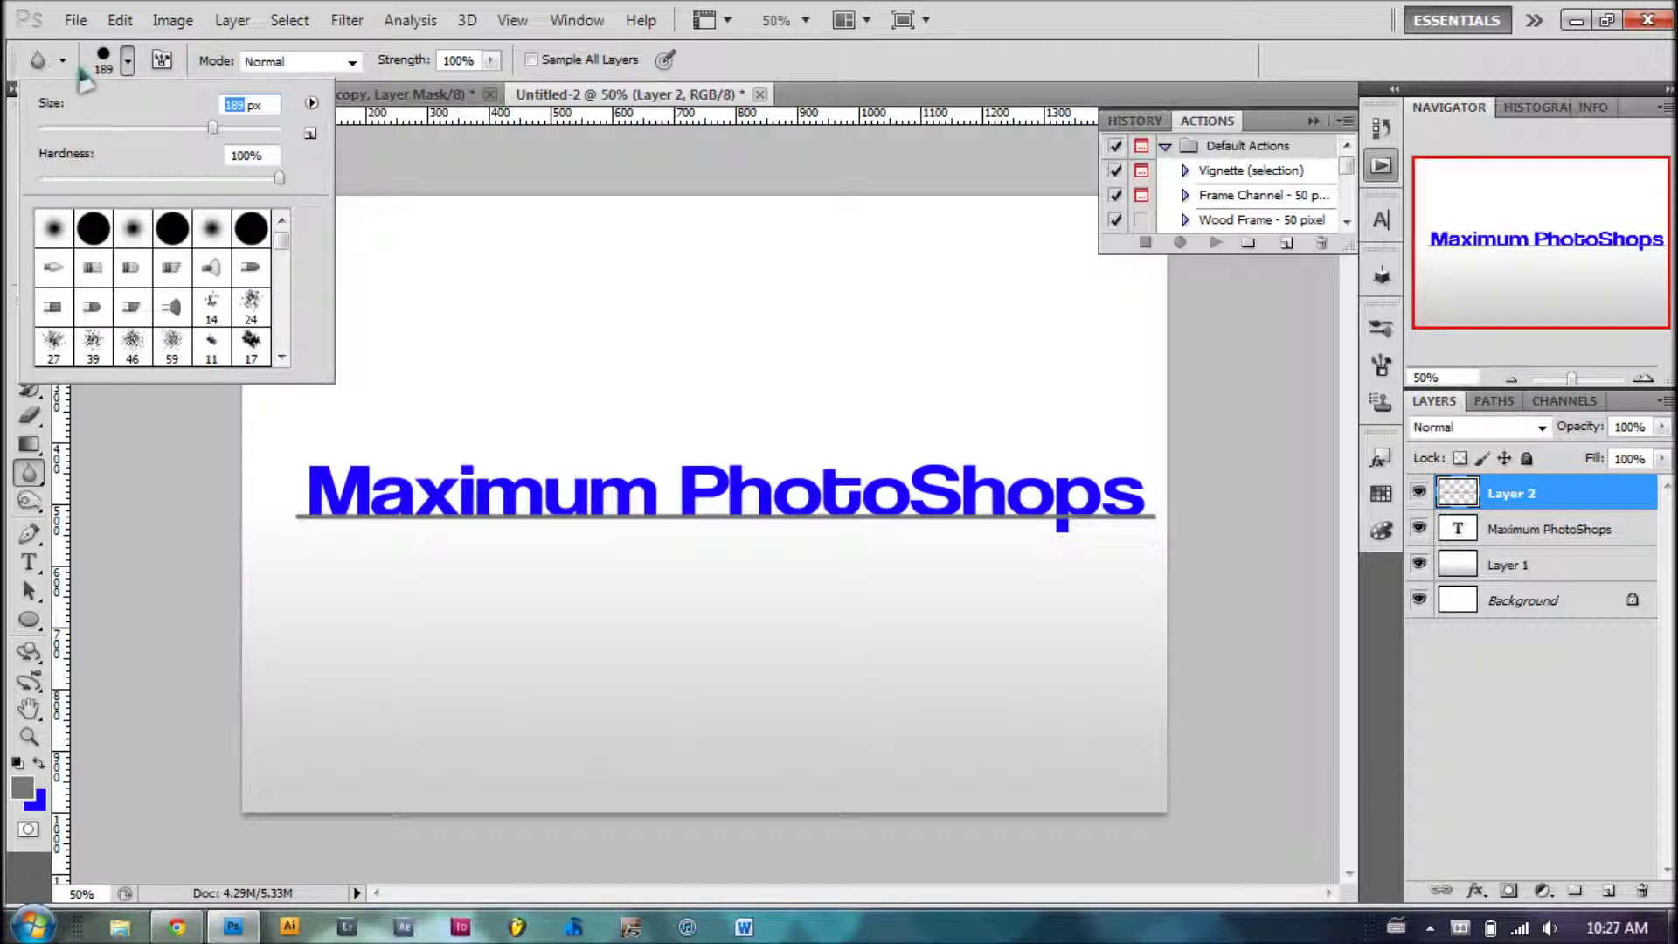
text(200)
key(Return)
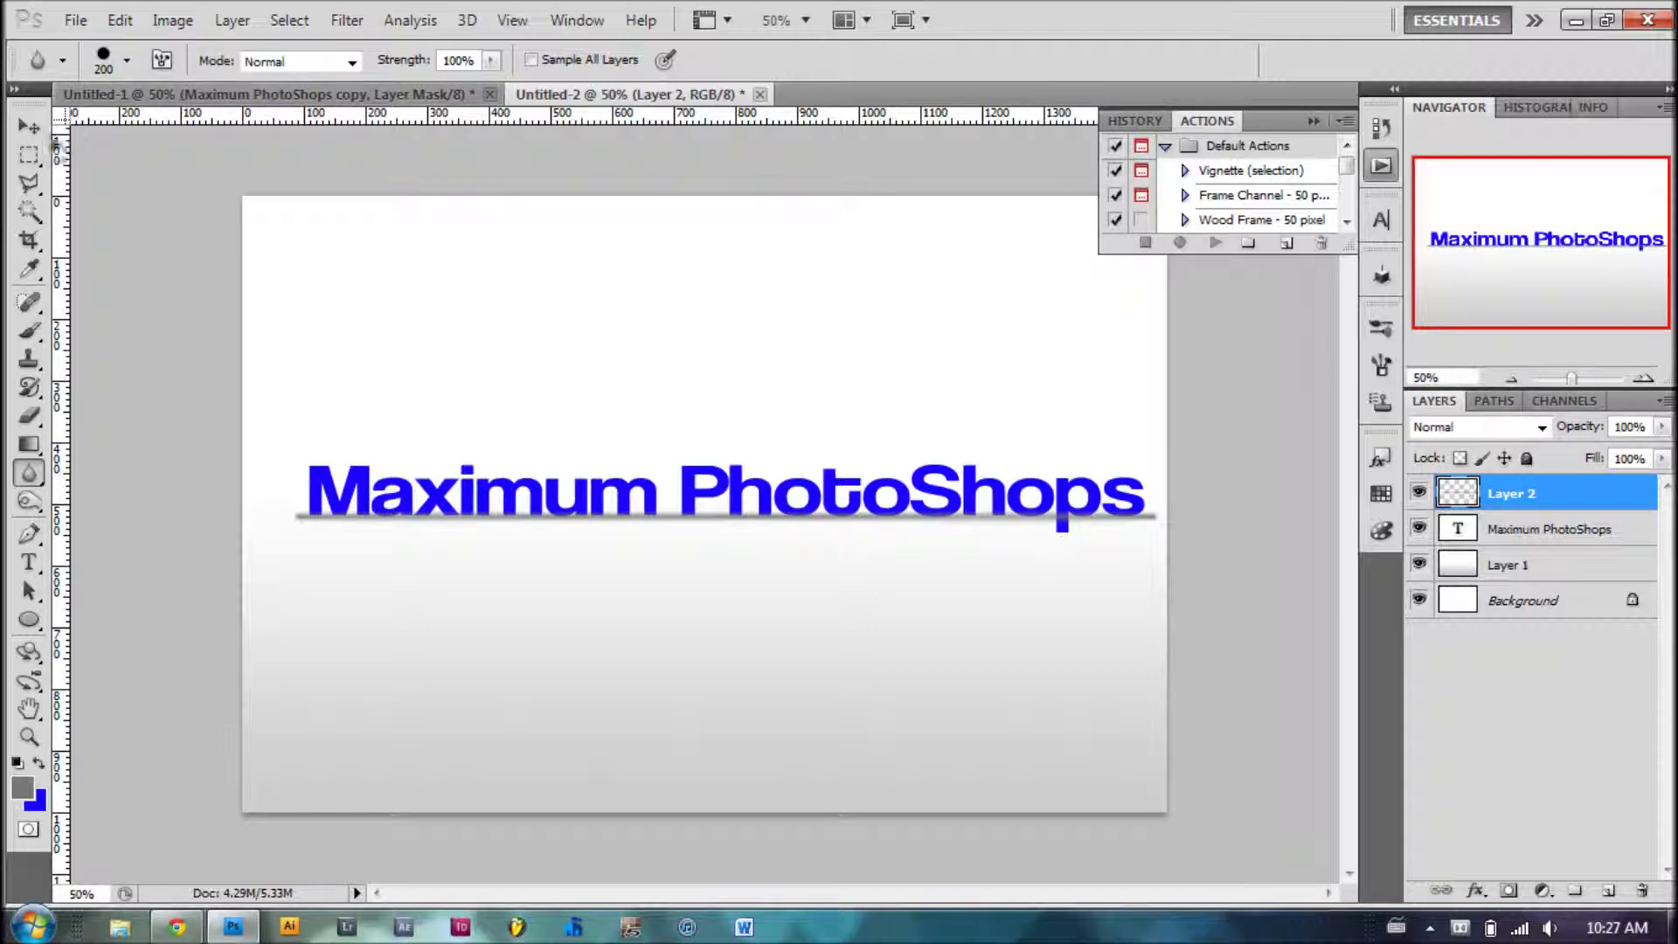
Step: Set the grey underline layer (Layer 2) to 80% opacity
click(29, 129)
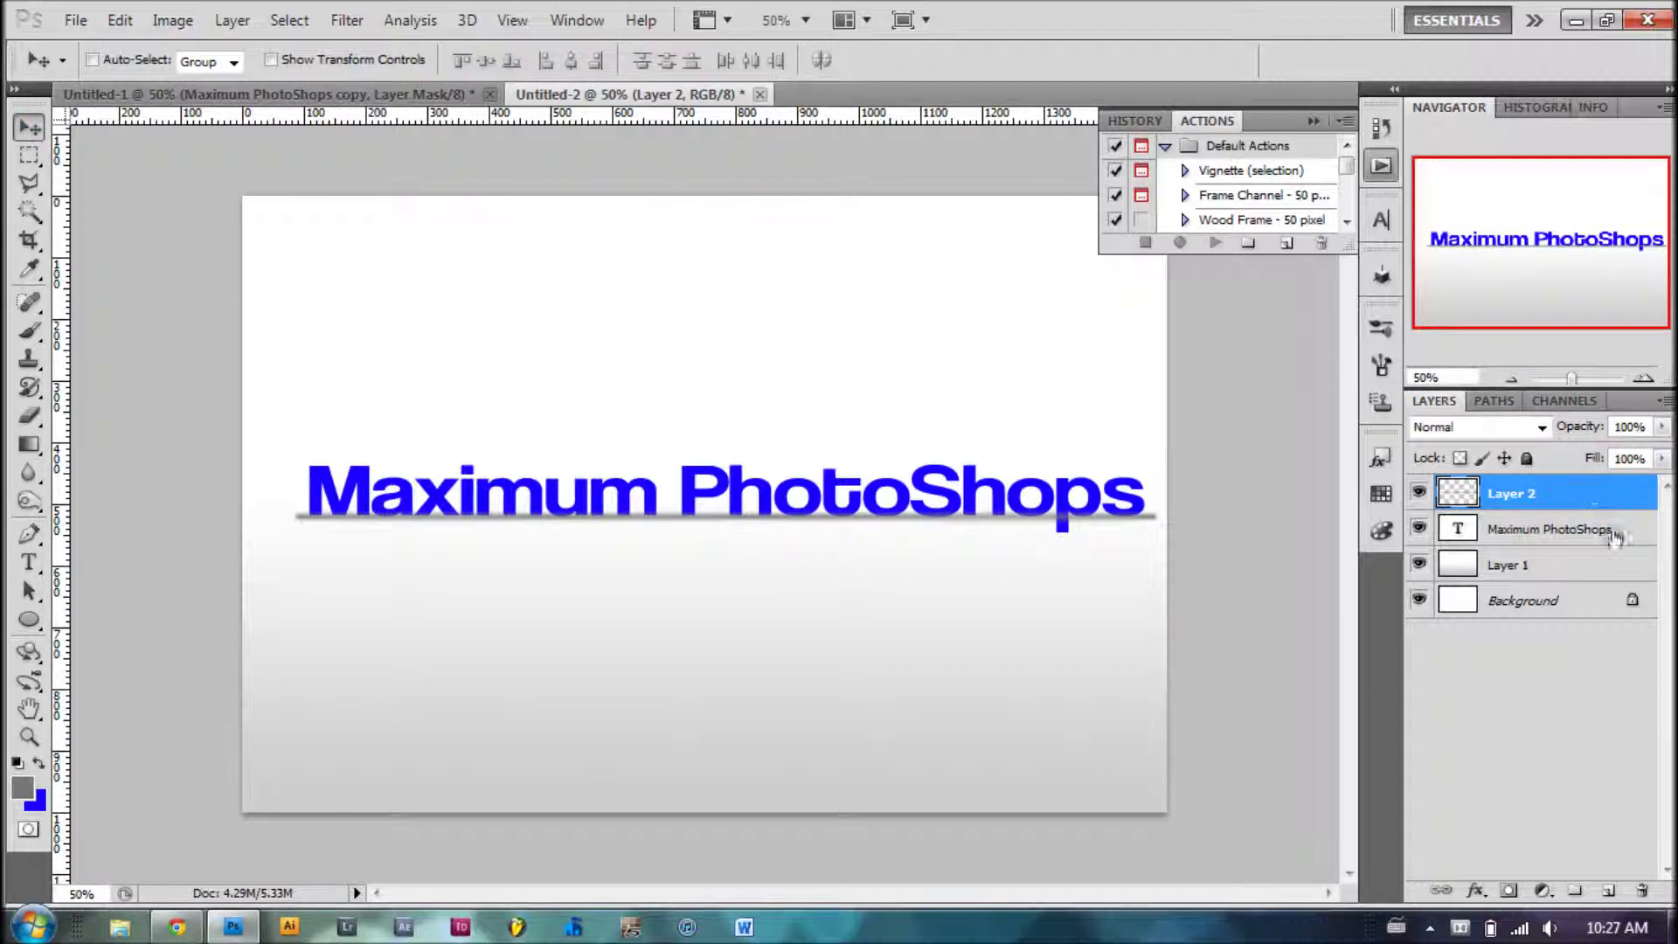
click(1661, 427)
mouse_move(1659, 455)
mouse_down()
mouse_move(1612, 463)
mouse_move(1650, 467)
mouse_move(1634, 452)
mouse_up()
click(1618, 427)
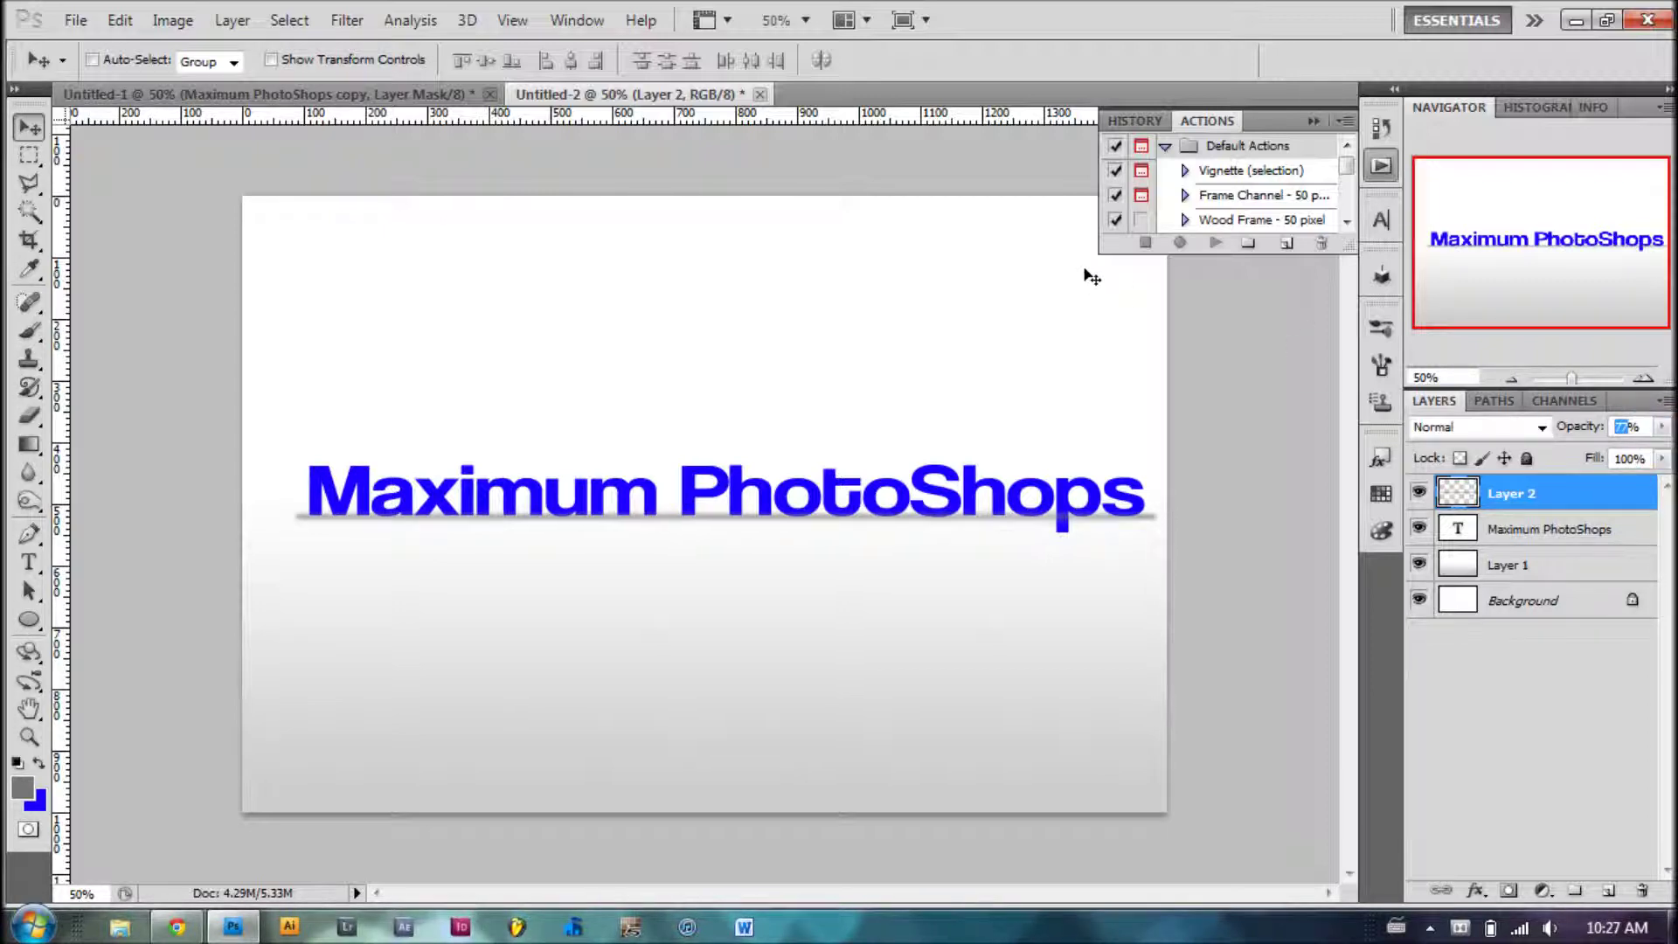
text(80)
click(1509, 531)
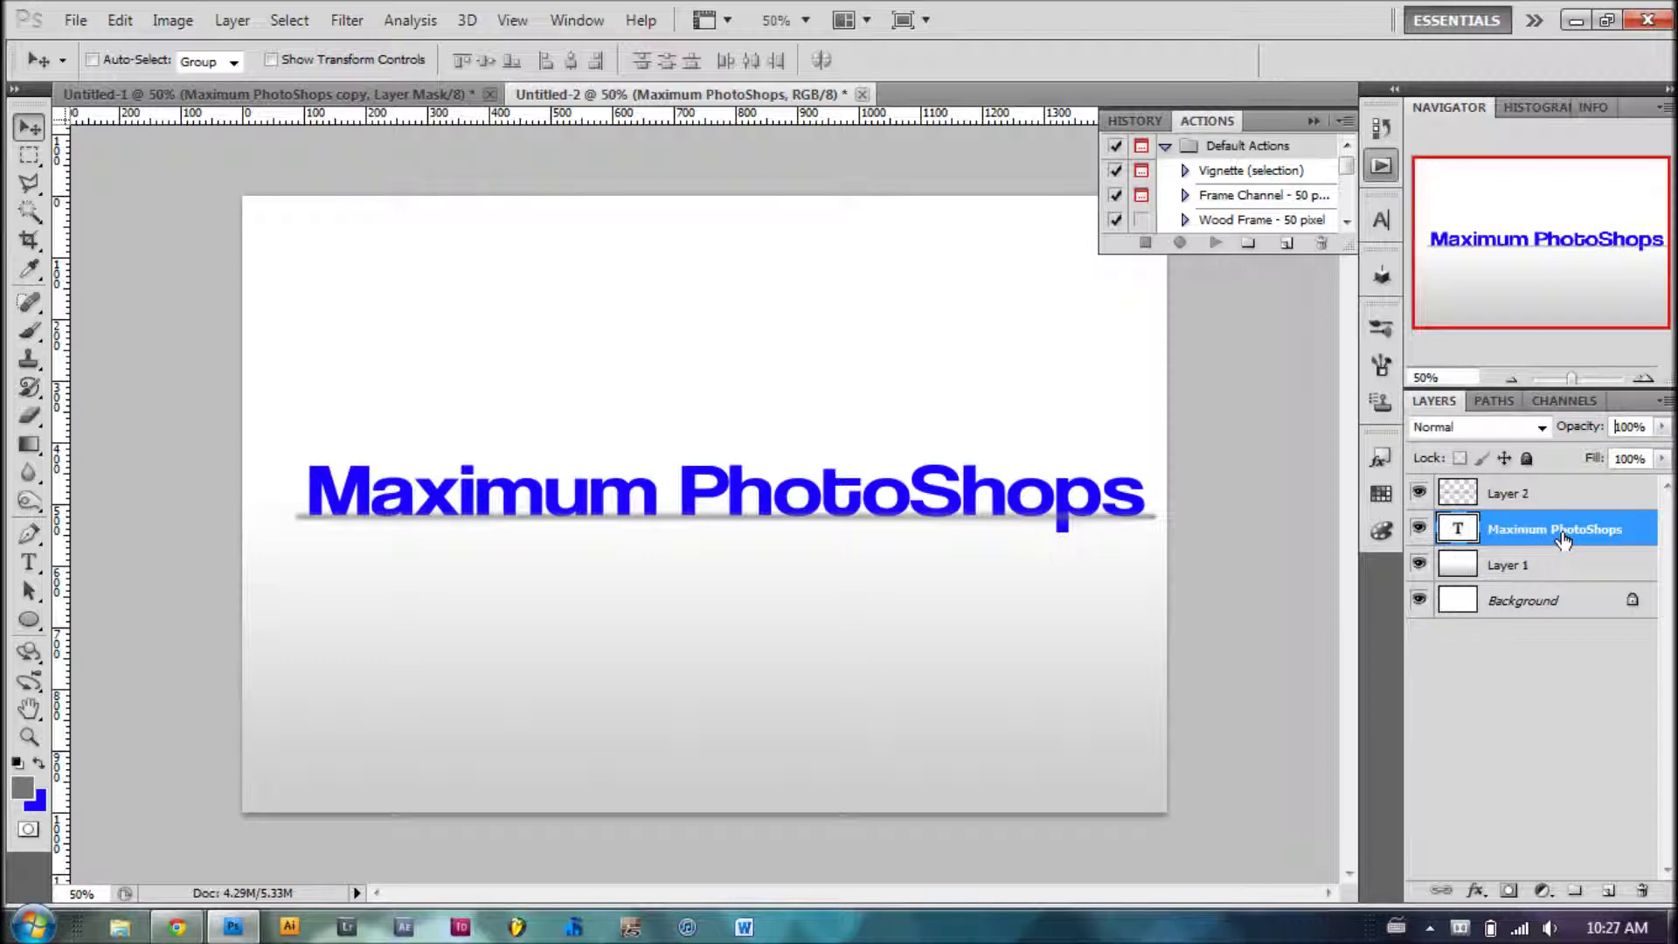
Step: Duplicate the Maximum PhotoShops text layer and move the copy just below the original
key(ctrl+j)
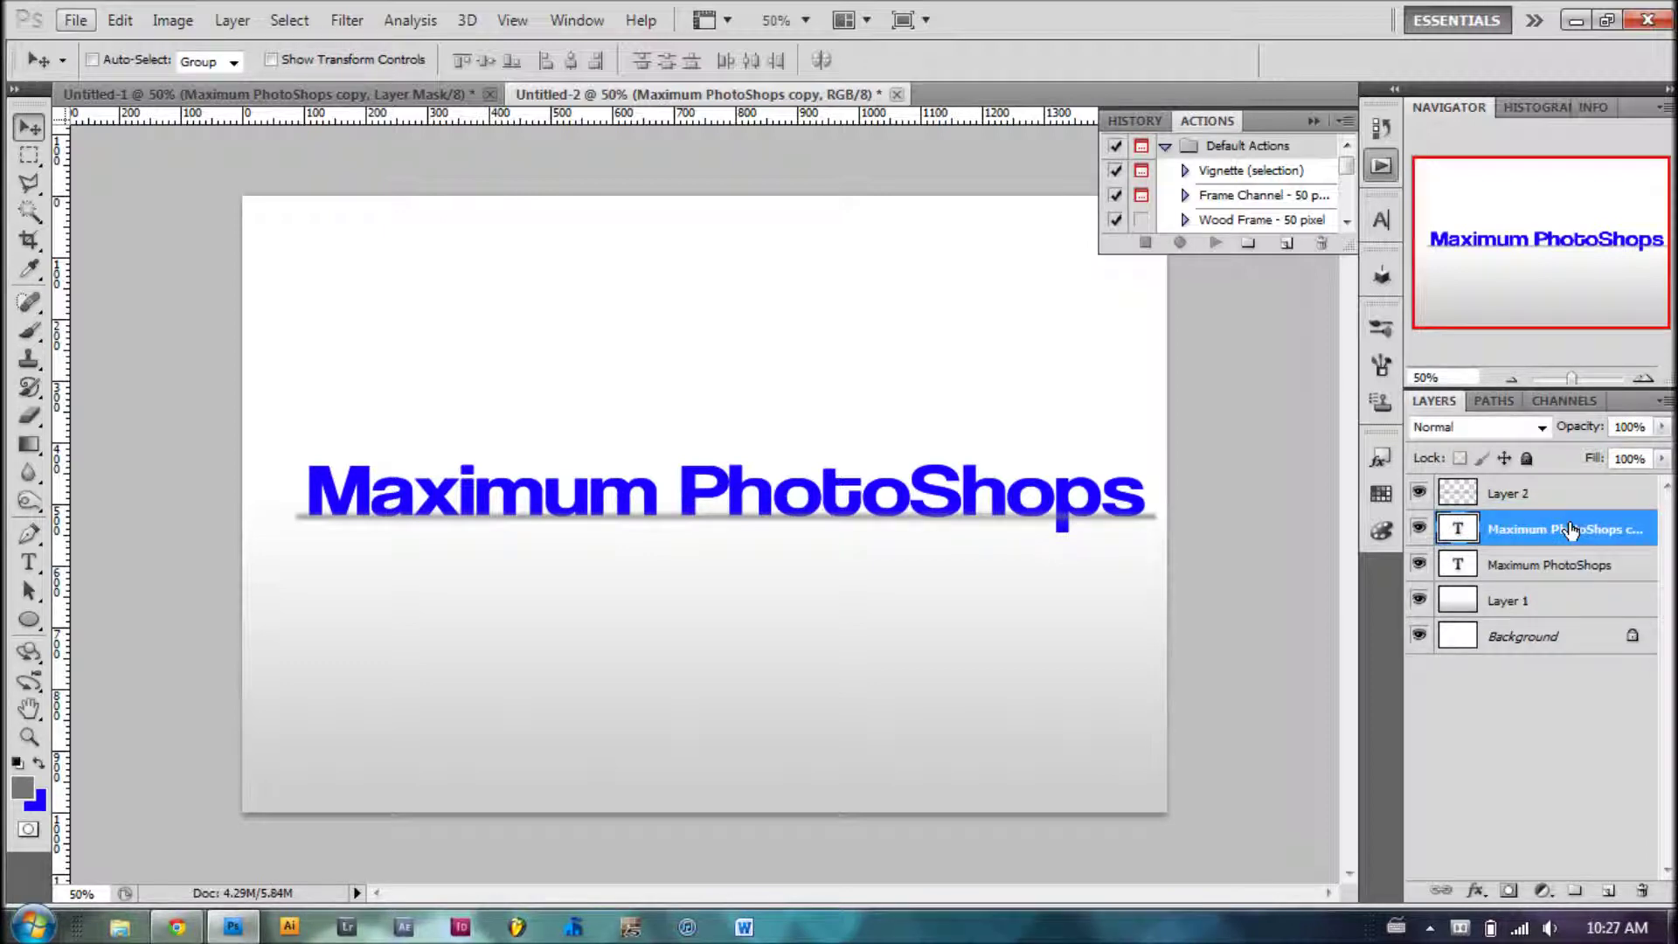
drag(741, 510, 751, 558)
key(Left)
key(Left)
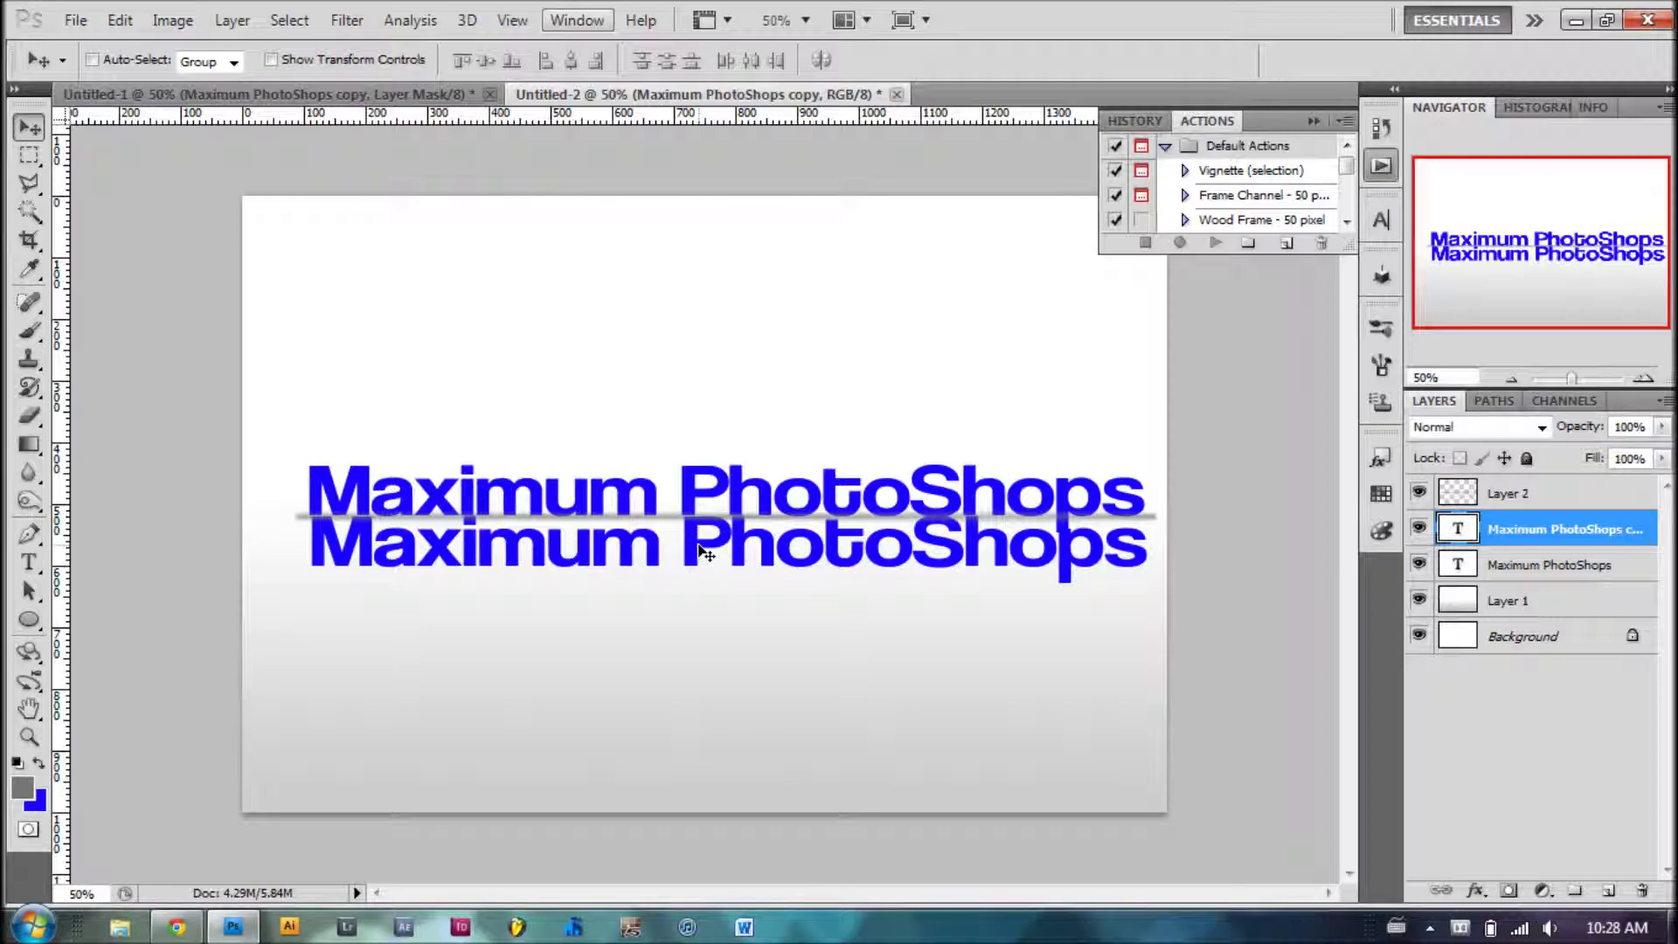
scroll(690, 536, up, 5)
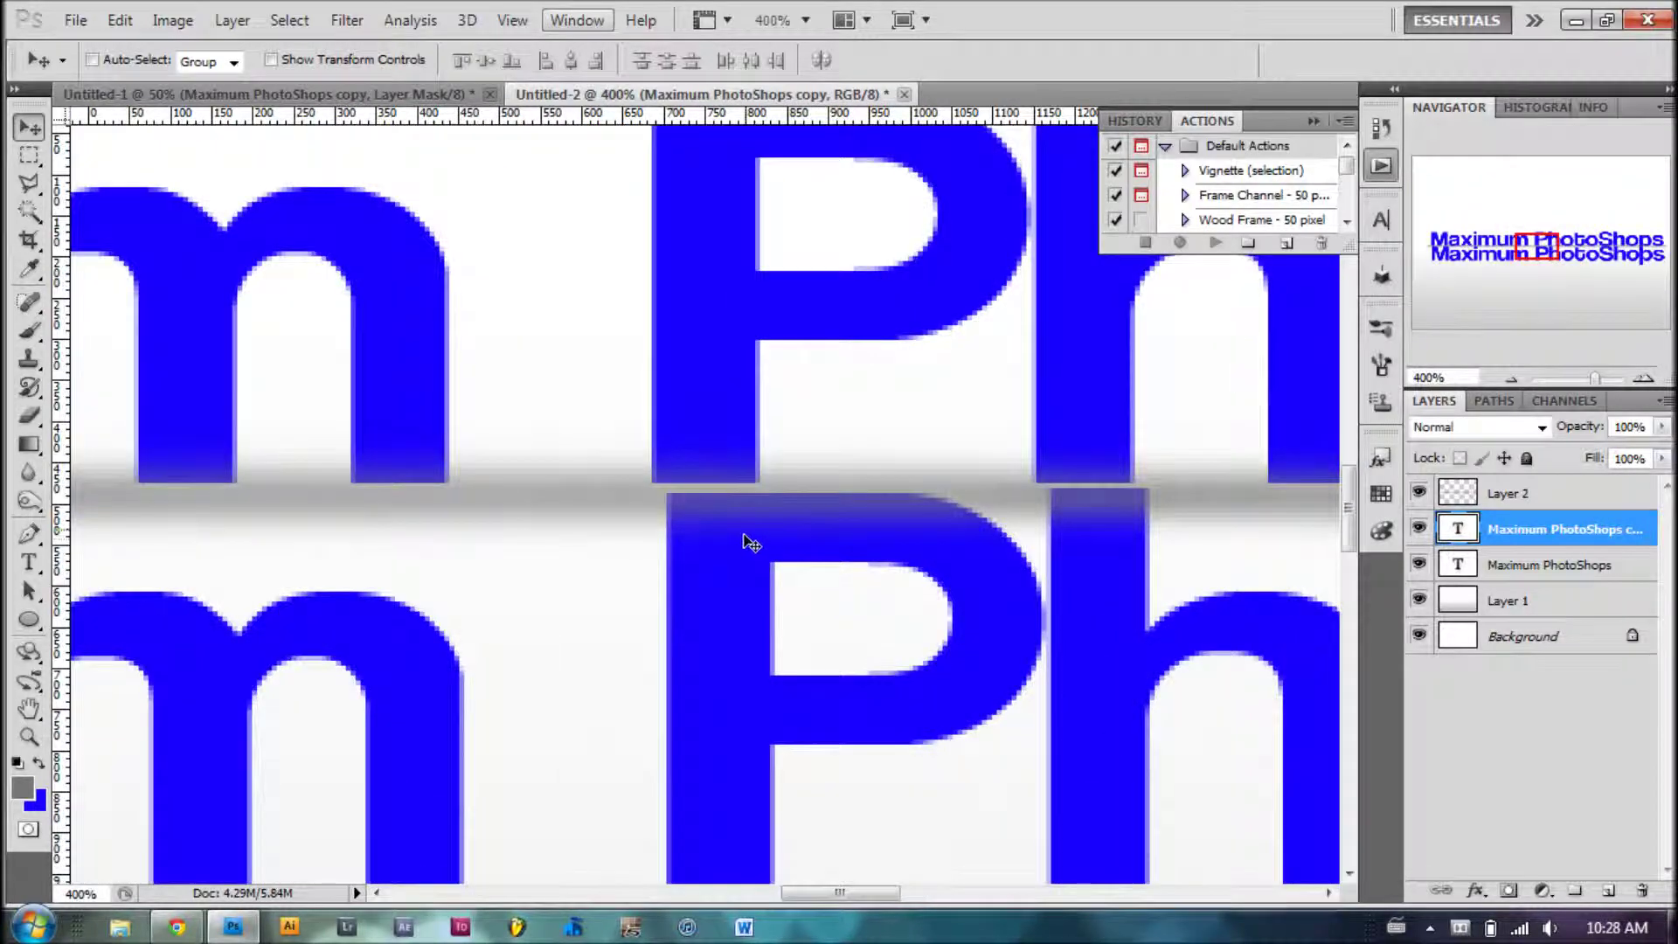
scroll(725, 546, down, 4)
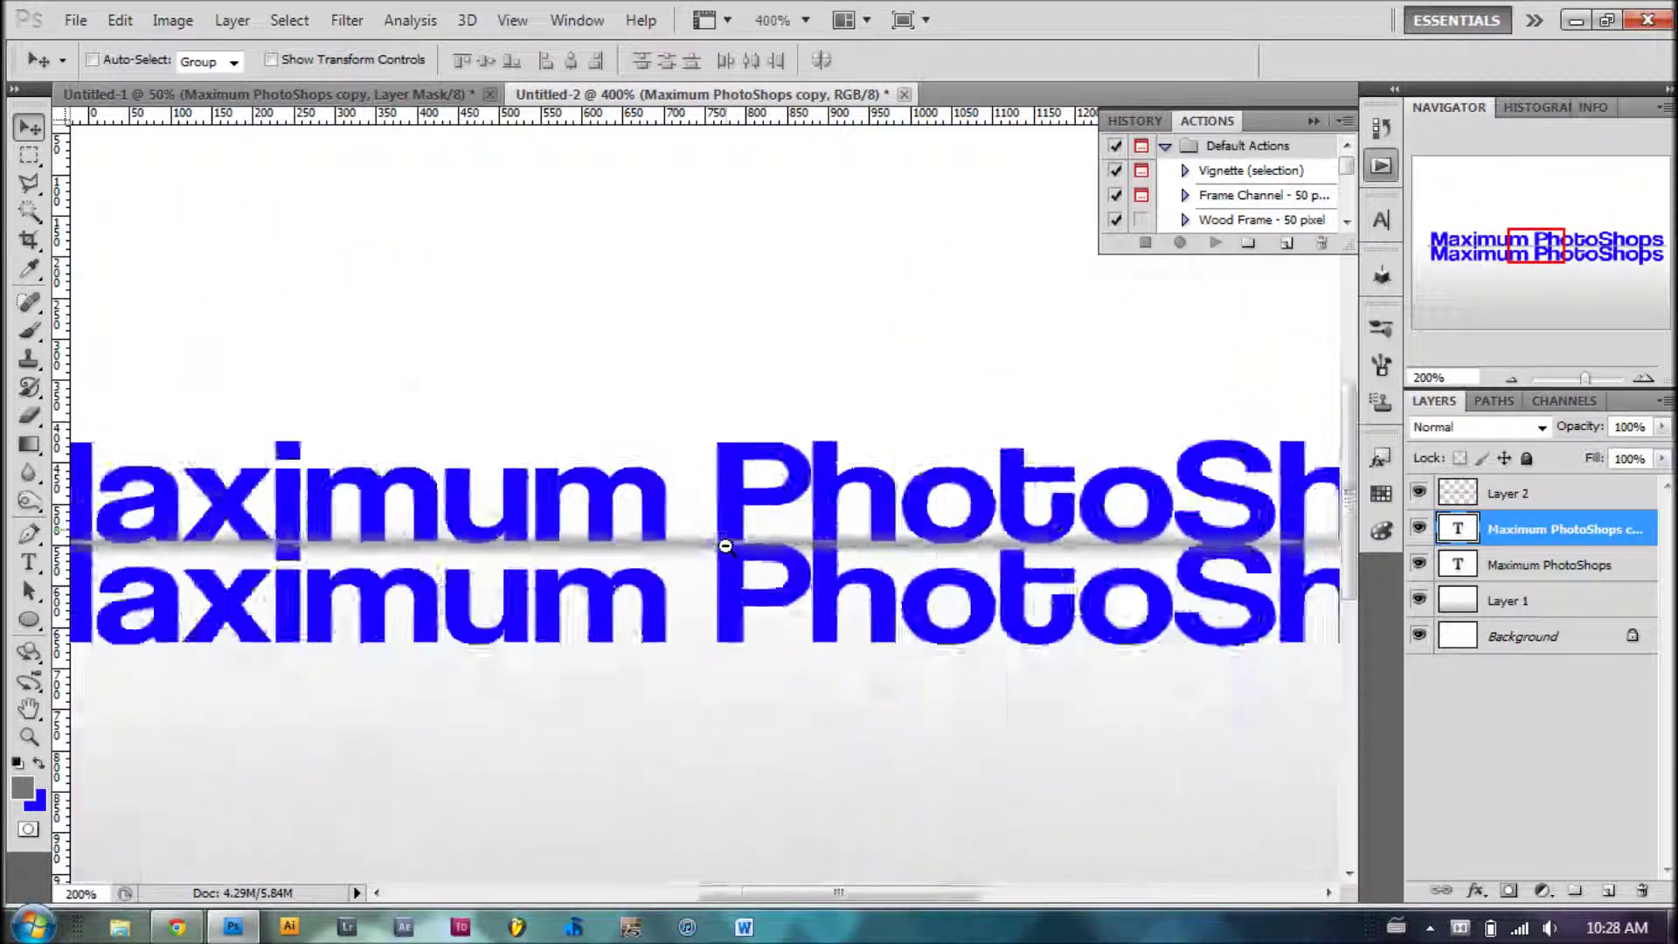
scroll(725, 551, down, 1)
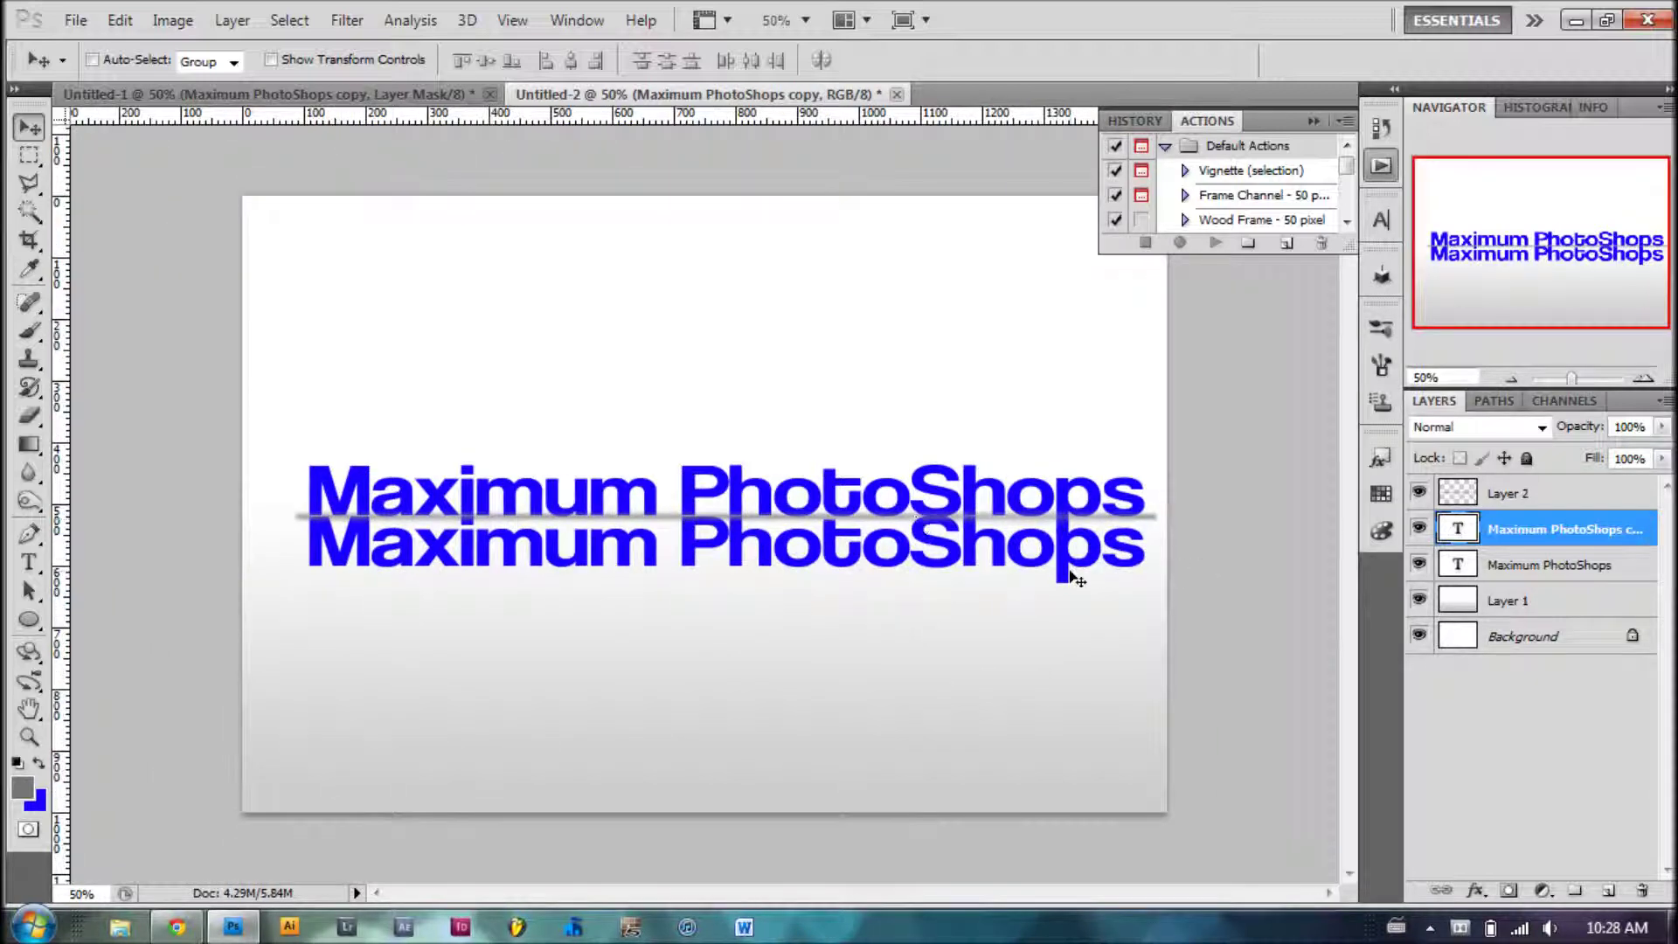
click(120, 19)
Step: Flip the copied text vertically with Free Transform to form a mirrored reflection
click(175, 476)
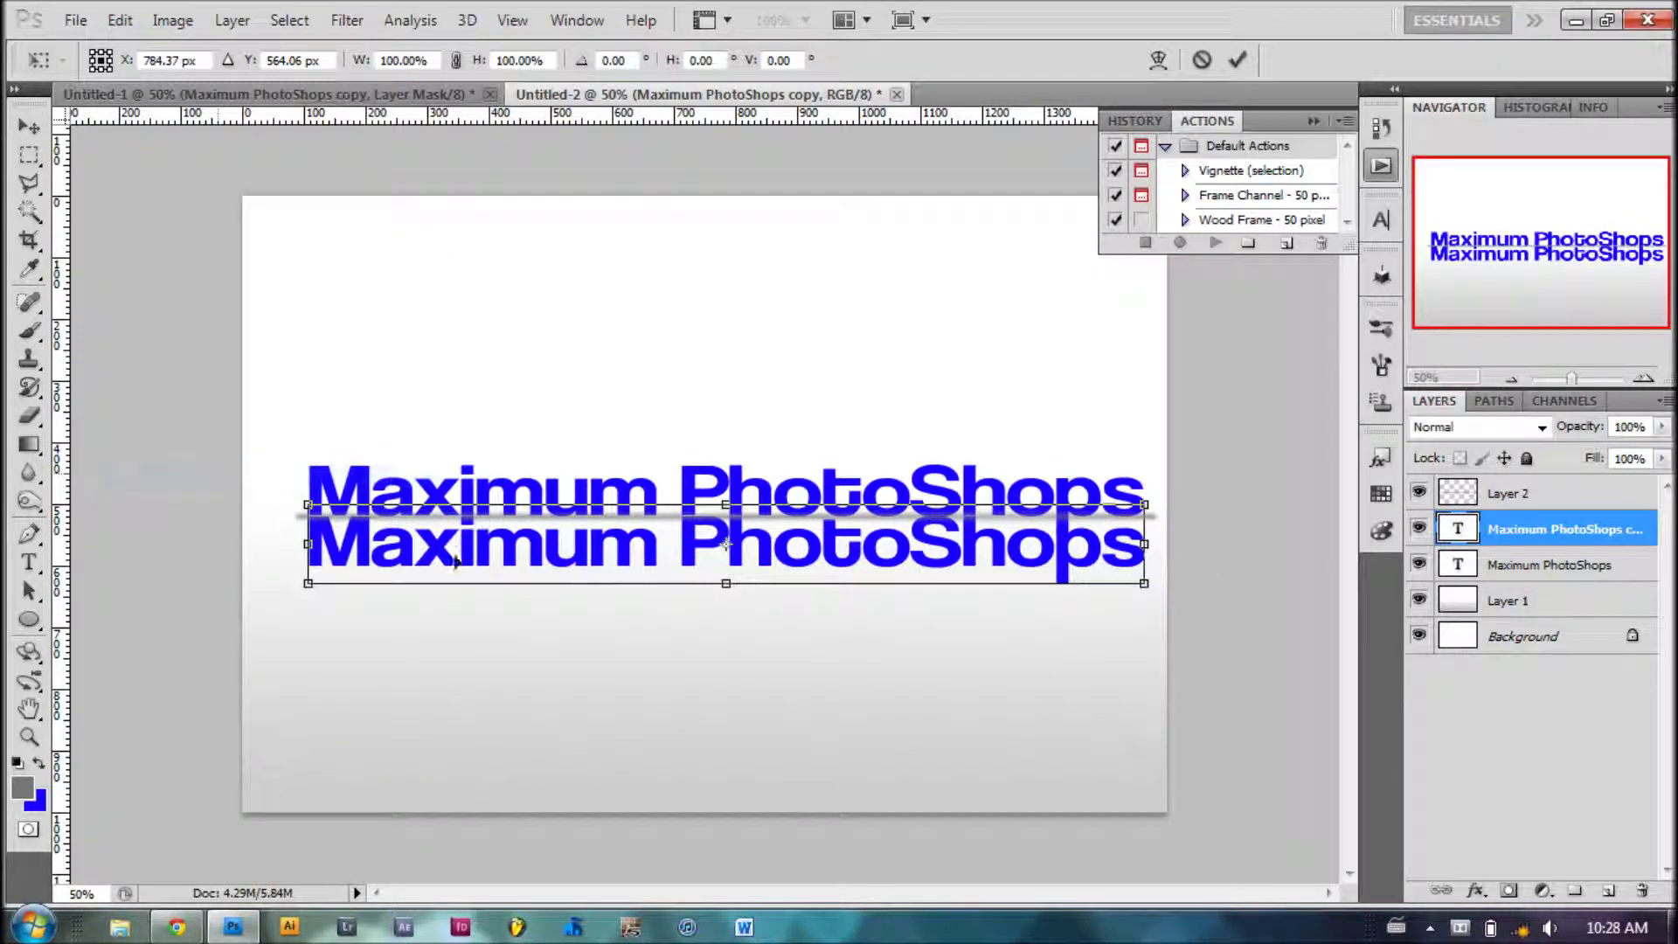
right_click(942, 558)
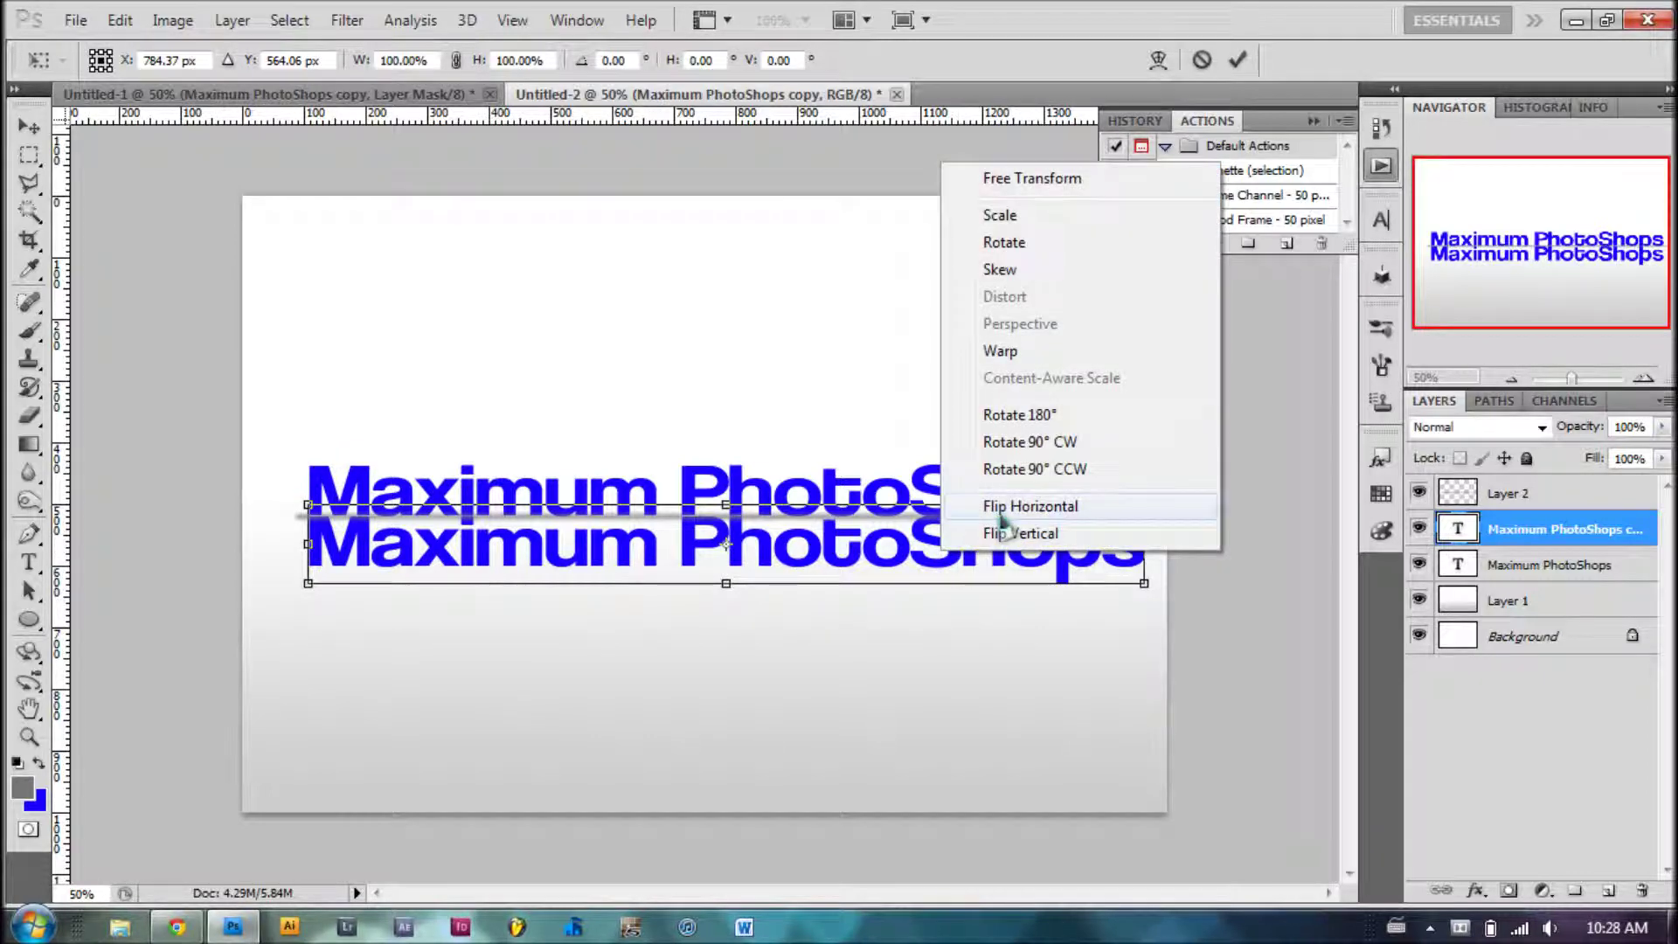
click(1027, 534)
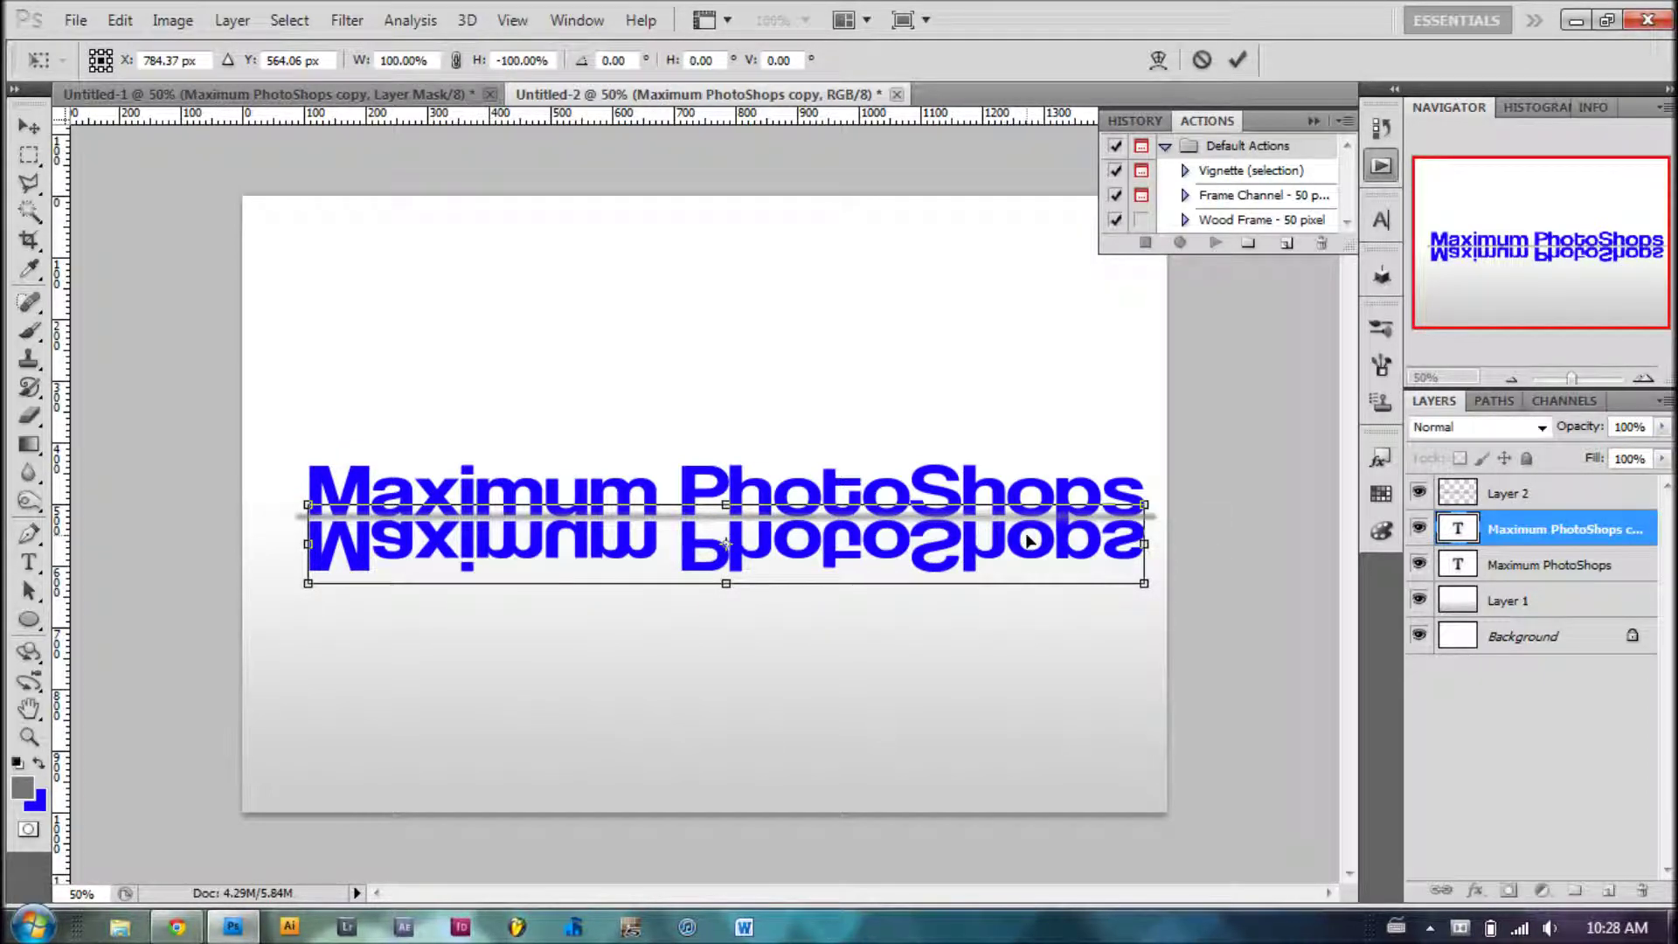
key(Return)
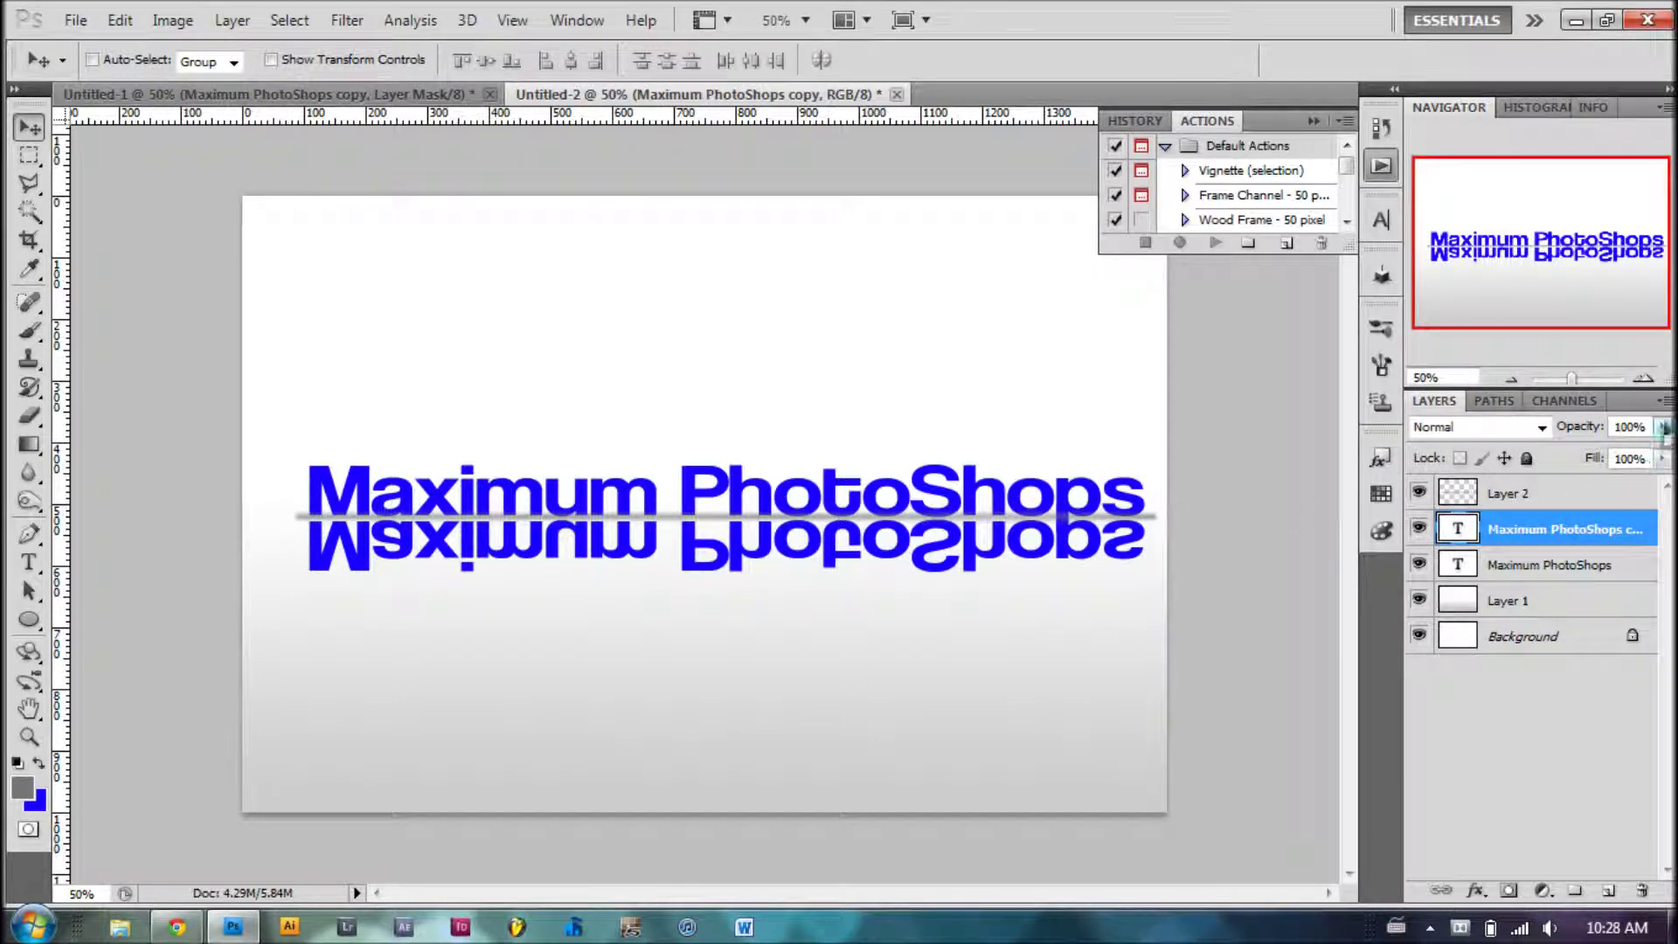
Step: Set the reflection layer's opacity to 45%
click(1662, 426)
click(1634, 427)
text(45)
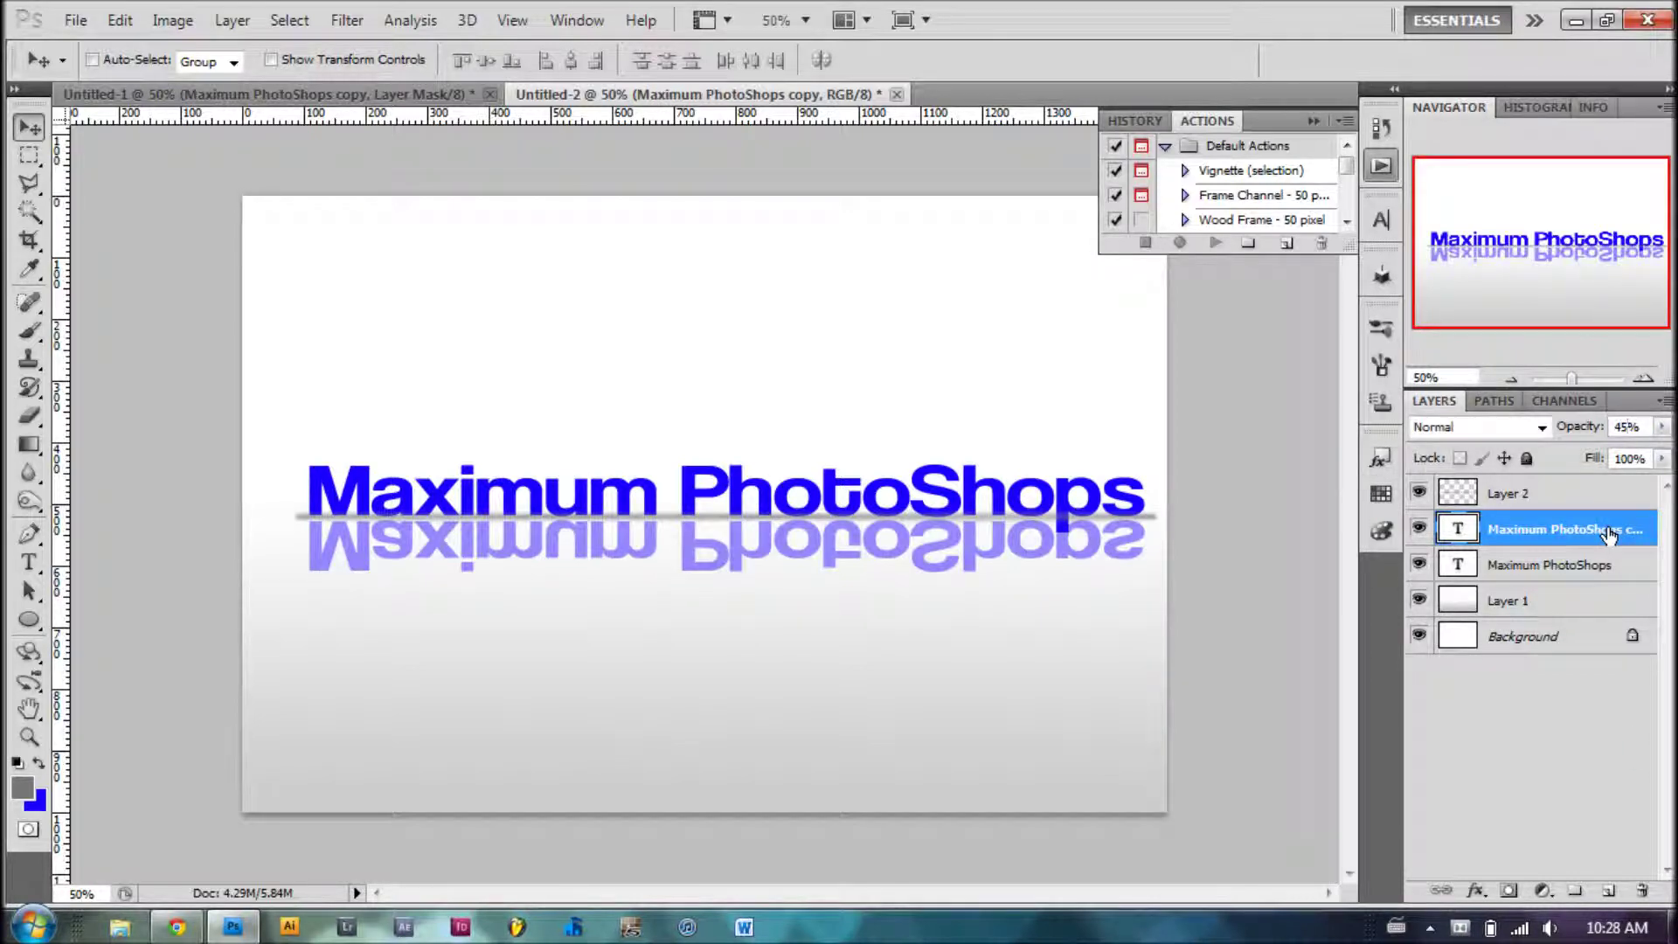
right_click(1608, 535)
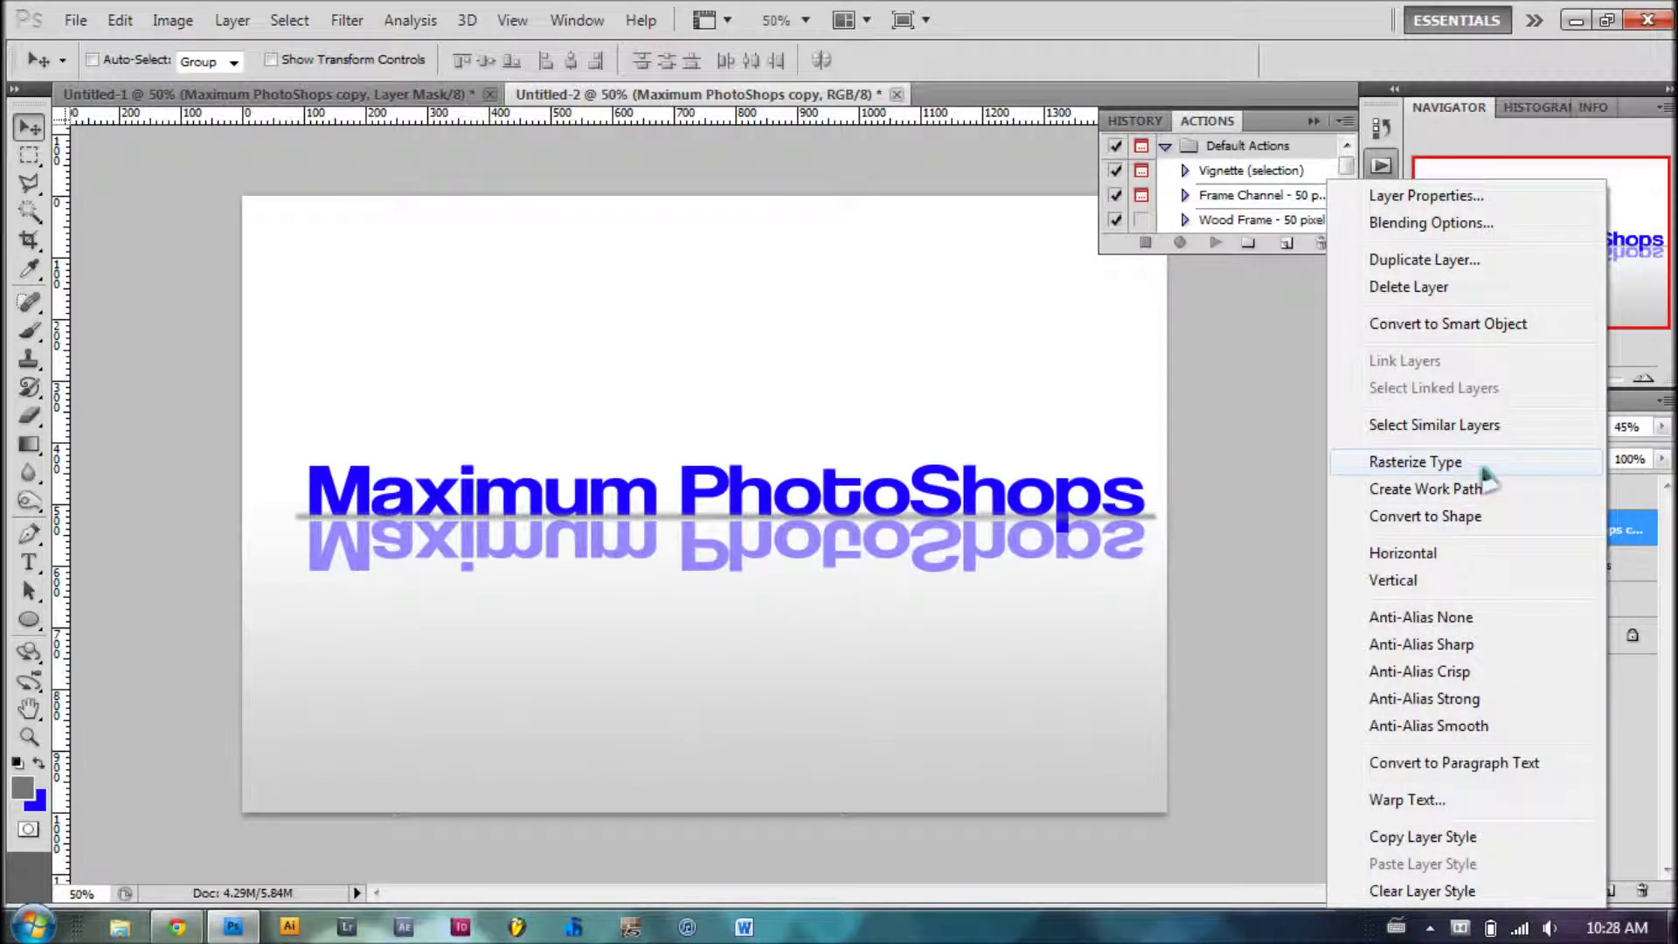
Step: Rasterize the reflected Maximum PhotoShops copy and add a white layer mask to it
click(1483, 470)
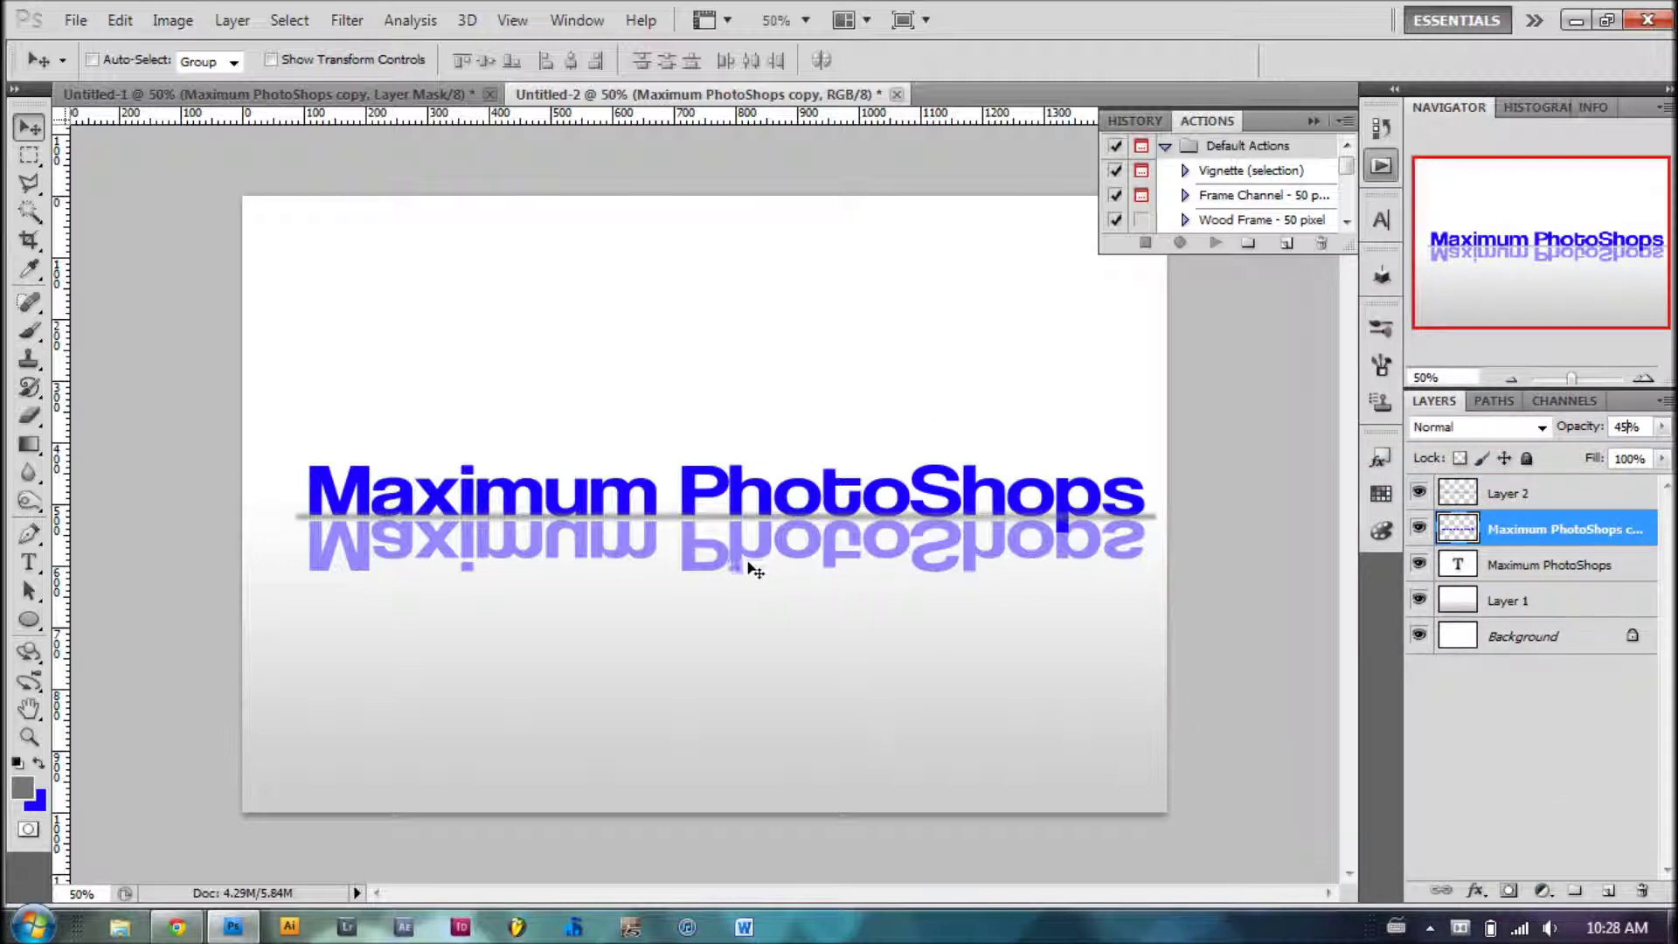
click(1510, 892)
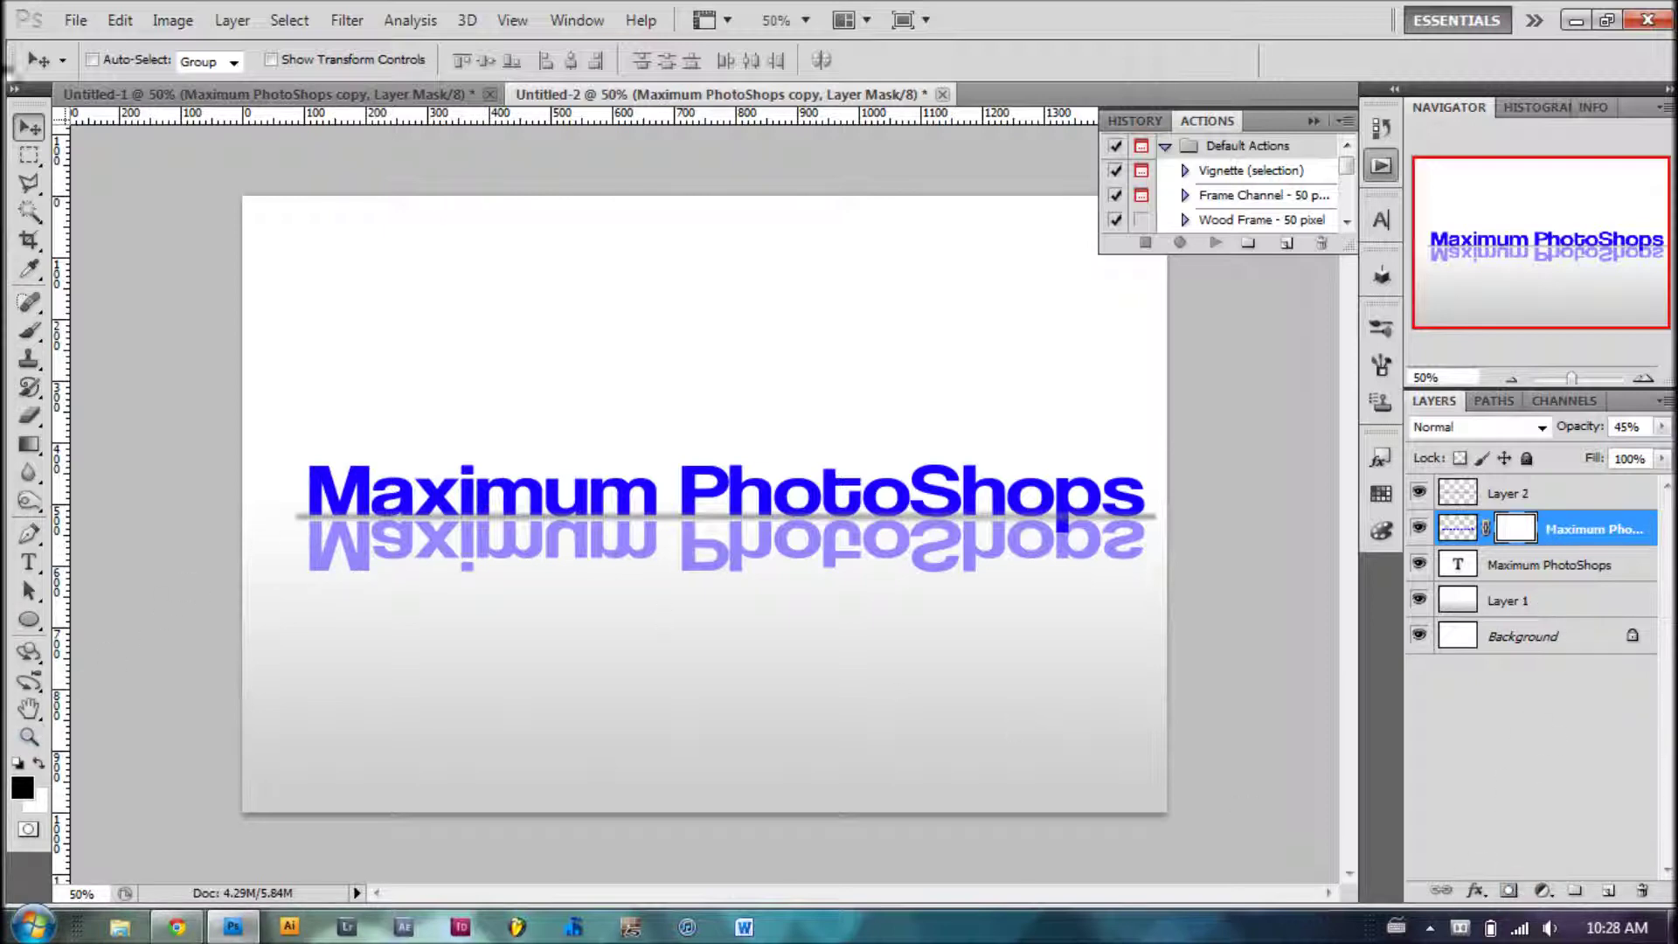
click(29, 444)
Step: Drag a Foreground to Background black-to-white gradient on the mask so the reflection fades downward
click(139, 61)
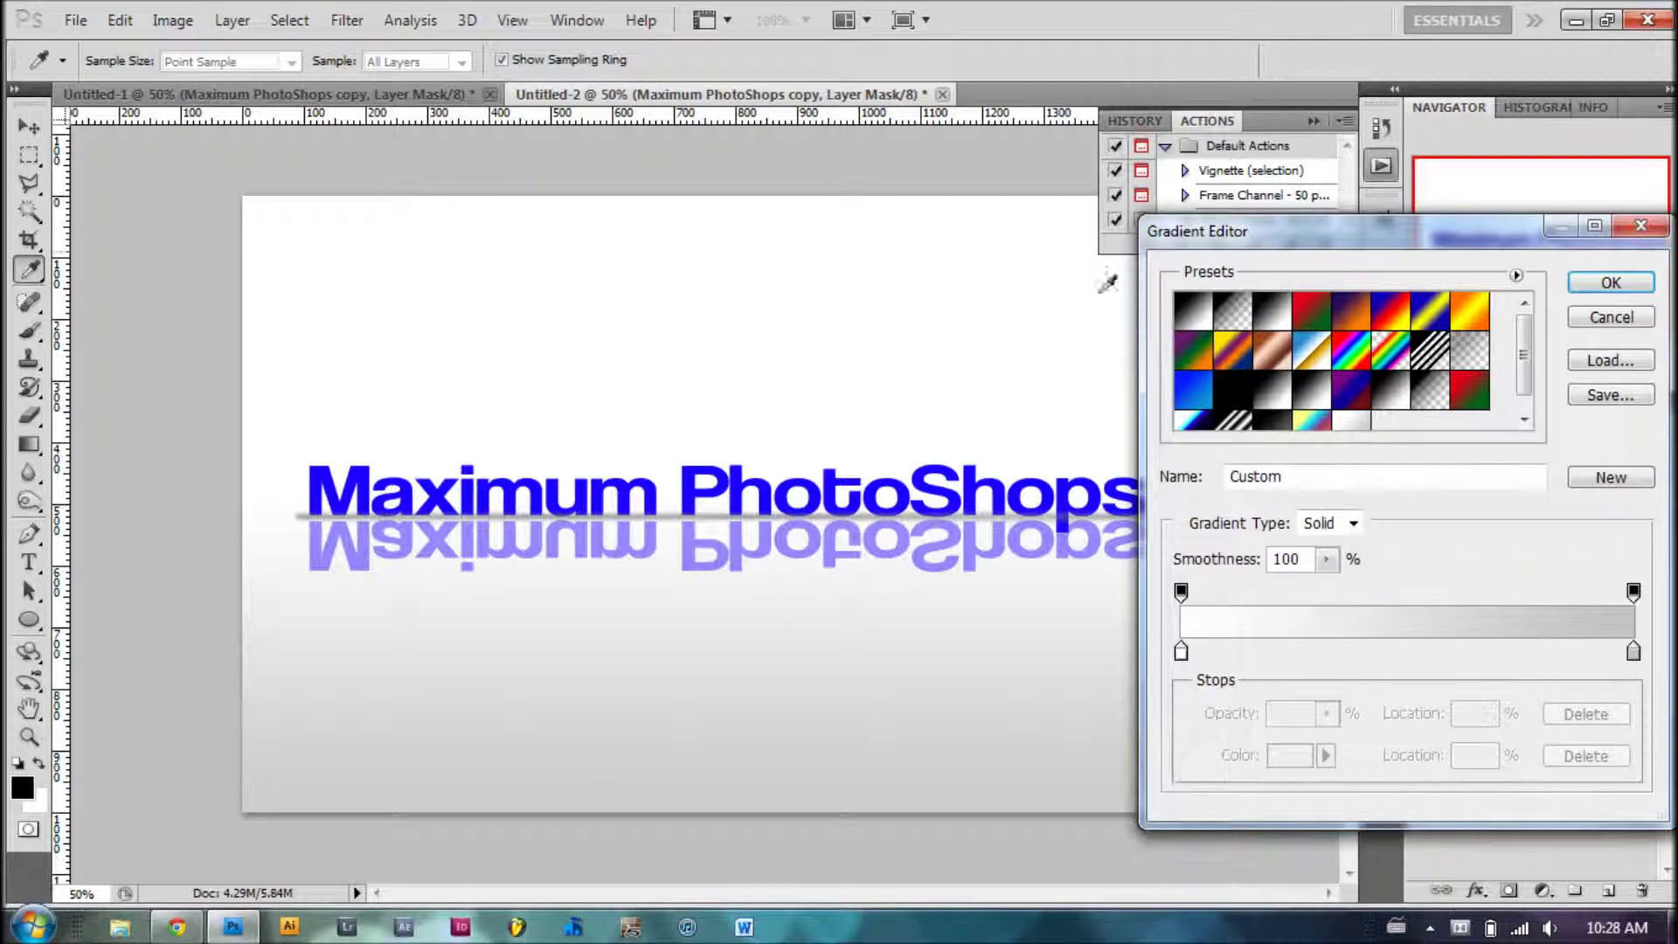
click(1188, 321)
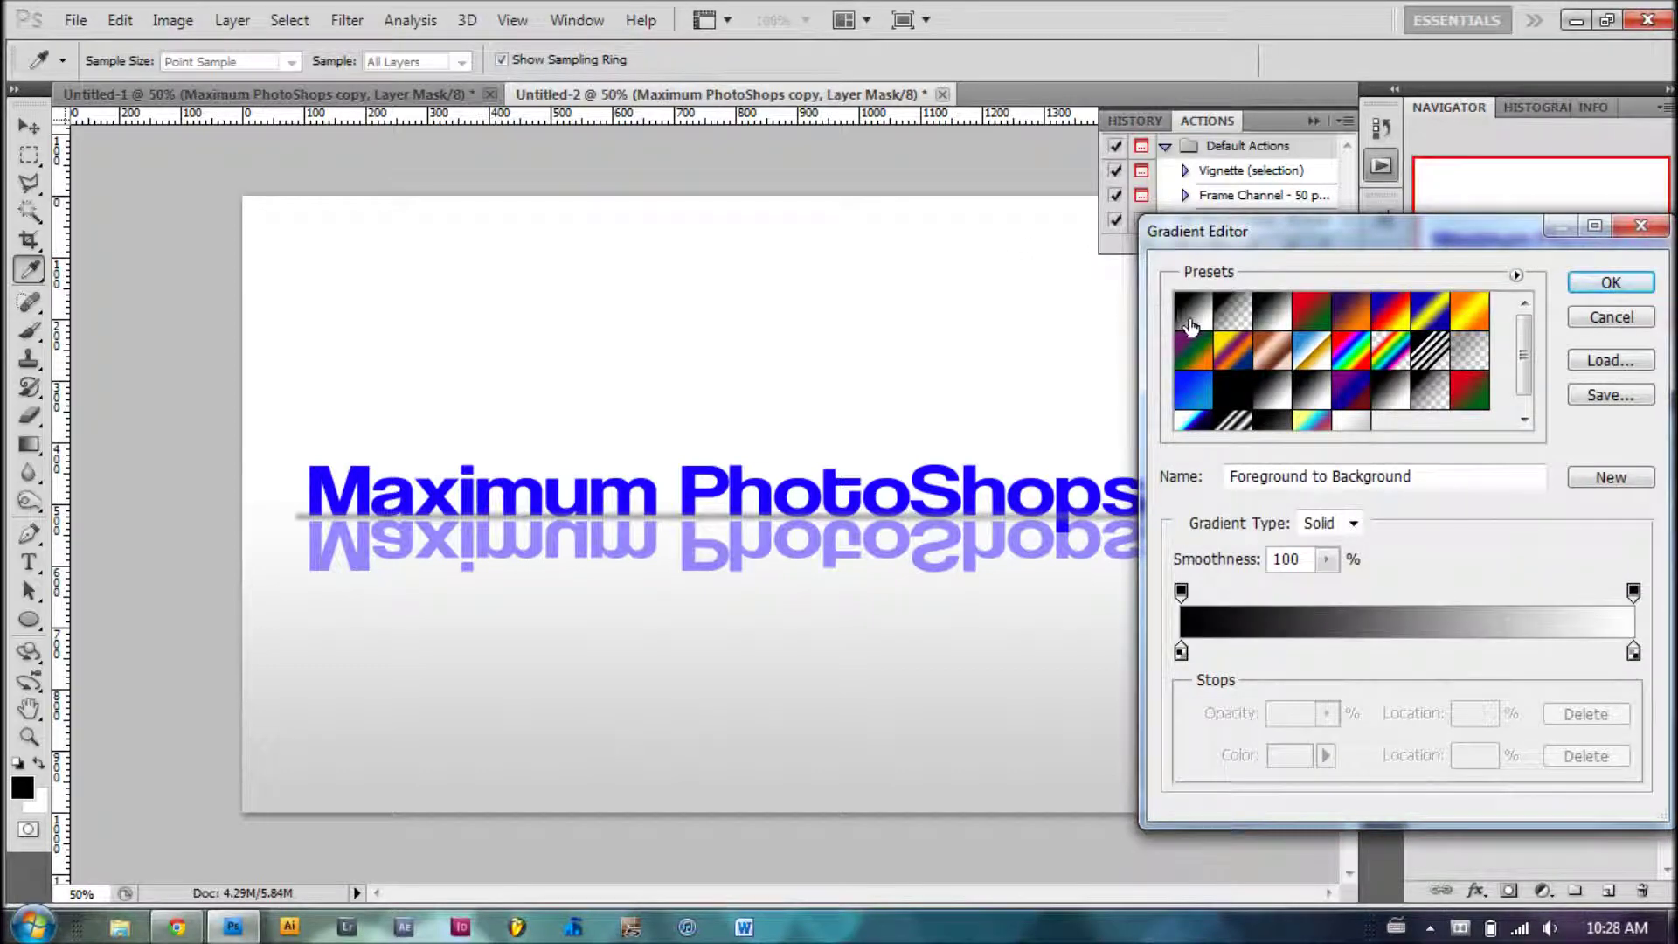
click(1609, 282)
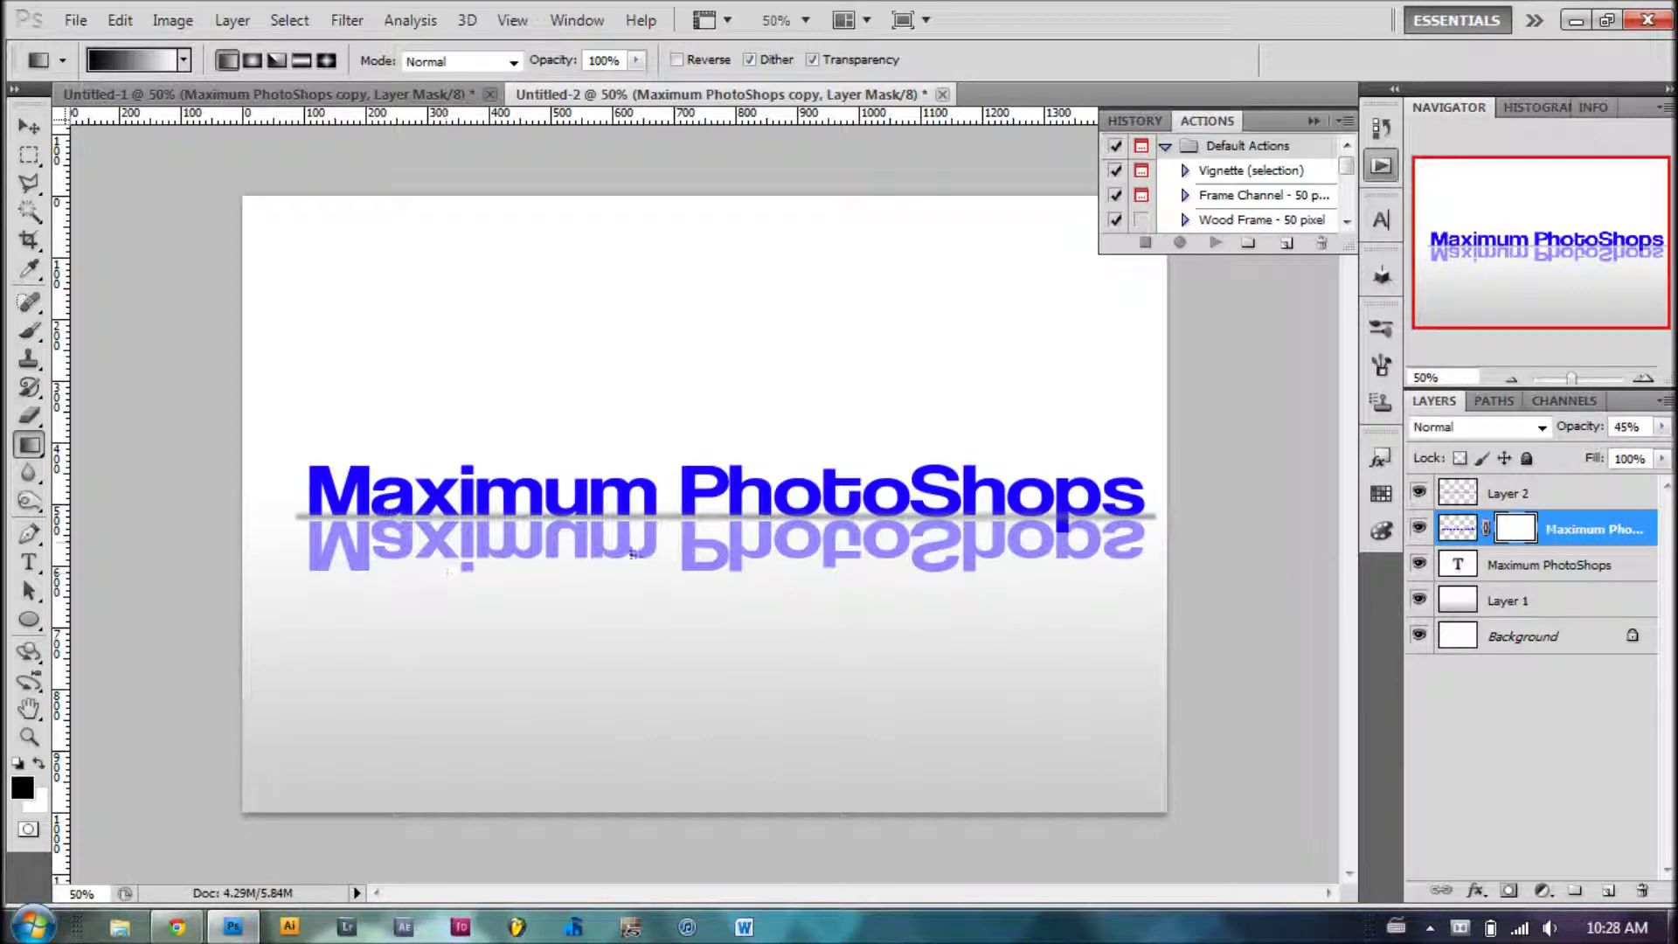
drag(725, 589, 713, 514)
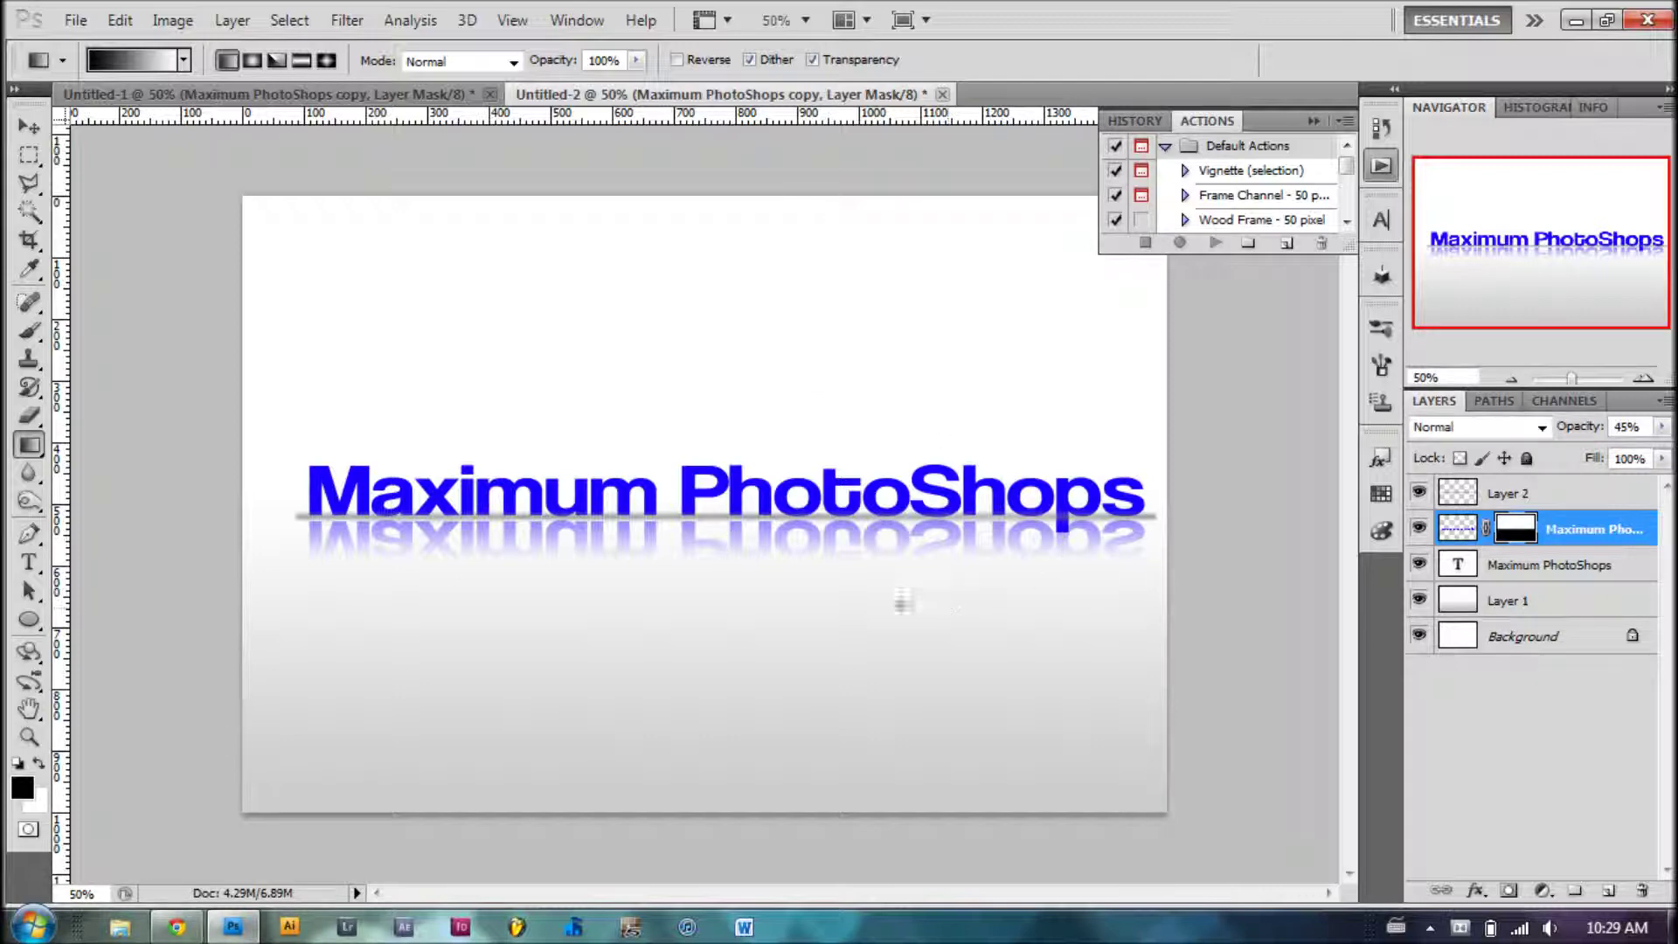
click(29, 128)
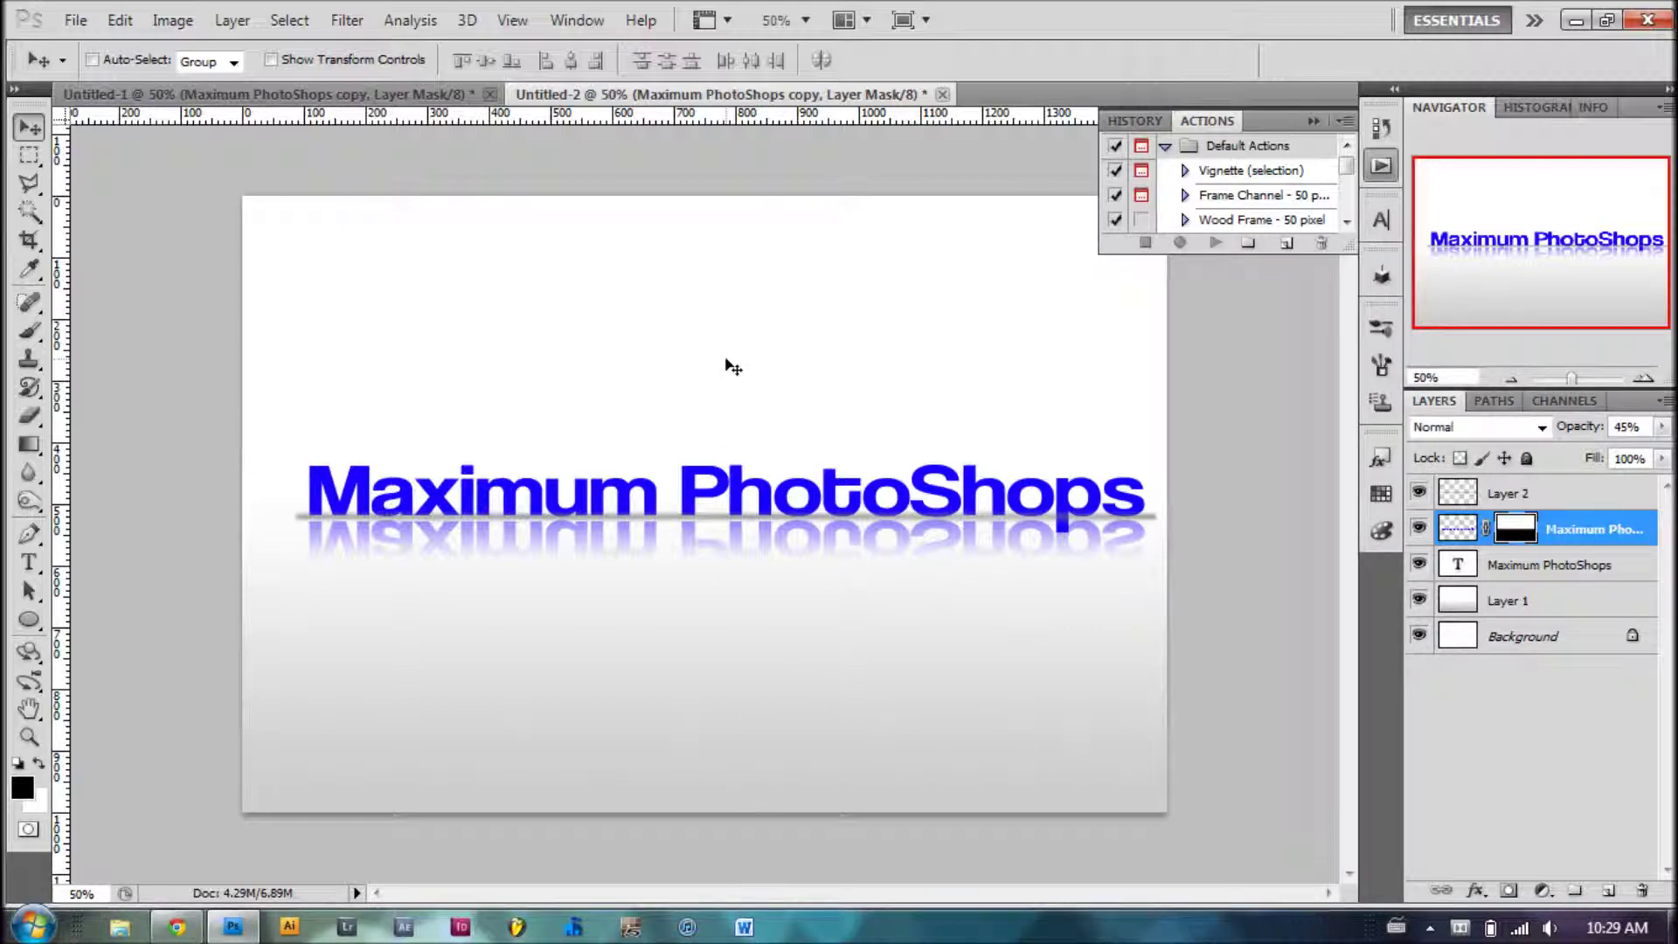
Step: Switch from Photoshop to the D² Design web page in Chrome with Win+Tab
key(super+Tab)
key(super+Tab)
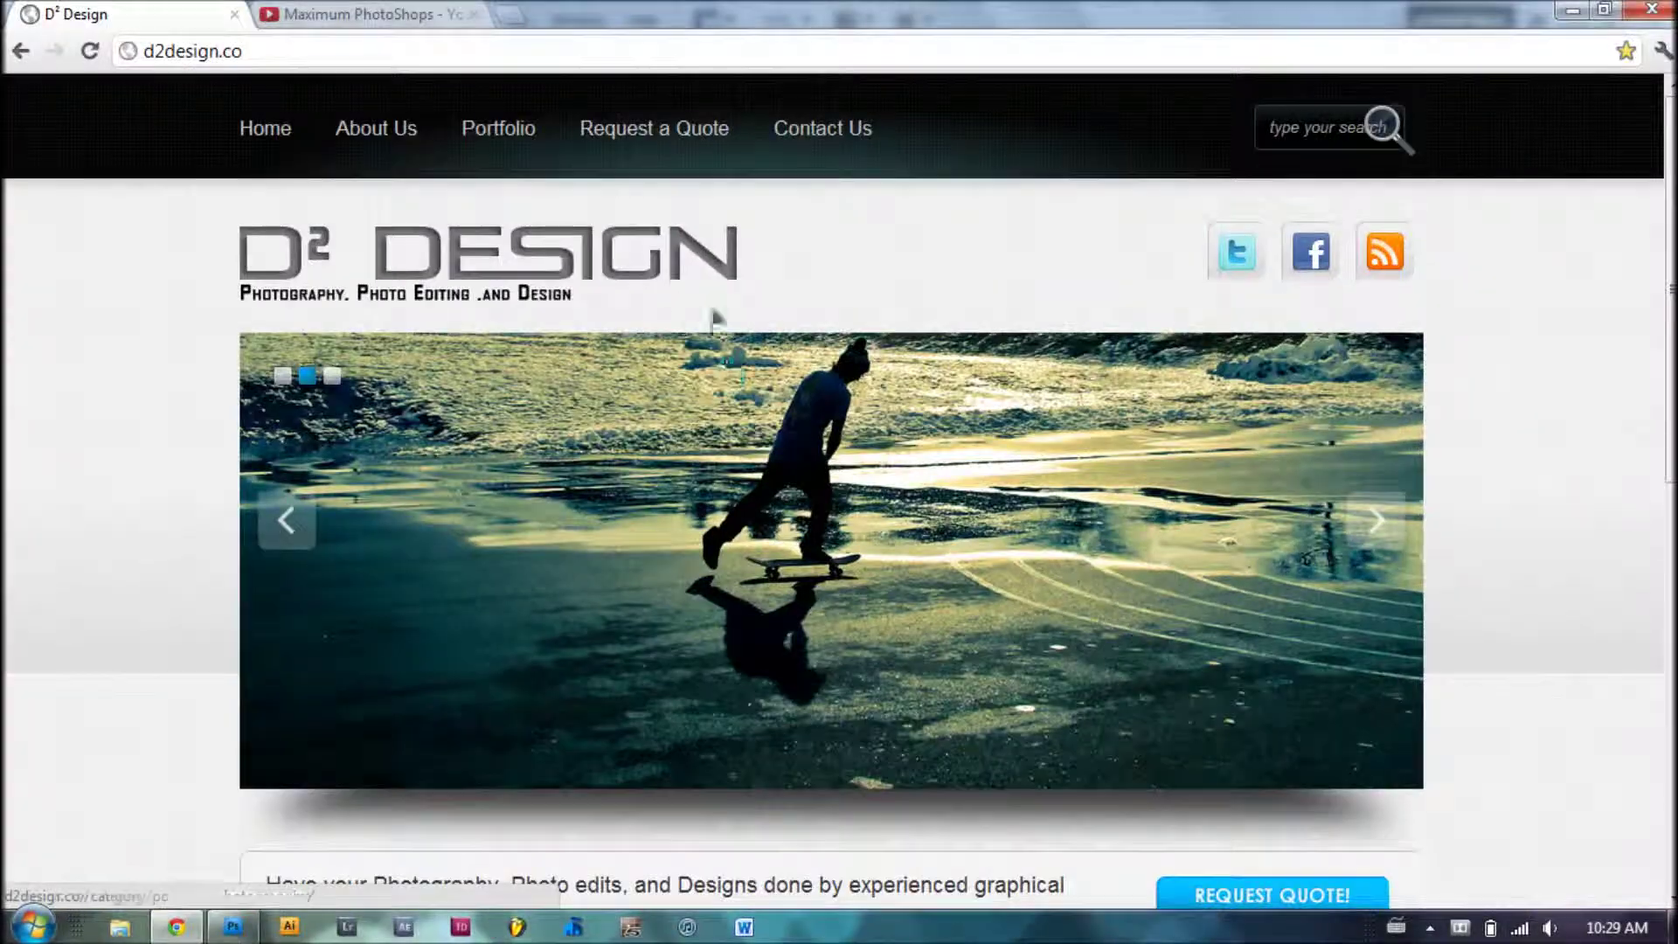
Step: Open the site's sample photo edits page, then return to Photoshop and collapse the History/Actions panel
click(516, 198)
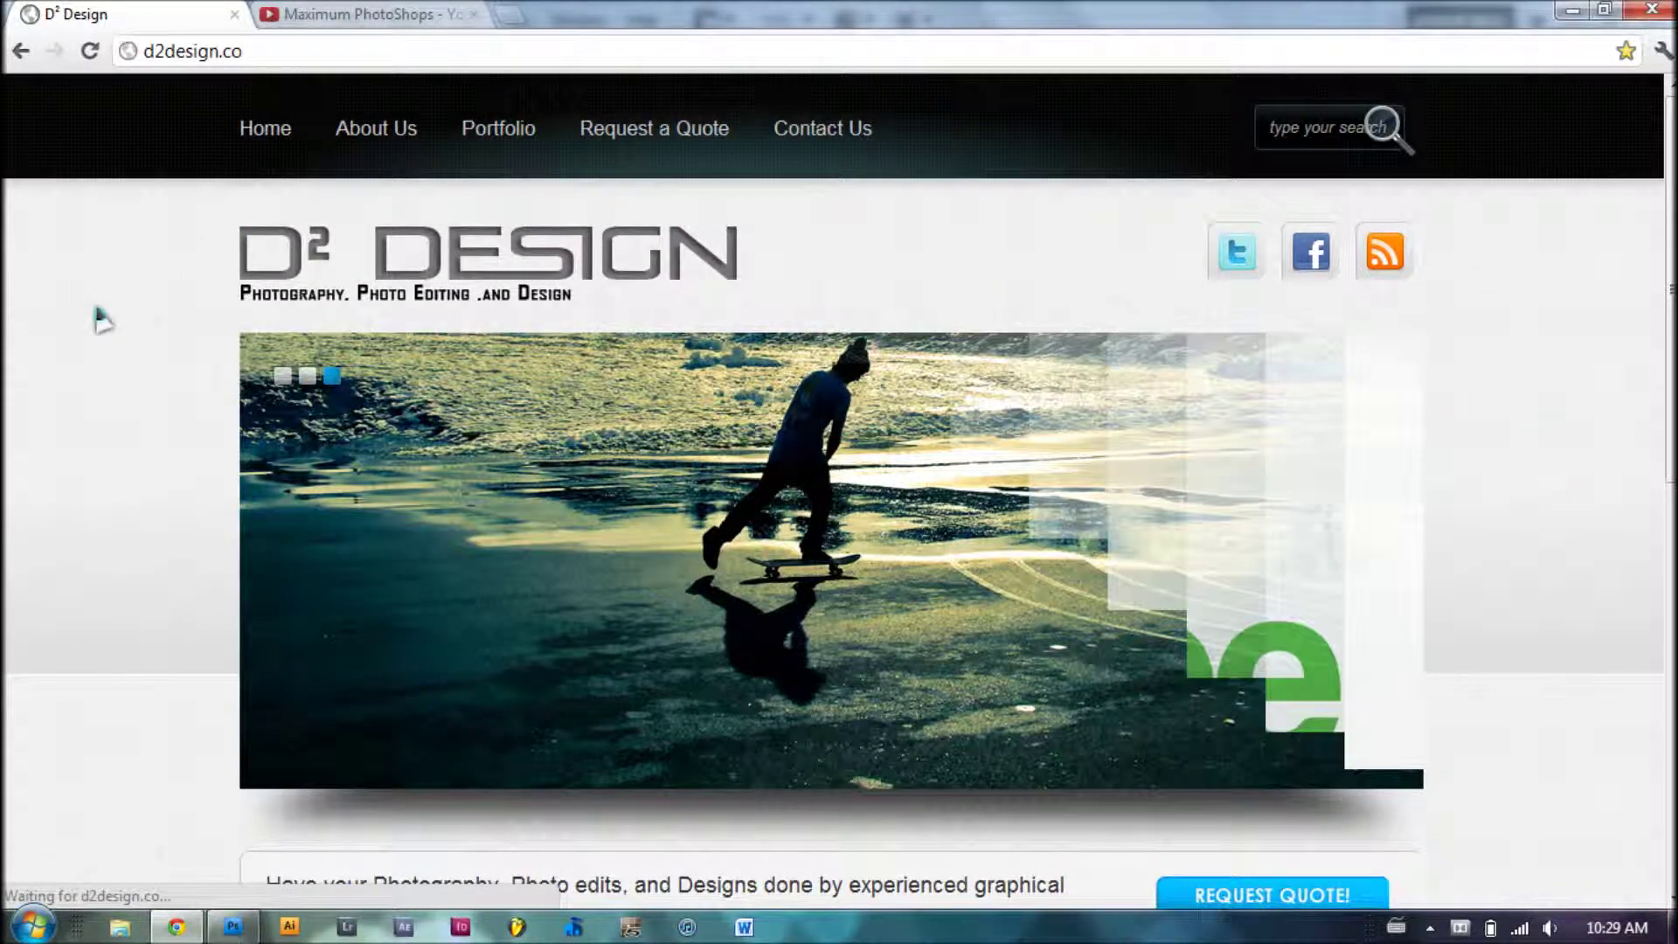
key(super+Tab)
key(super+Tab)
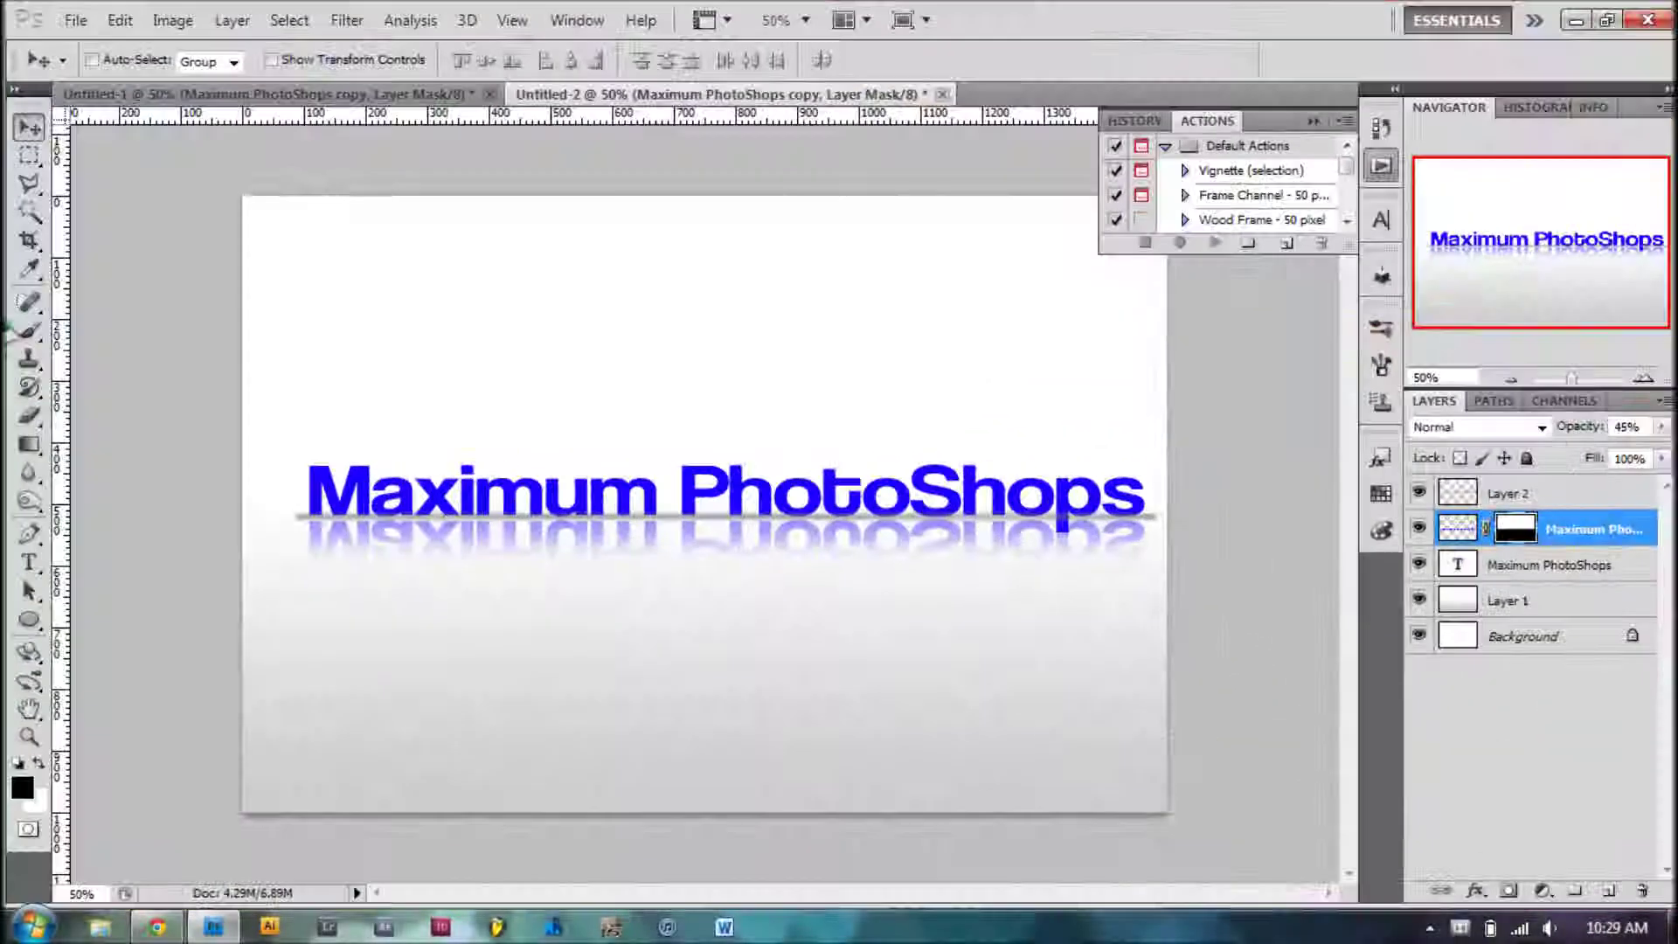
click(1381, 166)
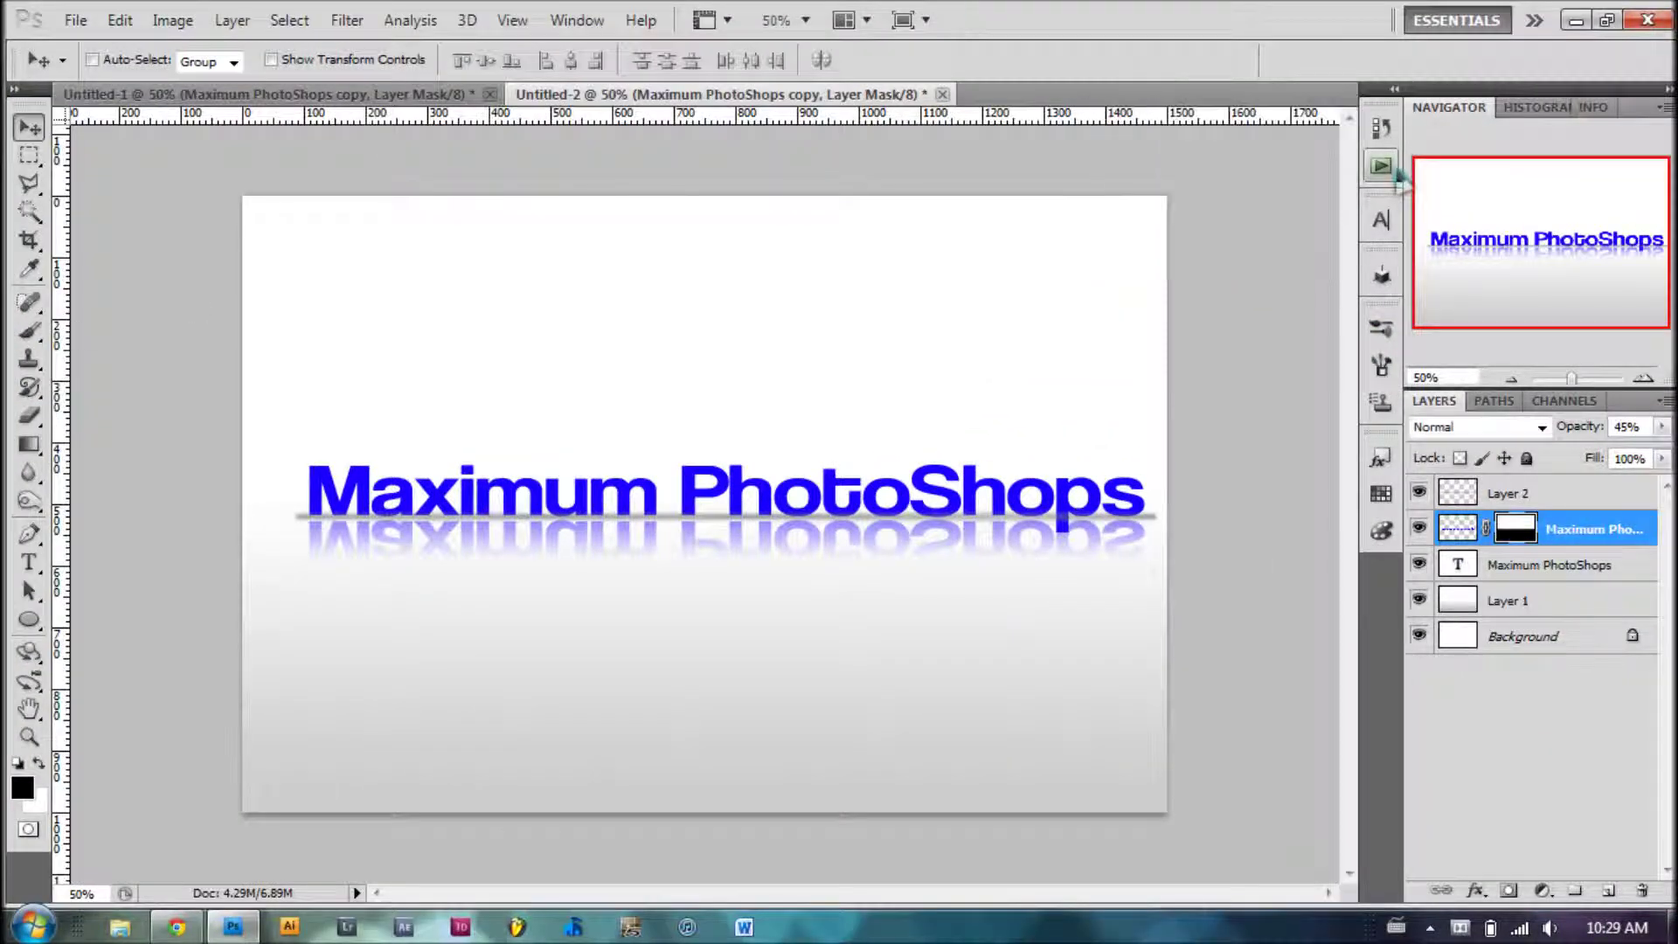